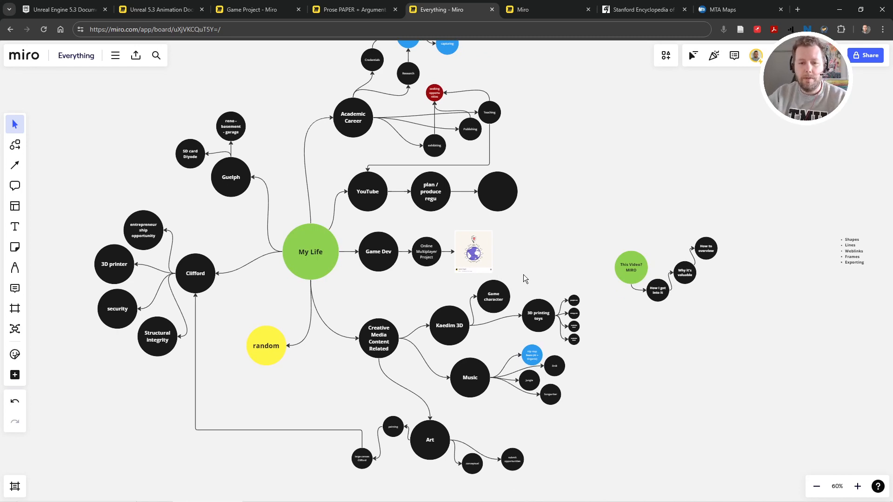
# Examine the "This Video? MIRO" branch of the Everything board, from "How I got into it" through "How to overview"
pyautogui.scroll(10, 523, 274)
pyautogui.scroll(-6, 504, 238)
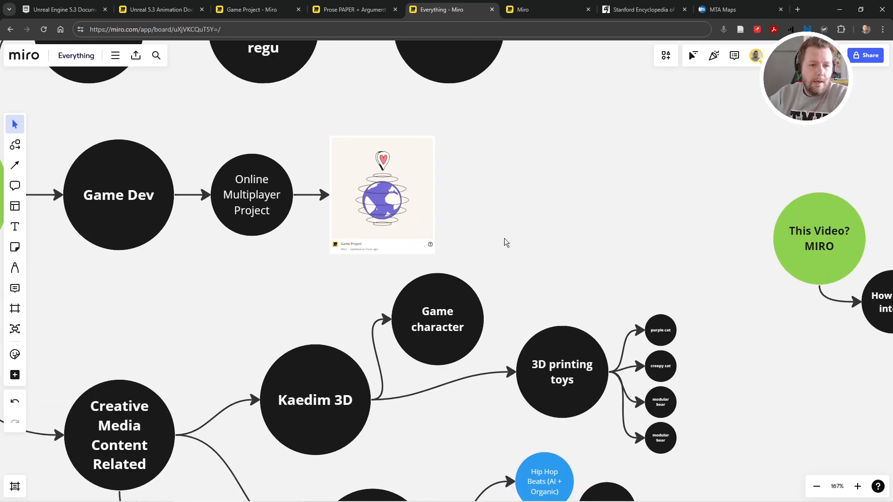
pyautogui.moveTo(527, 213); pyautogui.dragTo(281, 224)
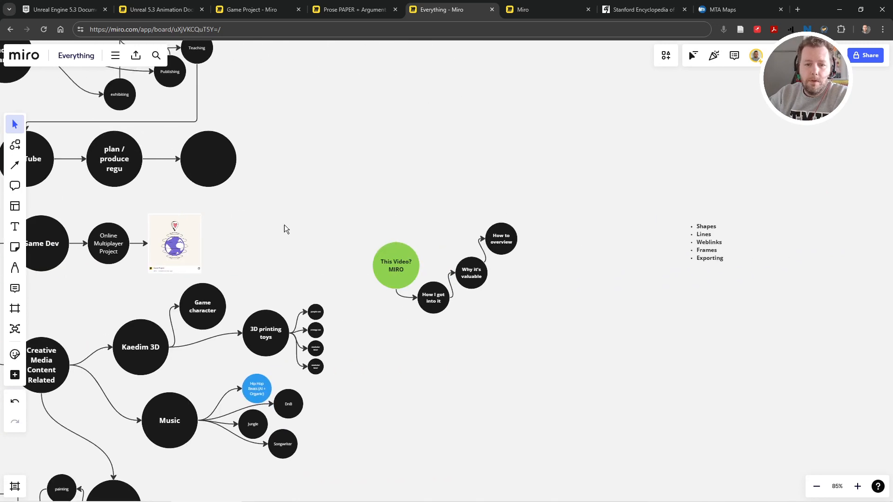
pyautogui.scroll(12, 434, 260)
pyautogui.moveTo(431, 265); pyautogui.dragTo(432, 181)
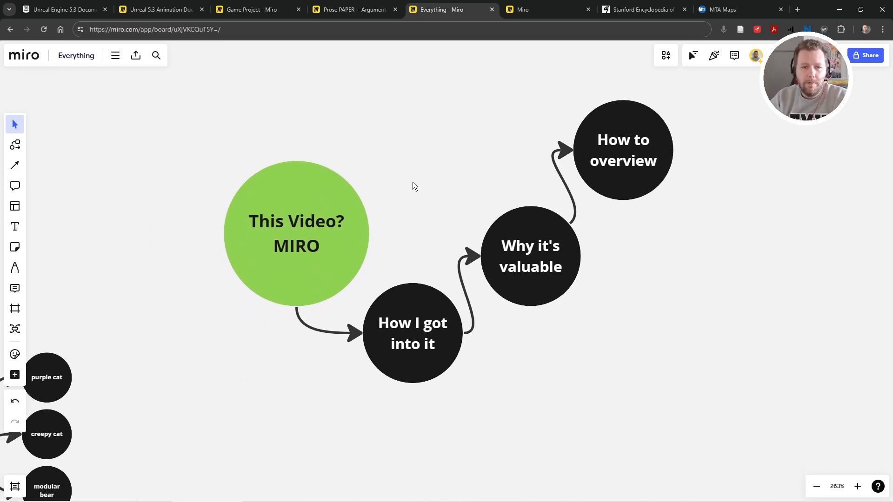
pyautogui.scroll(4, 410, 181)
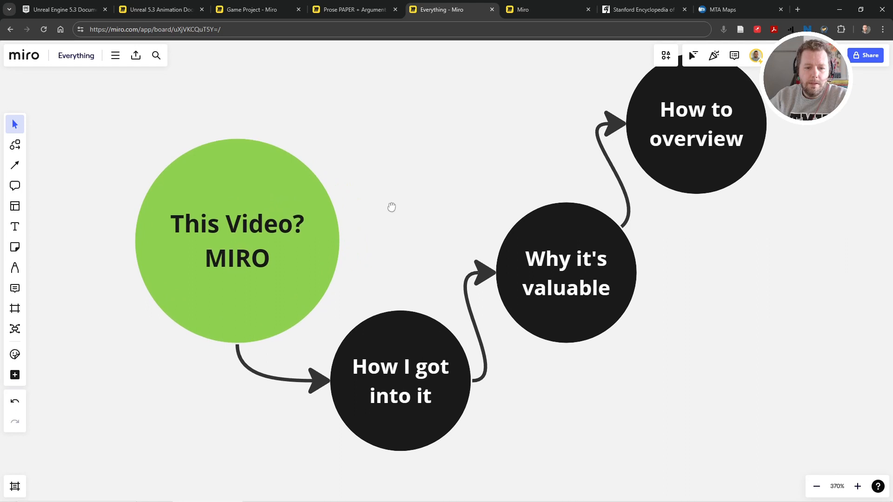
pyautogui.moveTo(391, 205); pyautogui.dragTo(379, 214)
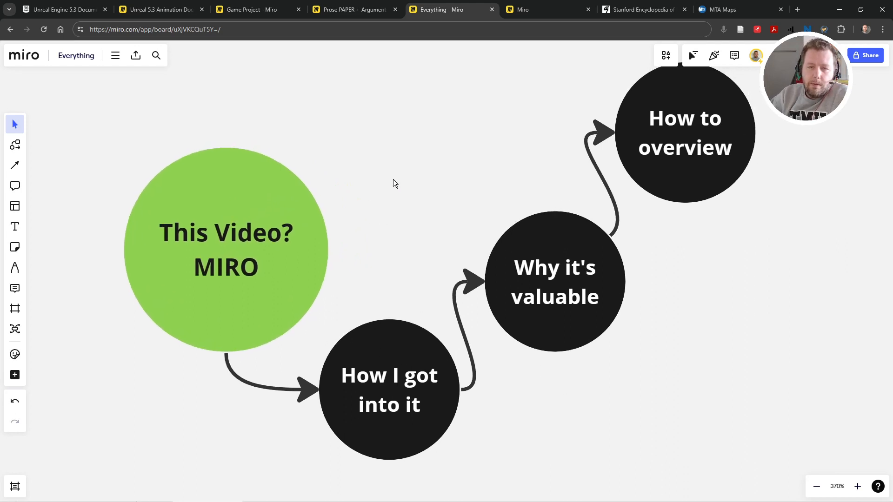
pyautogui.scroll(-10, 574, 353)
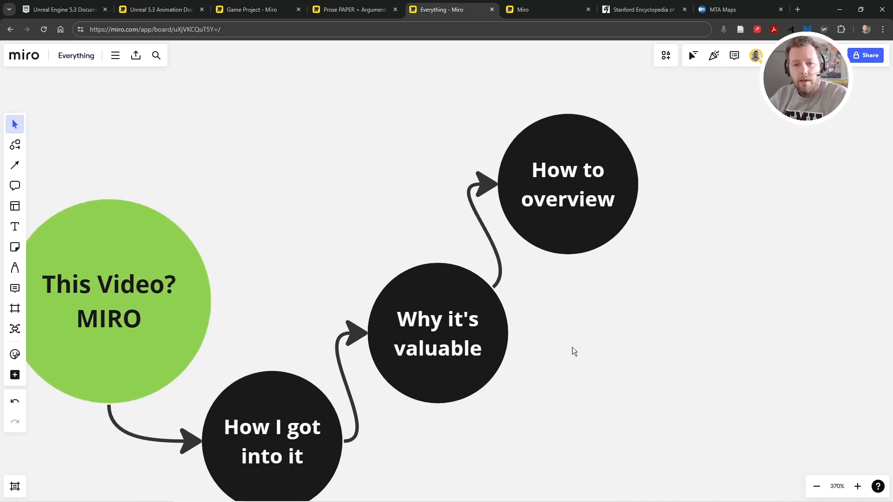
# Connect the "How to overview" circle to the Shapes–Exporting bullet list with an arrow and move the list slightly farther from the circle
pyautogui.moveTo(782, 259); pyautogui.dragTo(540, 254)
pyautogui.scroll(5, 493, 261)
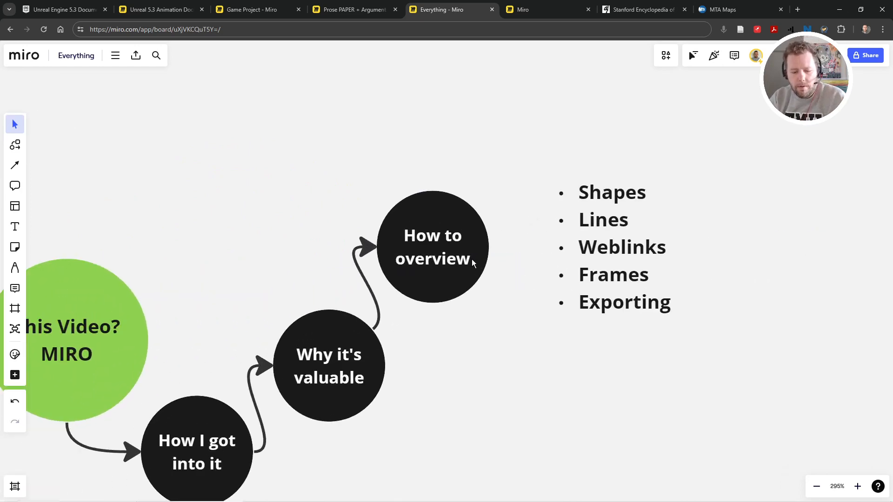
pyautogui.press('l')
pyautogui.moveTo(489, 246); pyautogui.dragTo(537, 247)
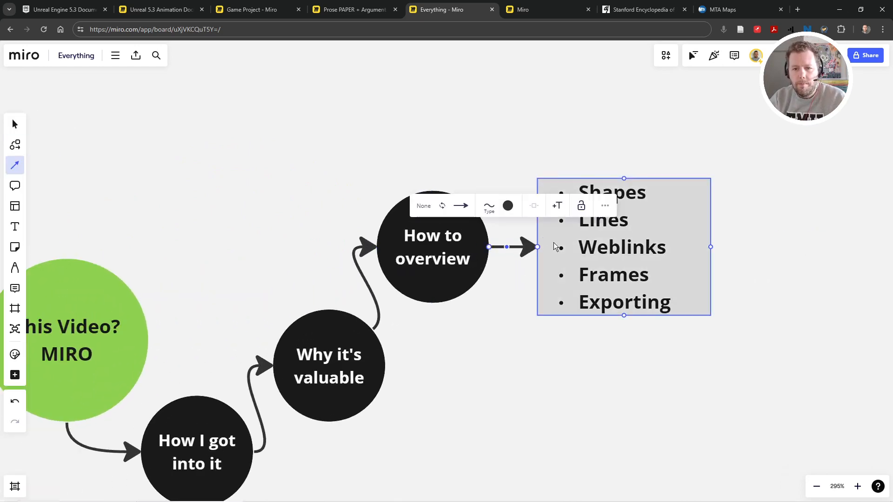
pyautogui.click(629, 247)
pyautogui.moveTo(629, 248); pyautogui.dragTo(643, 265)
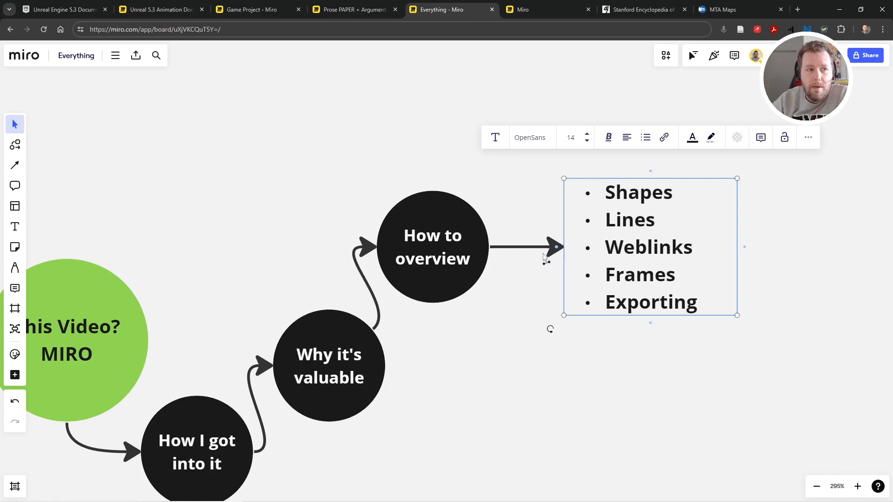
# Deselect the bullet list and examine the "This Video? MIRO" branch alongside the complete "My Life" mind map
pyautogui.scroll(-2, 462, 303)
pyautogui.moveTo(486, 356); pyautogui.dragTo(513, 329)
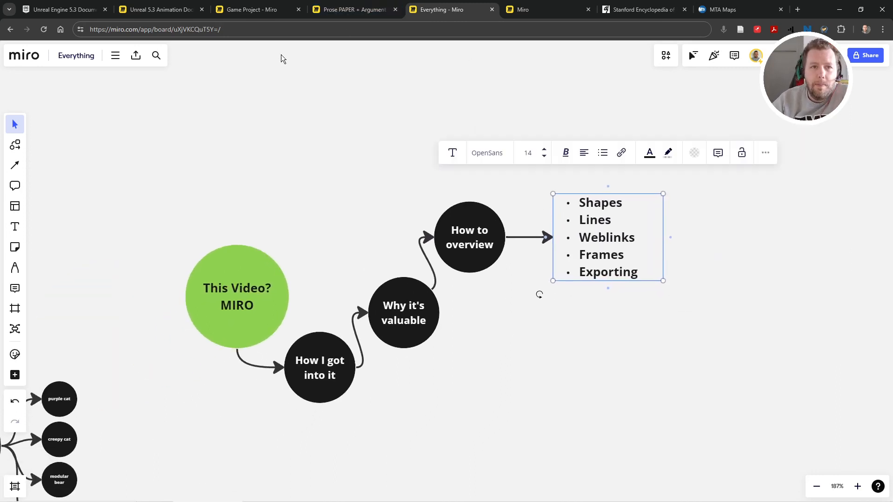
pyautogui.scroll(-1, 281, 55)
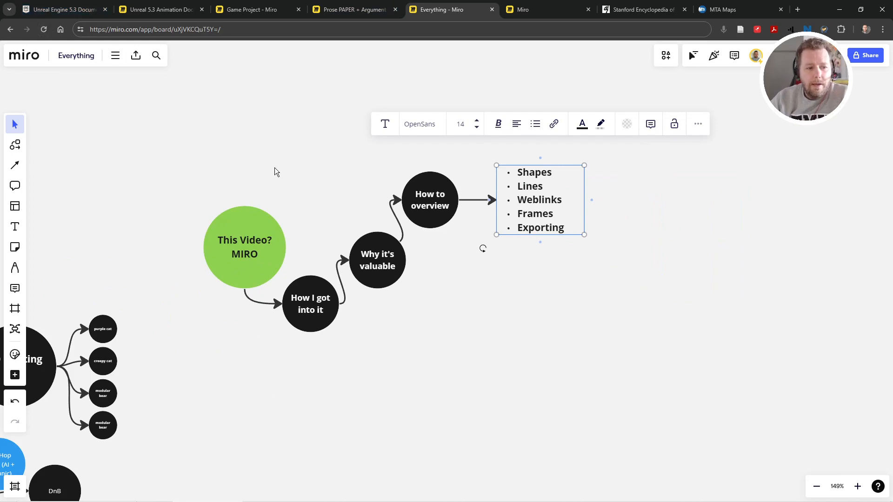
pyautogui.moveTo(288, 166); pyautogui.dragTo(409, 176)
pyautogui.scroll(-3, 392, 198)
pyautogui.moveTo(373, 306); pyautogui.dragTo(444, 302)
pyautogui.scroll(-3, 434, 253)
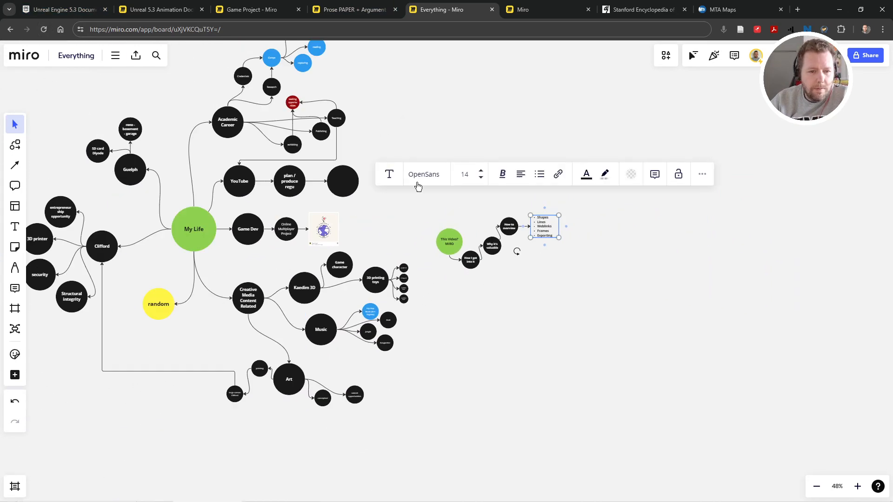
pyautogui.click(437, 127)
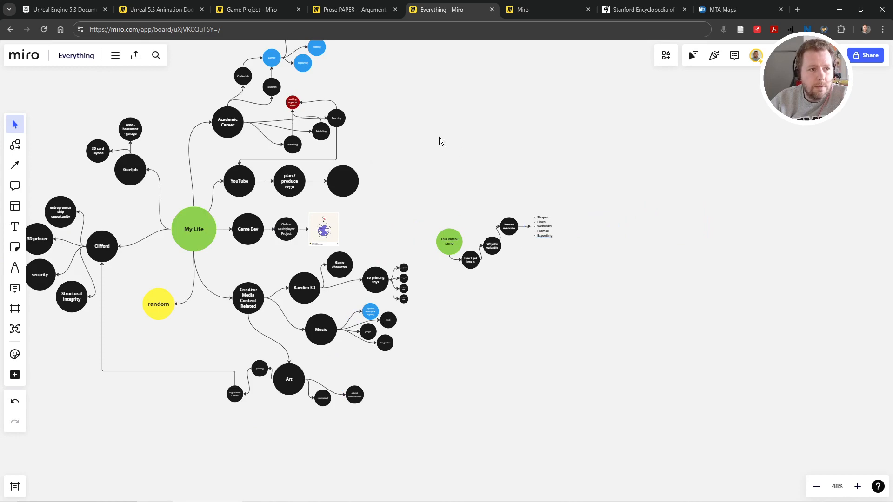
# Switch to the Unreal Engine 5.3 Documentation page and open its Animating Characters and Objects section
pyautogui.click(79, 10)
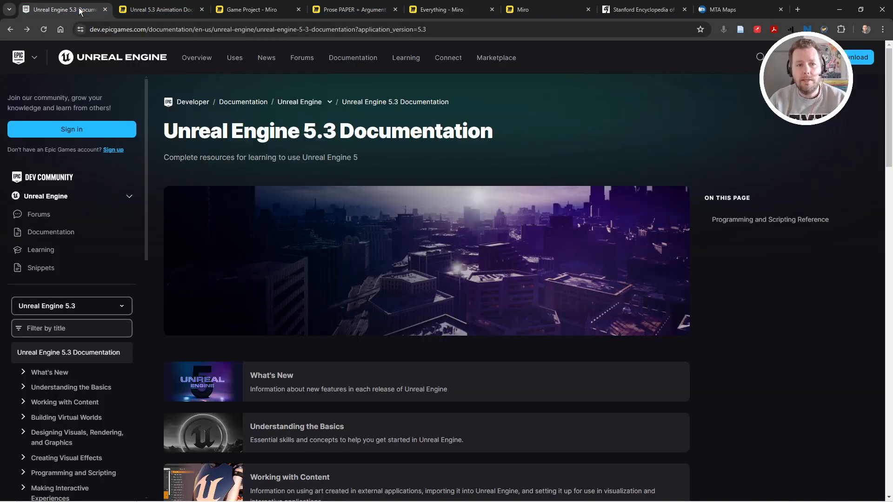
pyautogui.scroll(-10, 279, 168)
pyautogui.scroll(4, 279, 167)
pyautogui.scroll(-2, 286, 165)
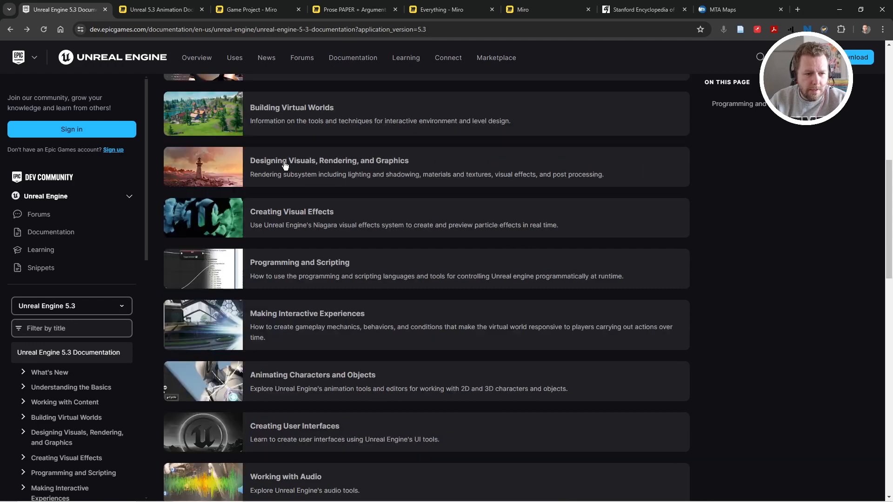
pyautogui.scroll(-2, 279, 186)
pyautogui.click(278, 269)
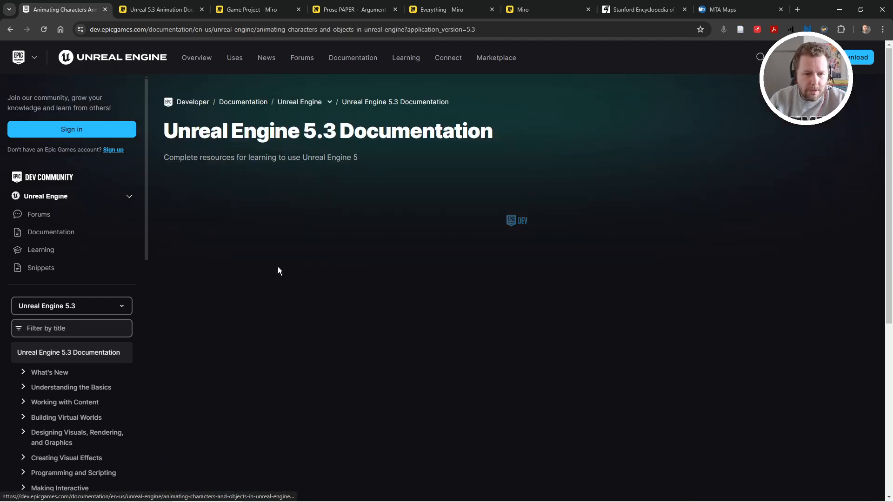
# Open the Skeletal Mesh Animation System documentation and go on to its Skeletal Mesh Editor page
pyautogui.scroll(-7, 298, 190)
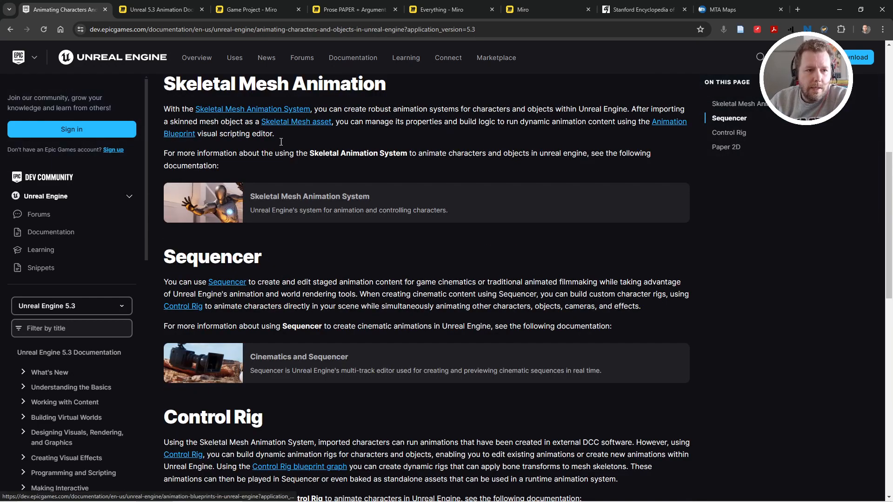
pyautogui.click(296, 191)
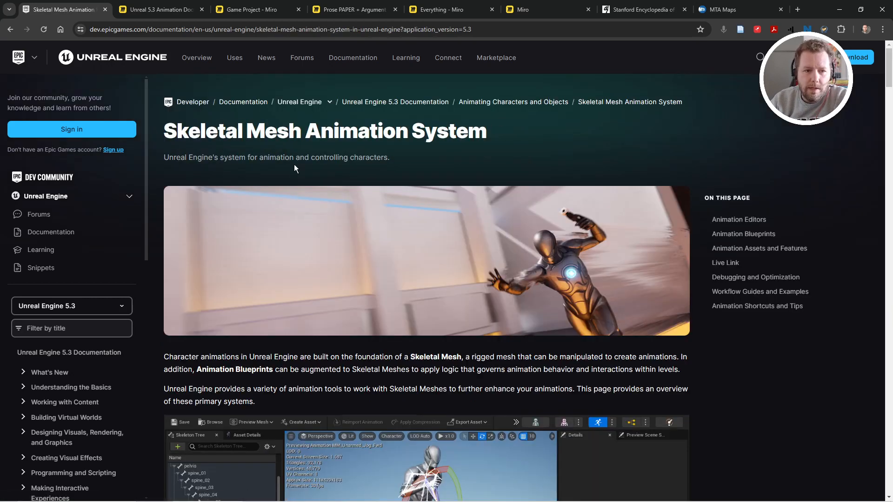
pyautogui.scroll(-15, 297, 186)
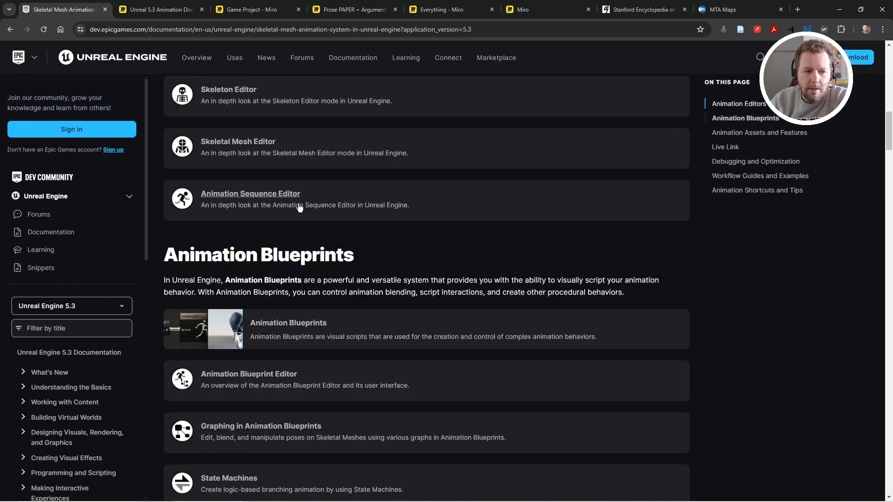
pyautogui.click(232, 144)
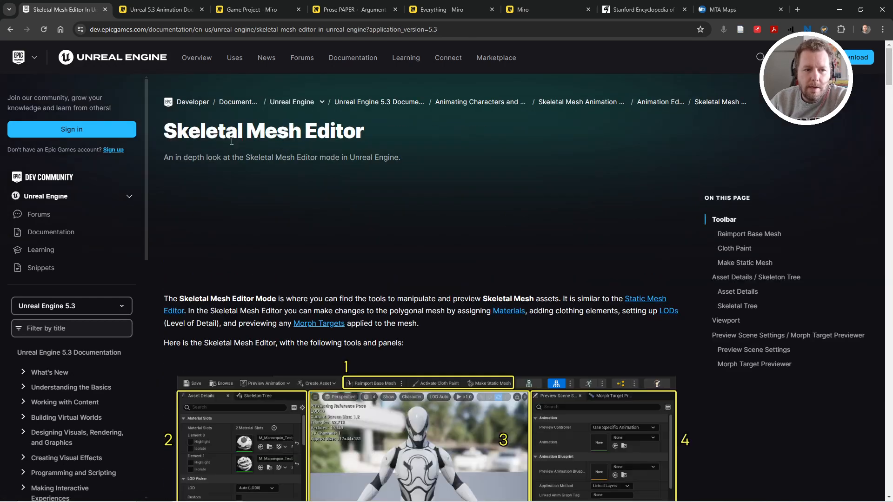
# Review the Viewport and Preview Scene Settings sections of the Skeletal Mesh Editor page, and follow the link to Skeletal Mesh Sockets
pyautogui.scroll(-10, 470, 258)
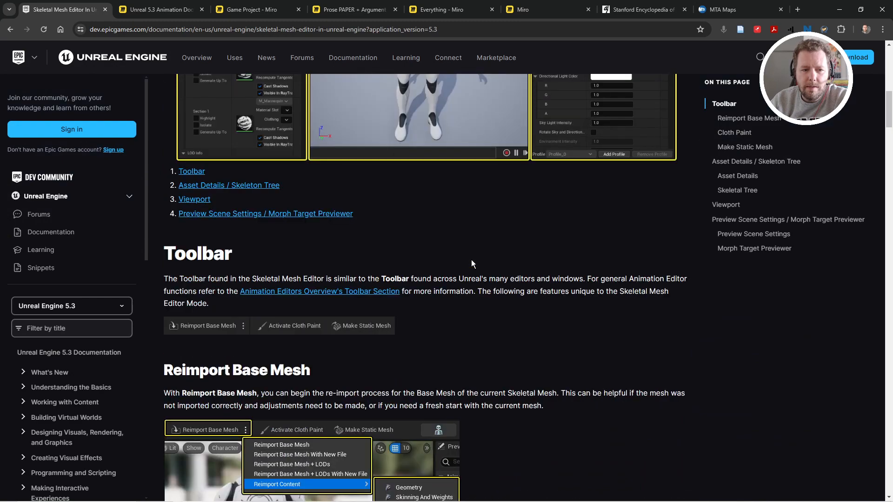
pyautogui.click(195, 199)
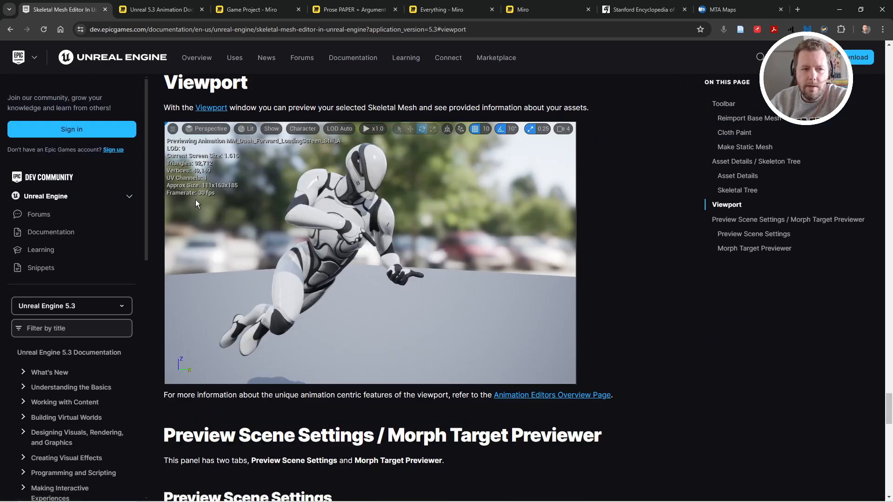
pyautogui.scroll(-10, 195, 199)
pyautogui.scroll(-3, 199, 202)
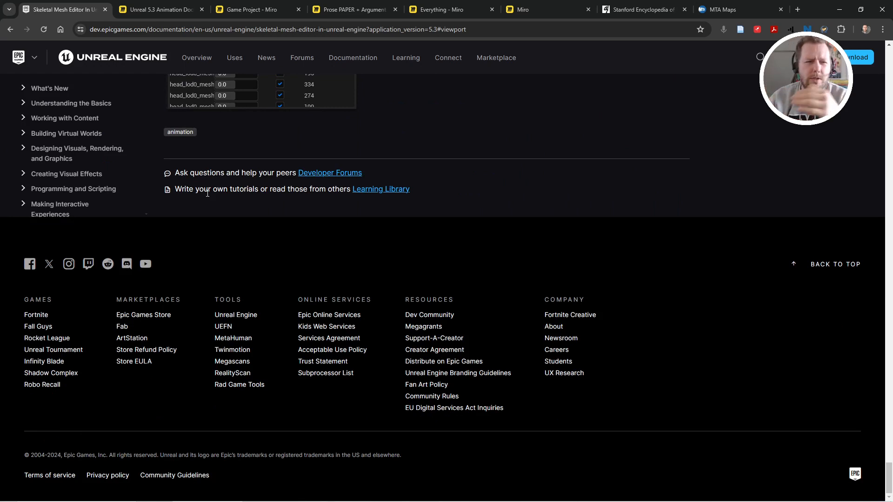
pyautogui.scroll(15, 208, 193)
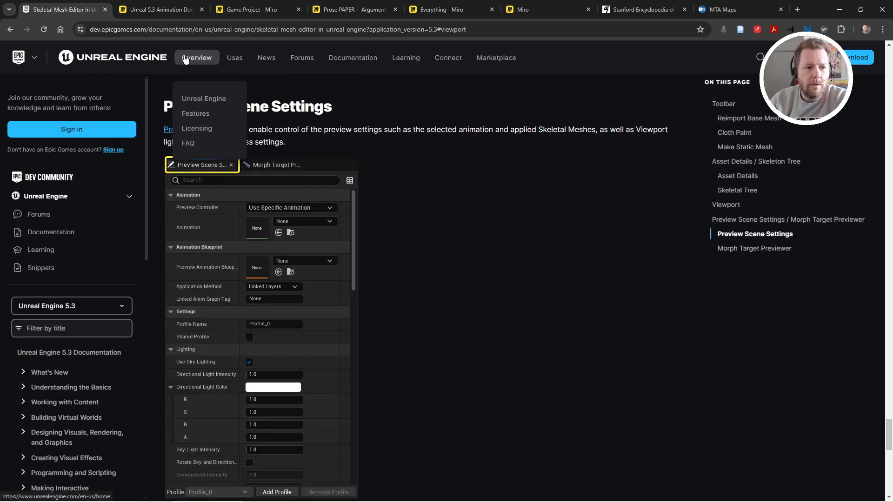
pyautogui.scroll(12, 296, 216)
pyautogui.scroll(-5, 296, 216)
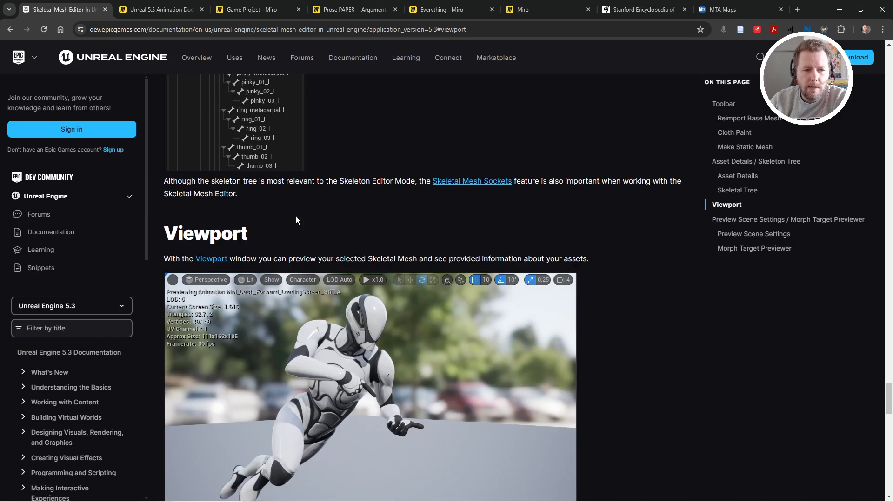
pyautogui.click(449, 181)
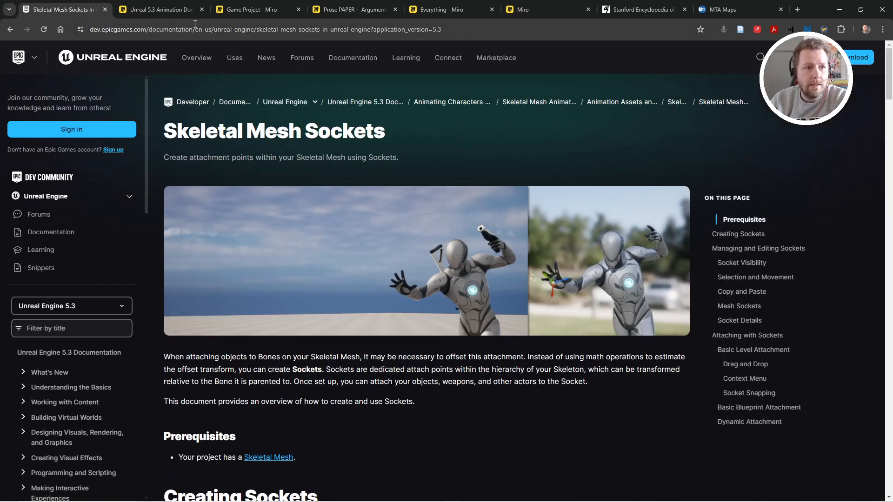
# Switch to the Unreal 5.3 Animation Documentation Overview board in Miro and inspect its Unreal Engine 5.3 Documentation and Animating Characters and Objects cards
pyautogui.click(161, 9)
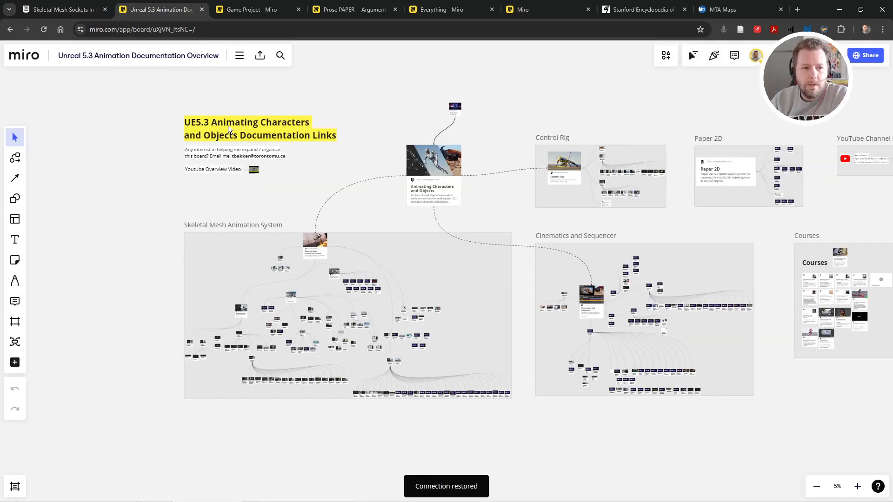
pyautogui.scroll(3, 216, 118)
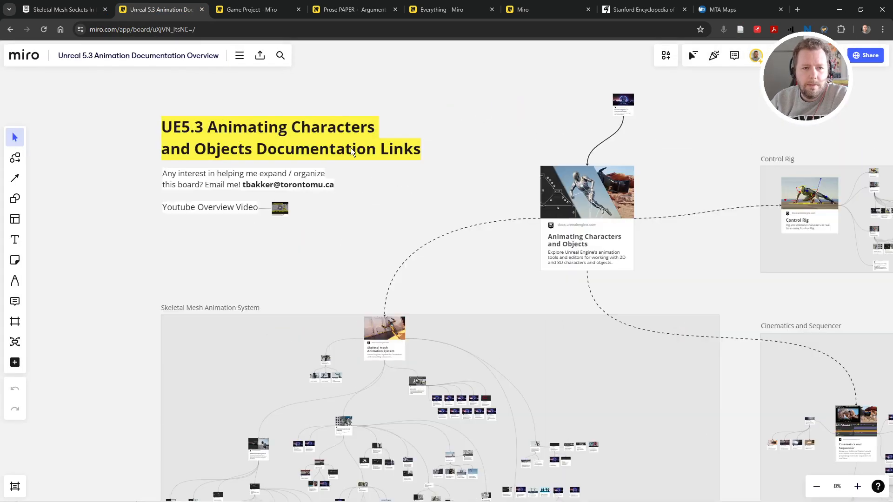
pyautogui.scroll(10, 603, 188)
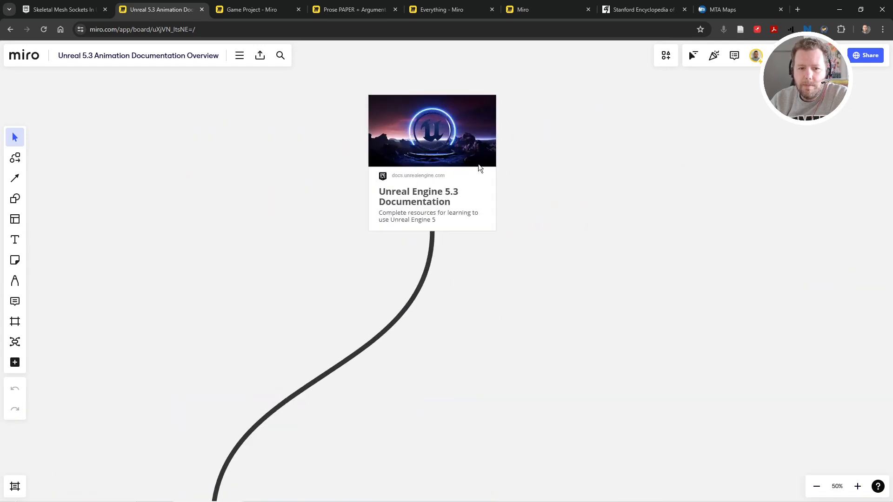
pyautogui.scroll(-7, 467, 177)
pyautogui.moveTo(523, 161); pyautogui.dragTo(532, 113)
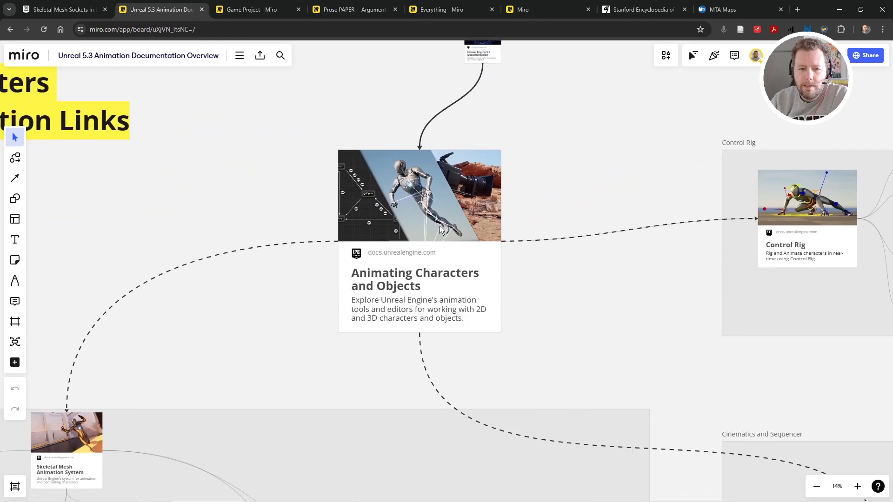
# Examine the Skeletal Mesh Animation System frame, including the Animation Editors branch and the Animation Assets and Features branch
pyautogui.scroll(-5, 413, 216)
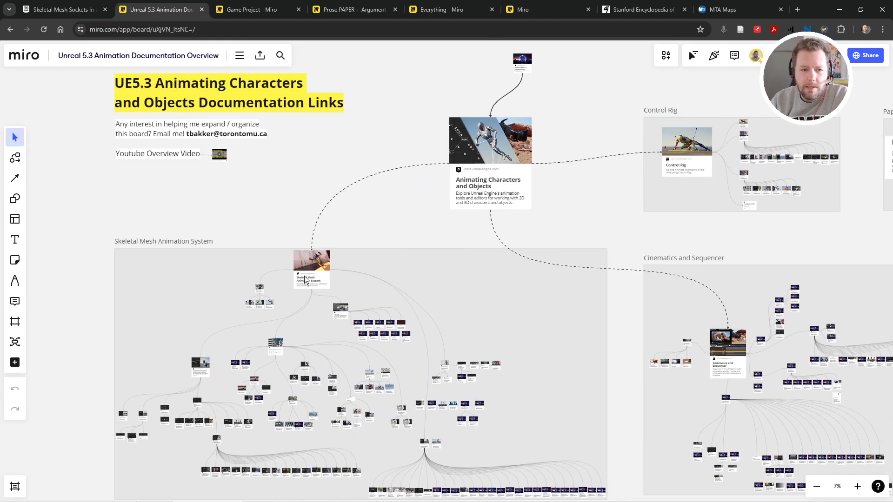
pyautogui.scroll(5, 303, 284)
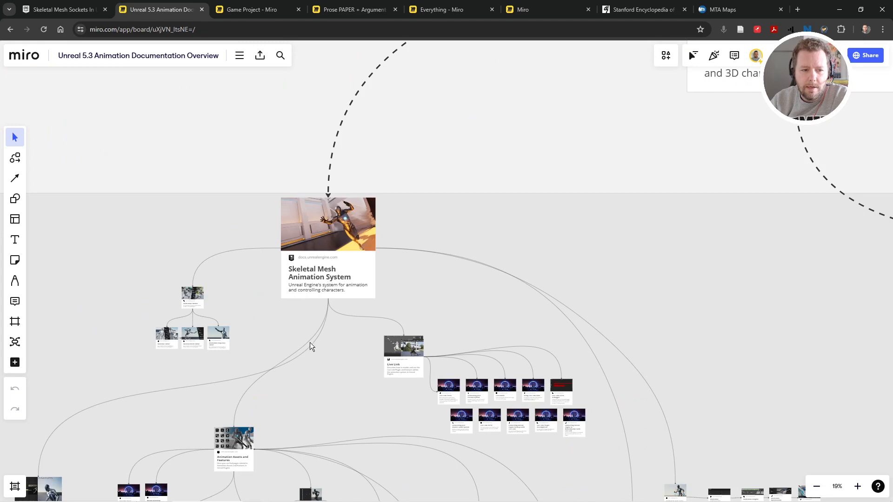
pyautogui.scroll(5, 310, 343)
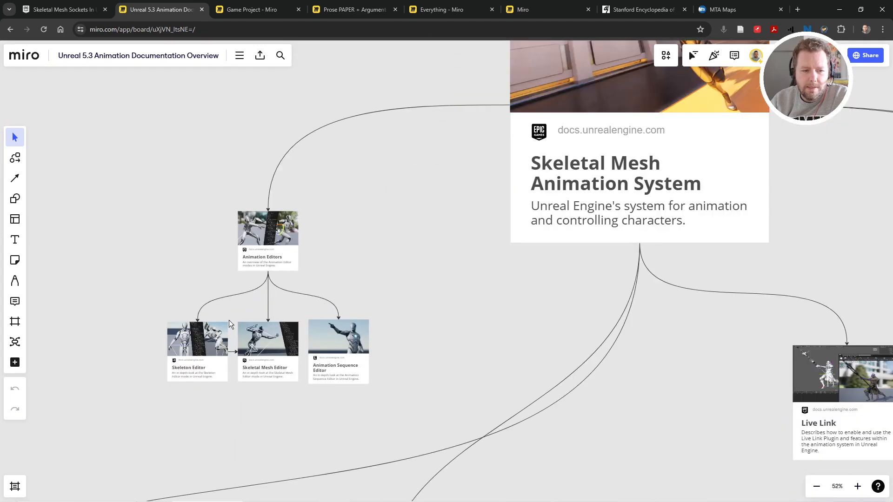
pyautogui.scroll(-5, 367, 276)
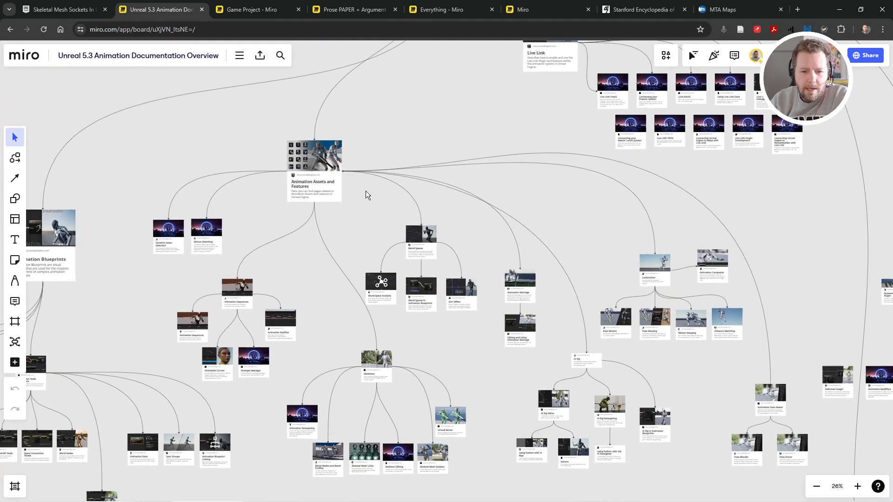
pyautogui.scroll(-4, 366, 192)
pyautogui.scroll(2, 374, 195)
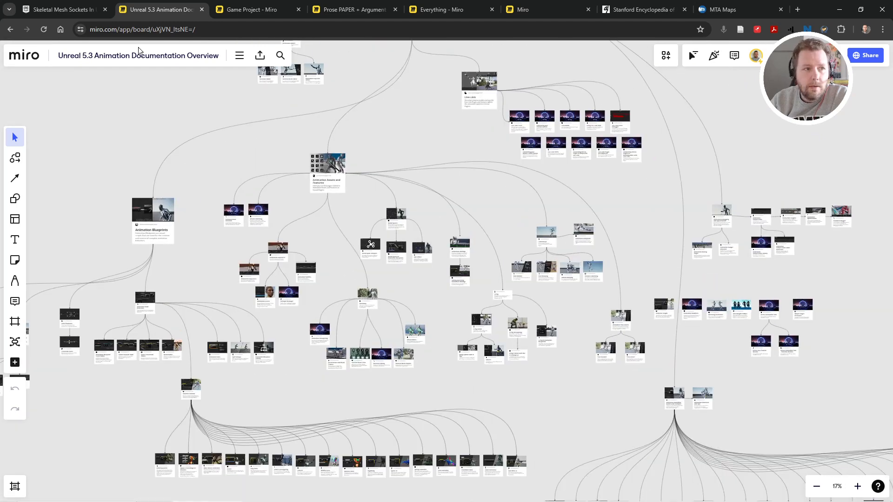
# Add the Skeletal Mesh Sockets web page to the Unreal 5.3 animation board as a link card, inspect the card, and delete it
pyautogui.click(48, 9)
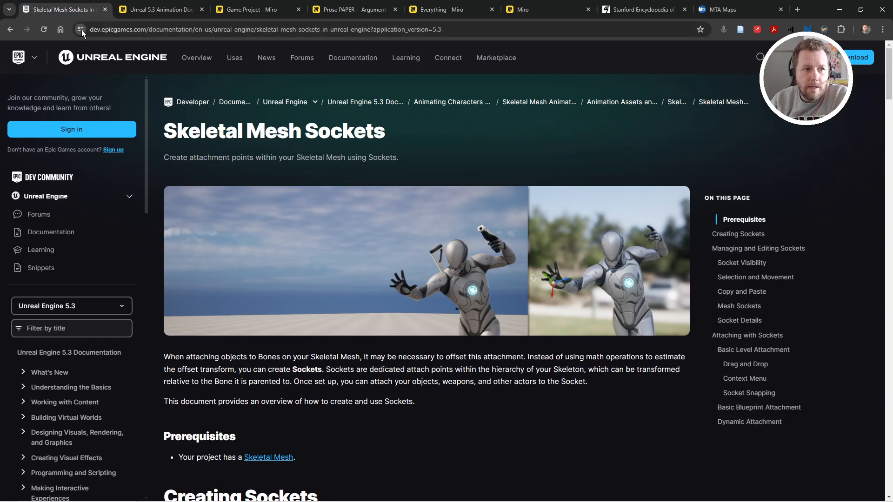
pyautogui.moveTo(82, 29); pyautogui.dragTo(178, 132)
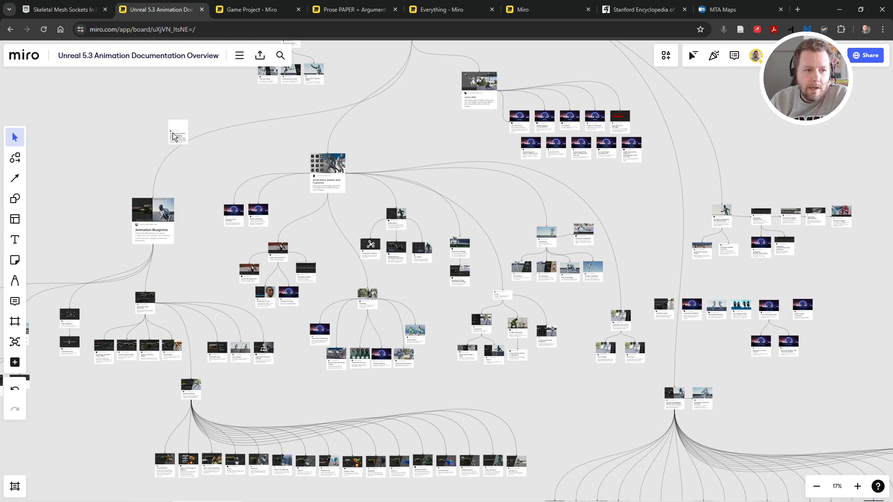
pyautogui.scroll(10, 173, 136)
pyautogui.click(236, 108)
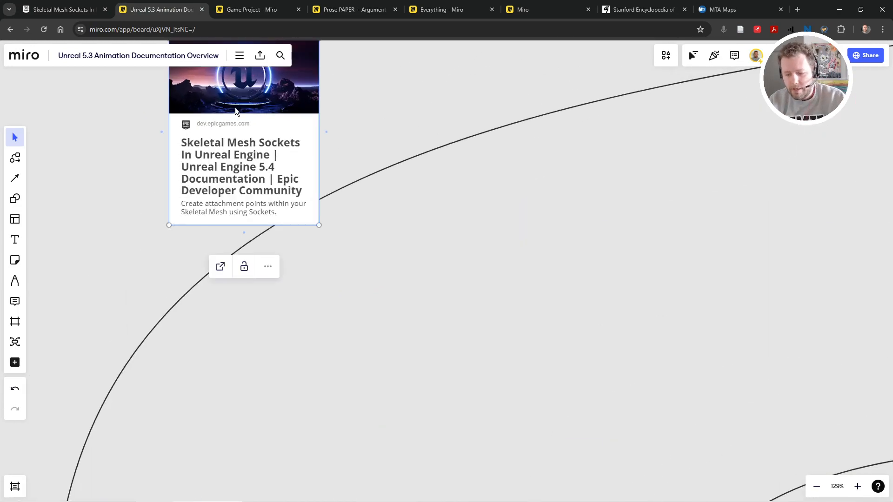
# Locate the existing Skeletal Mesh Sockets card under Animation Assets and Features, and review the surrounding branches of the frame
pyautogui.scroll(-10, 235, 107)
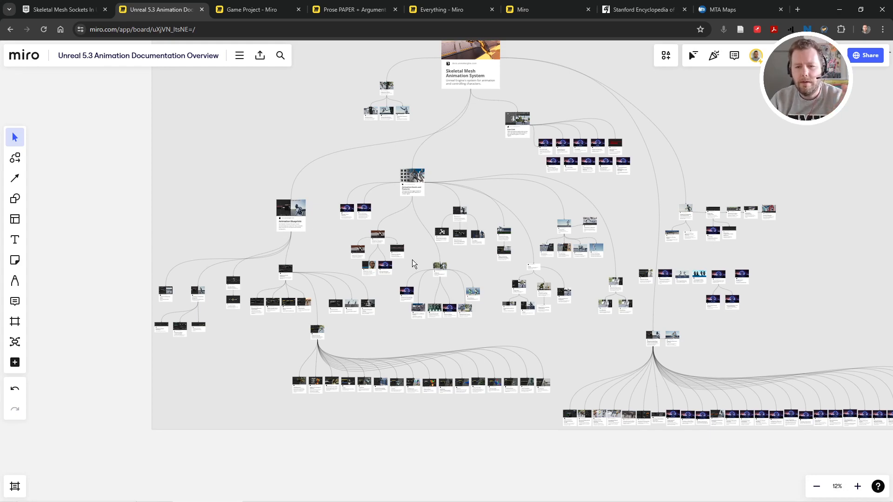
pyautogui.scroll(6, 391, 262)
pyautogui.moveTo(444, 267); pyautogui.dragTo(171, 108)
pyautogui.moveTo(244, 202); pyautogui.dragTo(127, 41)
pyautogui.scroll(-5, 401, 309)
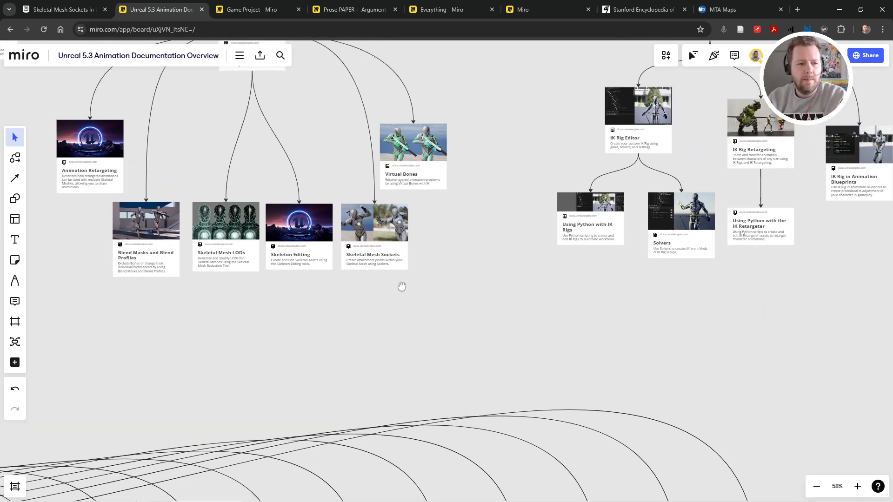
pyautogui.scroll(-5, 449, 290)
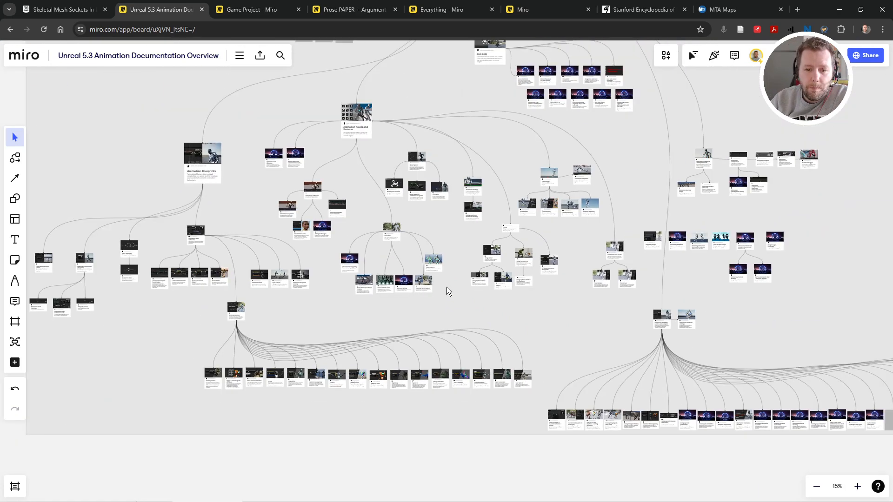
pyautogui.moveTo(560, 315); pyautogui.dragTo(398, 363)
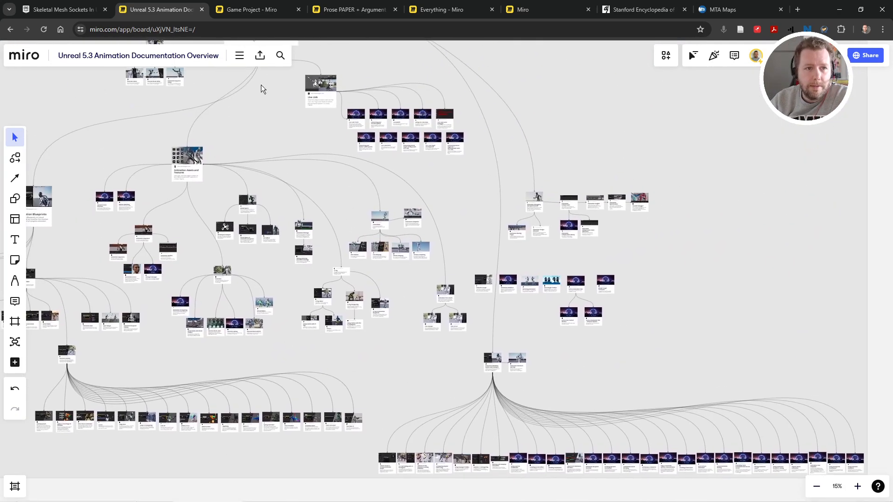
# Switch to the Game Project board and inspect its vehicle screenshots, hosting notes and map grid
pyautogui.click(239, 9)
pyautogui.scroll(4, 598, 309)
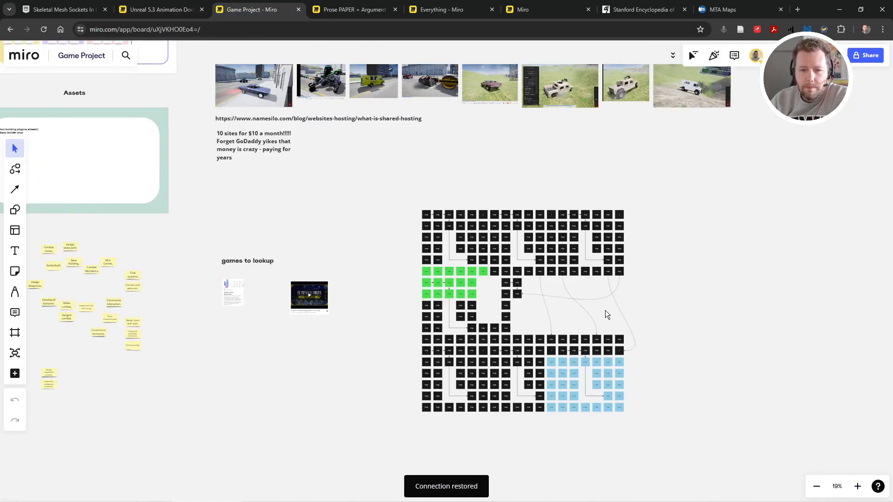
pyautogui.scroll(3, 604, 310)
pyautogui.scroll(-4, 467, 106)
pyautogui.moveTo(468, 106); pyautogui.dragTo(480, 263)
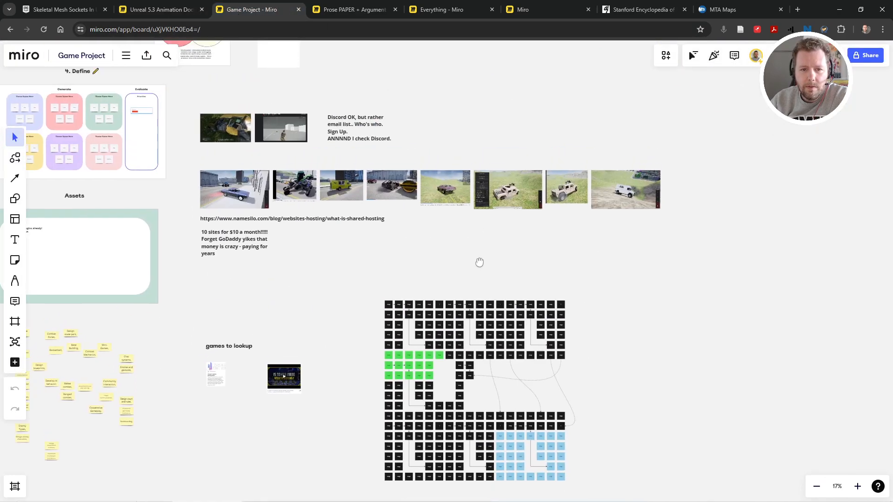
pyautogui.scroll(5, 403, 181)
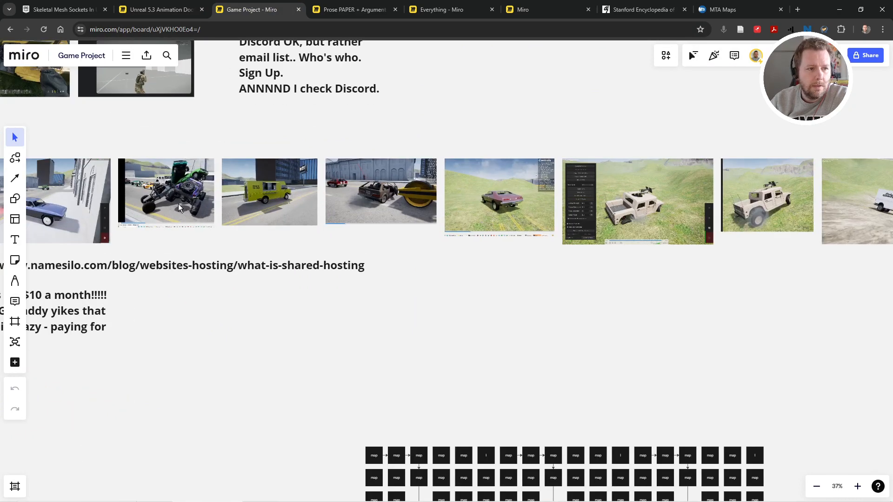
pyautogui.scroll(5, 177, 203)
pyautogui.scroll(-4, 423, 221)
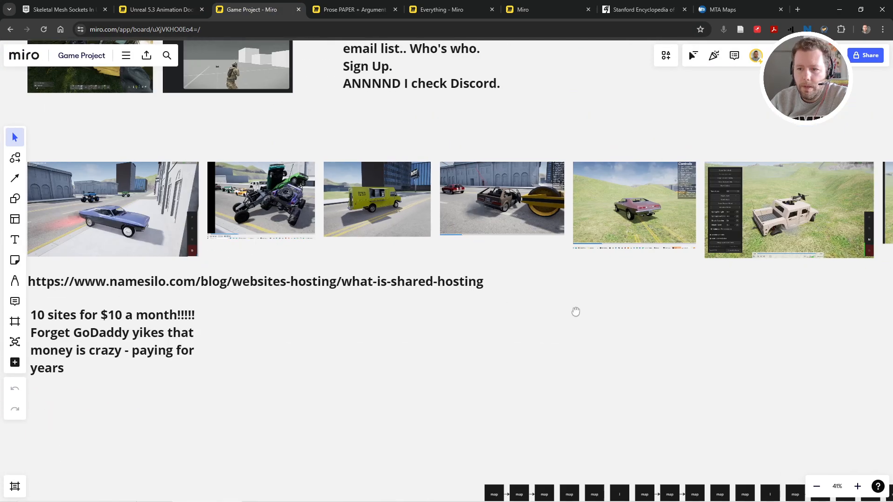
# Examine the Online Multiplay mind map and the neighbouring sticky notes on the Game Project board
pyautogui.scroll(-5, 592, 305)
pyautogui.moveTo(267, 335); pyautogui.dragTo(447, 176)
pyautogui.scroll(5, 300, 275)
pyautogui.scroll(1, 366, 276)
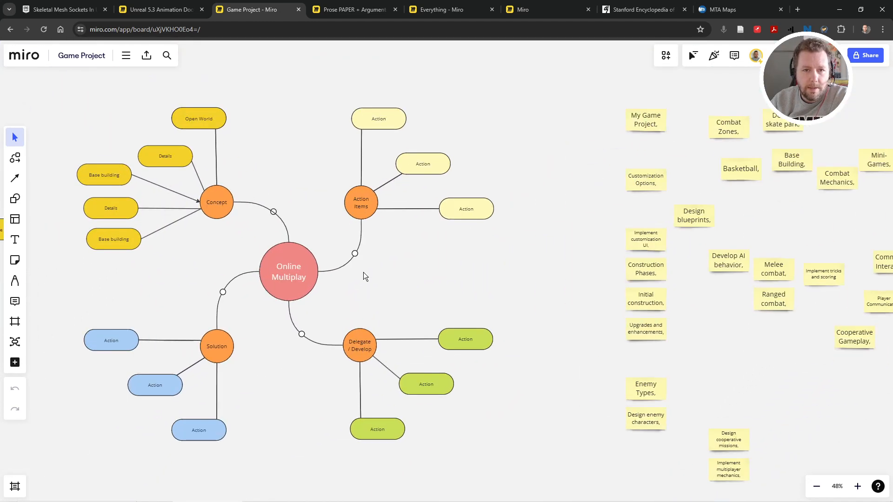
# Switch to the Prose PAPER + Argument Mapping Test board and examine its Key Thinkers and Ideas frame and the bottle diagram in Frame 20
pyautogui.click(351, 10)
pyautogui.scroll(-3, 311, 233)
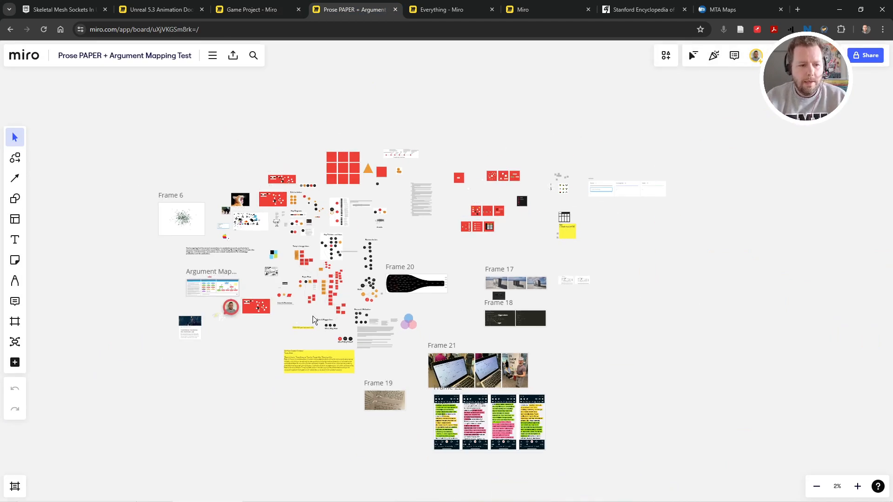
pyautogui.scroll(6, 308, 284)
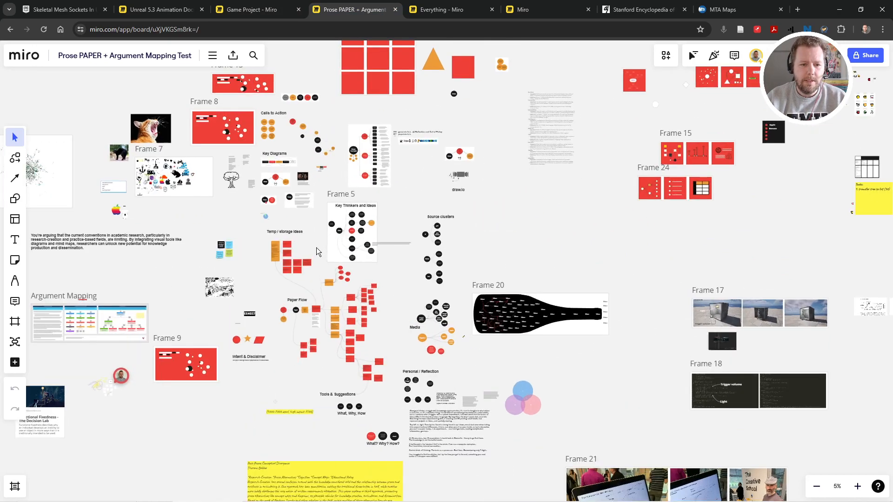
pyautogui.scroll(5, 380, 219)
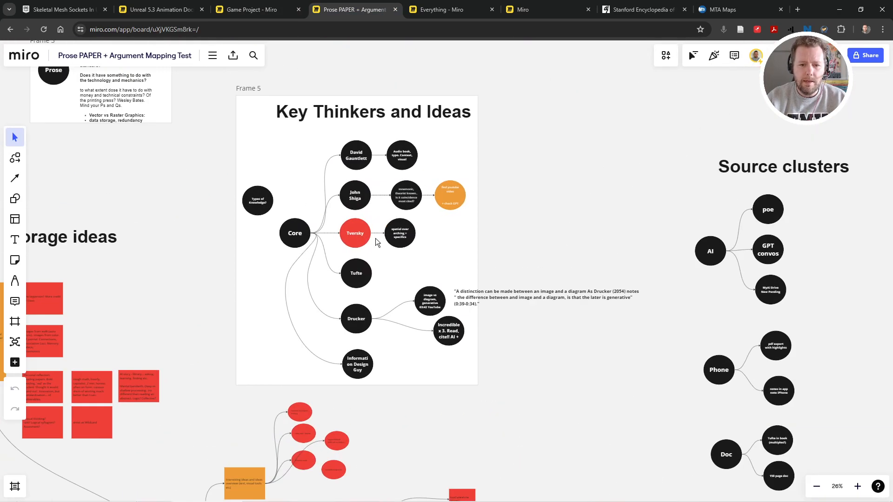
pyautogui.scroll(-3, 378, 264)
pyautogui.scroll(-2, 553, 355)
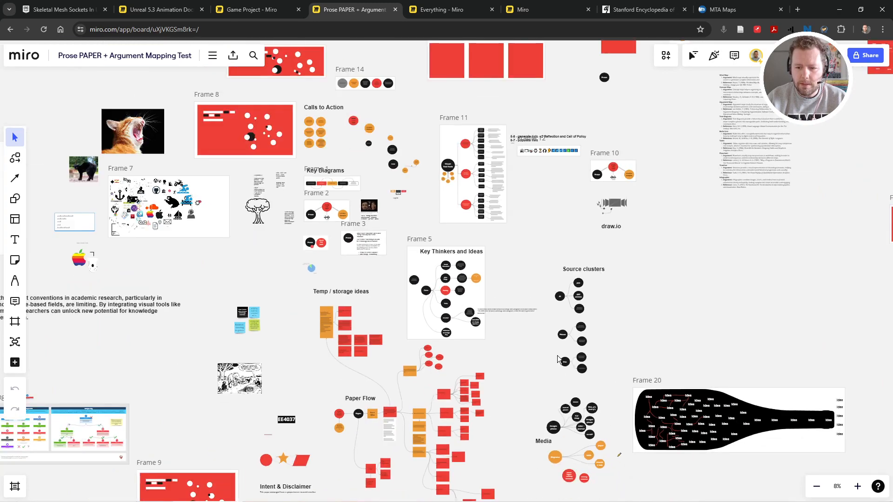
pyautogui.scroll(5, 651, 350)
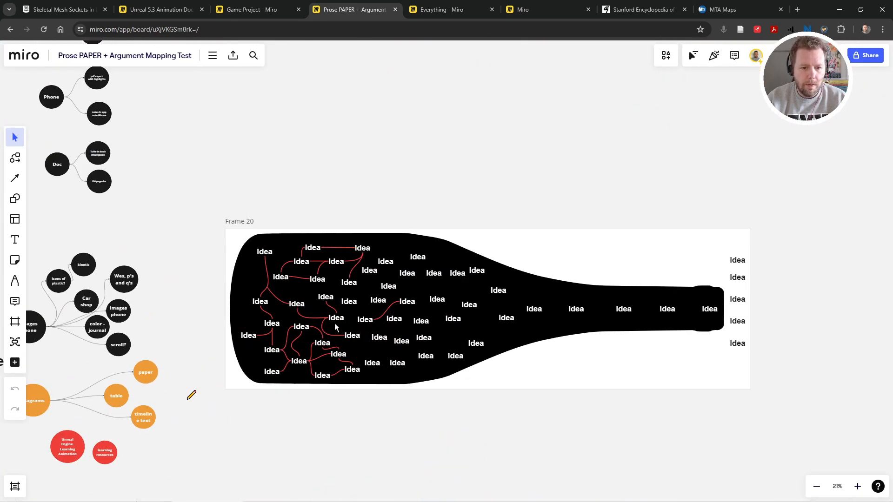
pyautogui.scroll(-3, 419, 186)
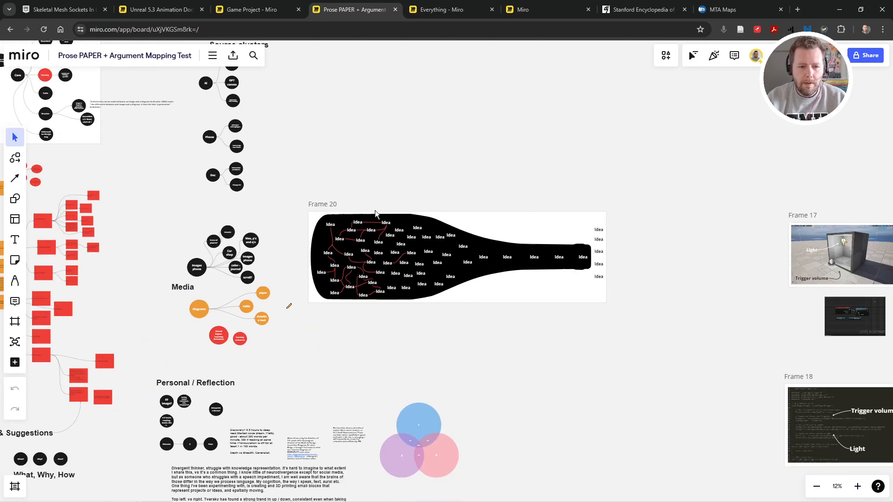
# Switch to the Prose Plus - Master.docx document in Word and review its Visual-Text Tools diagram and the Figure 13 bottleneck illustration
pyautogui.hotkey('alt', 'Tab')
pyautogui.click(572, 257)
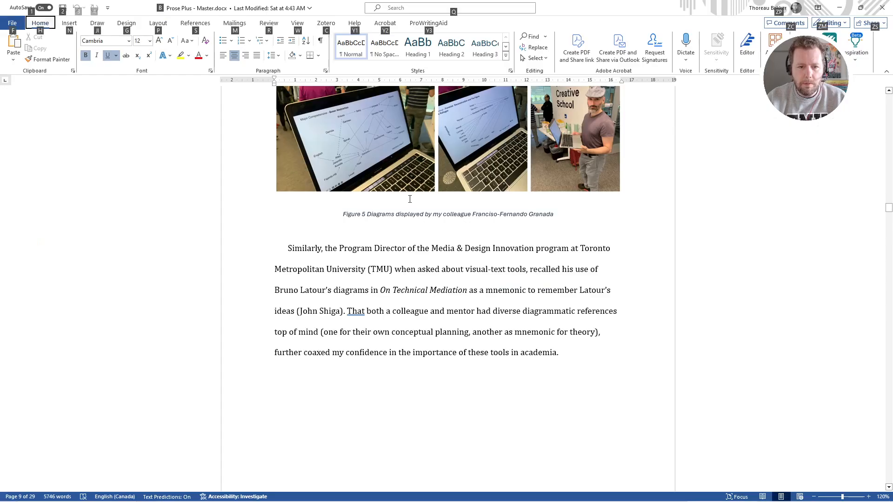
pyautogui.scroll(15, 419, 219)
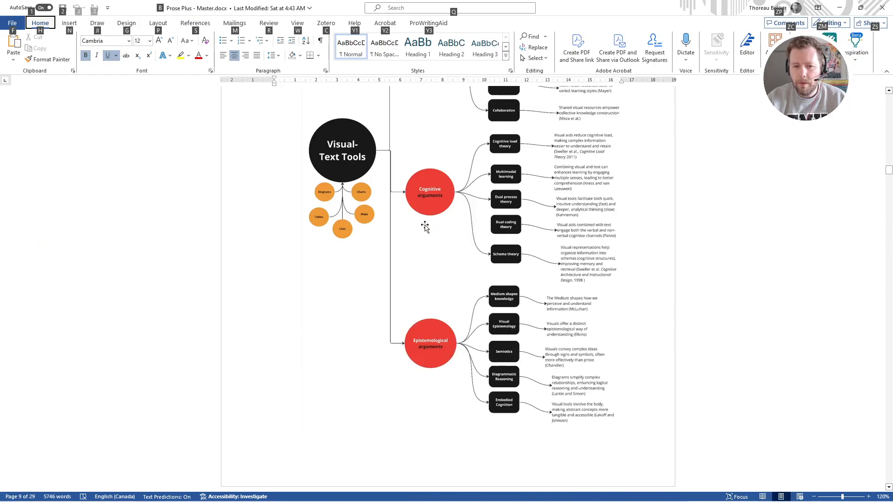
pyautogui.scroll(10, 533, 212)
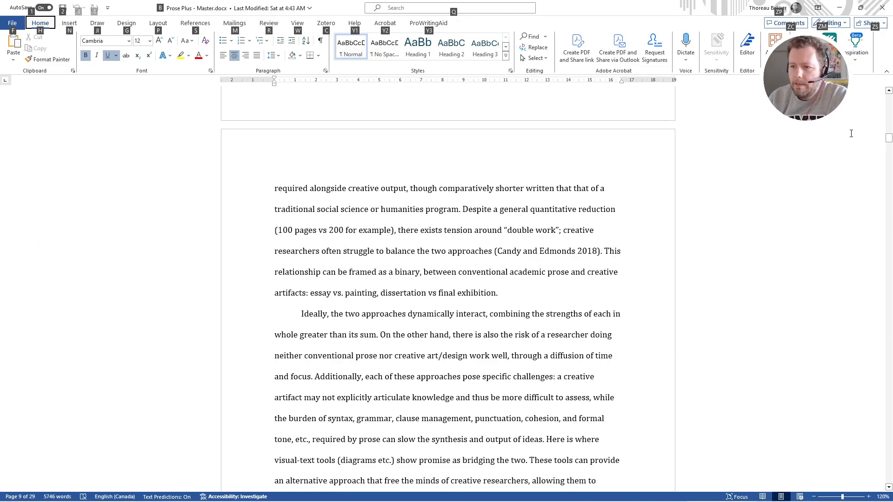
pyautogui.moveTo(889, 141); pyautogui.dragTo(890, 344)
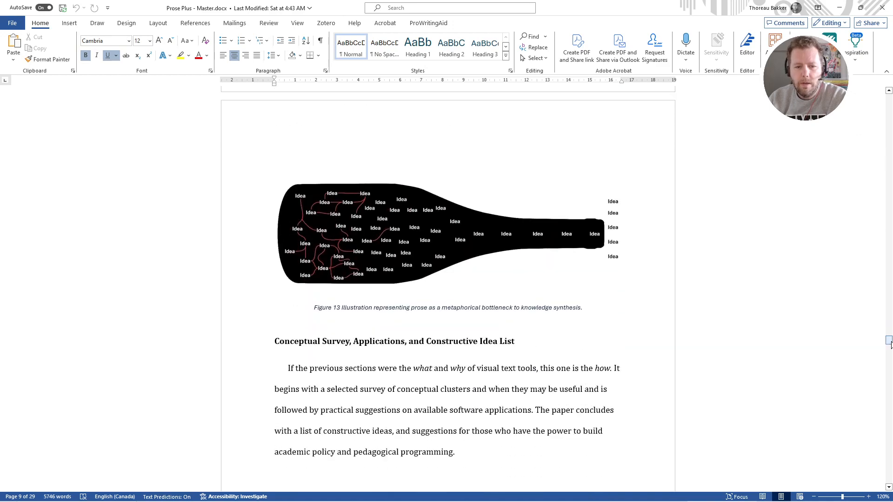
pyautogui.scroll(10, 425, 171)
# Return to Miro, open the Everything board, and view its My Life mind map and This Video? MIRO outline
pyautogui.hotkey('alt', 'Tab')
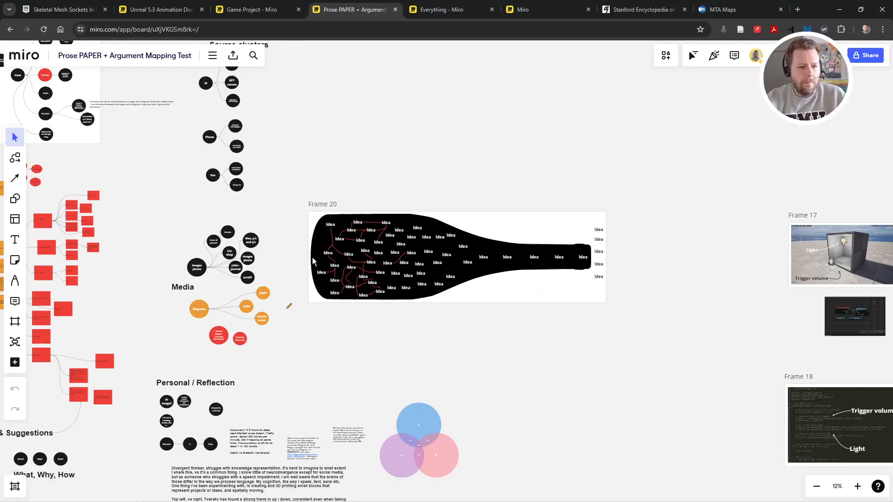
pyautogui.click(440, 9)
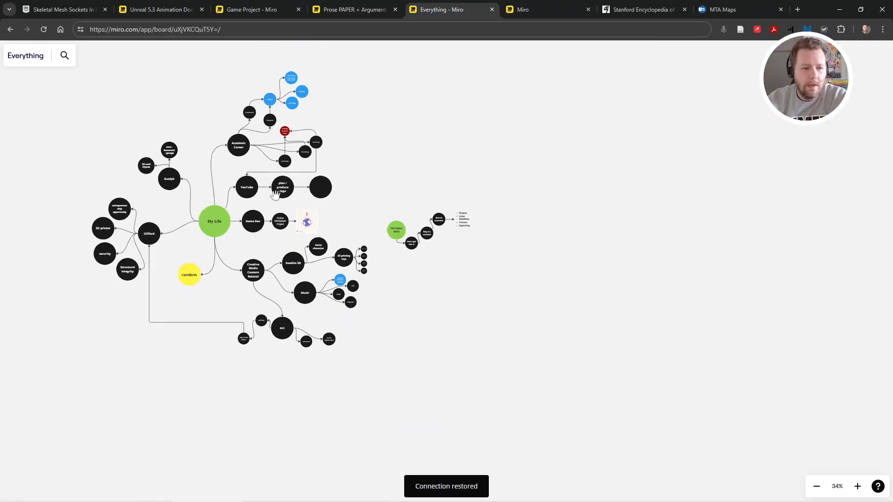
pyautogui.scroll(5, 395, 259)
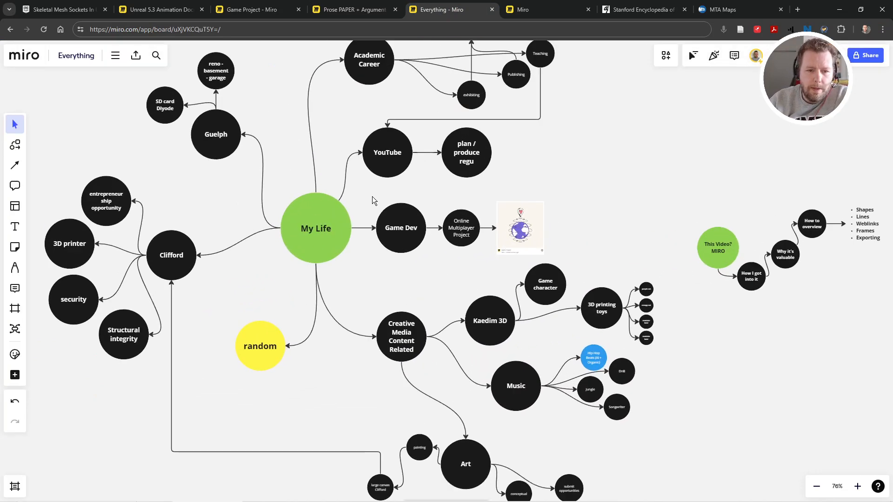
pyautogui.scroll(-4, 358, 138)
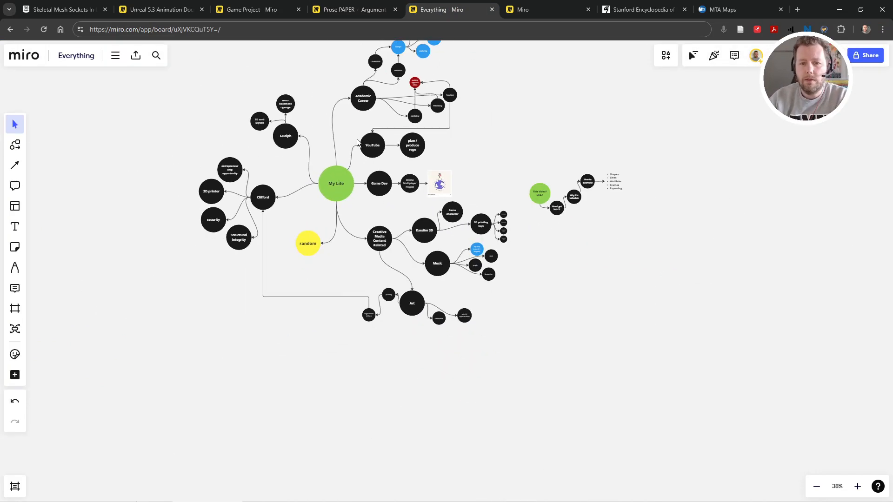
pyautogui.scroll(10, 605, 173)
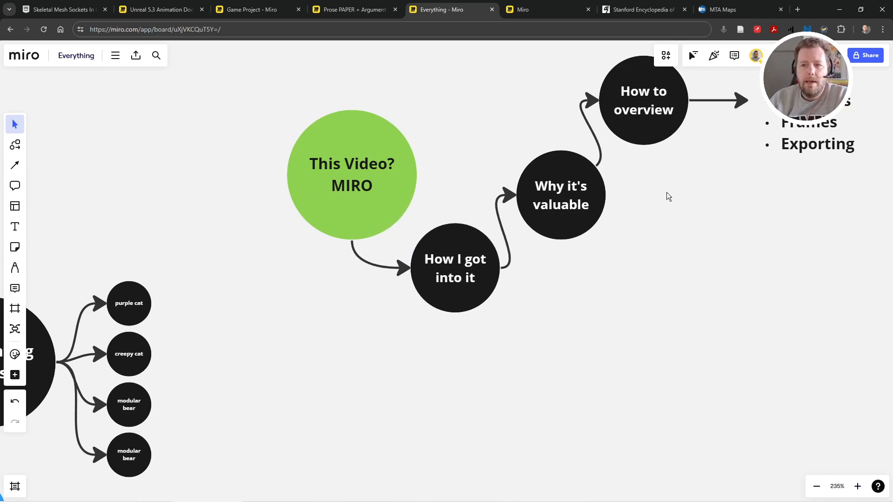
pyautogui.moveTo(666, 193); pyautogui.dragTo(561, 277)
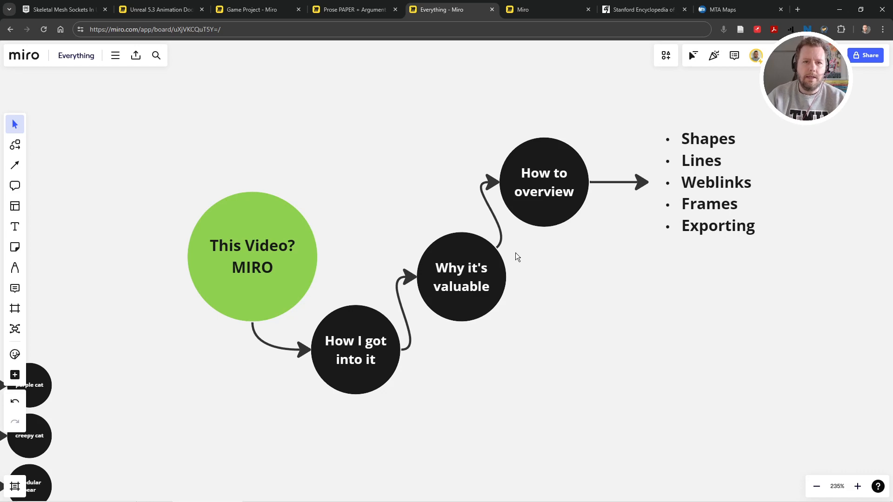
# Examine the My Life mind map's branches, including Academic Career, YouTube, Game Dev and Creative Media Content Related
pyautogui.scroll(-5, 515, 252)
pyautogui.scroll(-1, 476, 312)
pyautogui.moveTo(423, 375); pyautogui.dragTo(498, 418)
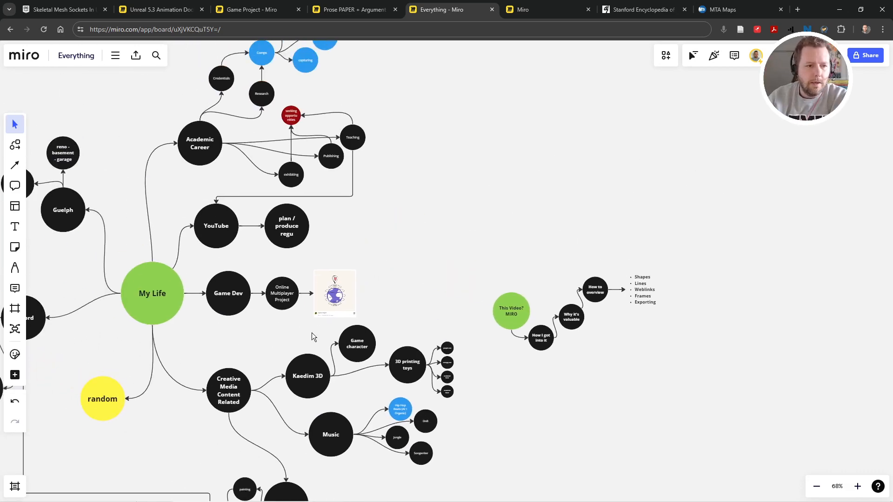
pyautogui.scroll(-2, 372, 260)
pyautogui.moveTo(409, 259); pyautogui.dragTo(480, 265)
pyautogui.scroll(4, 288, 258)
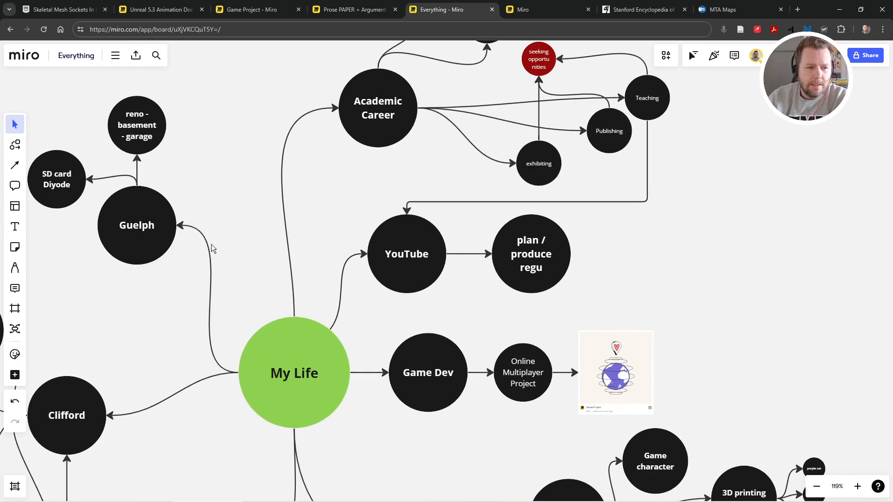
pyautogui.moveTo(562, 258); pyautogui.dragTo(499, 354)
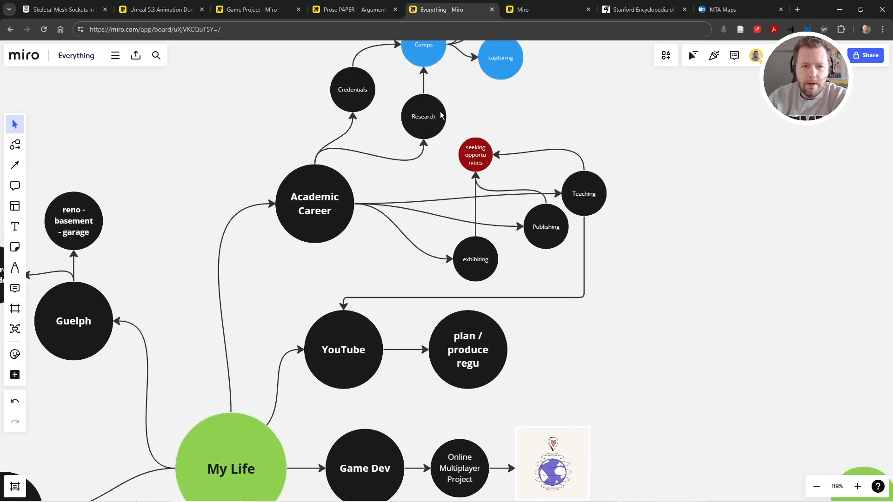
pyautogui.scroll(-2, 441, 111)
pyautogui.moveTo(542, 89); pyautogui.dragTo(554, 13)
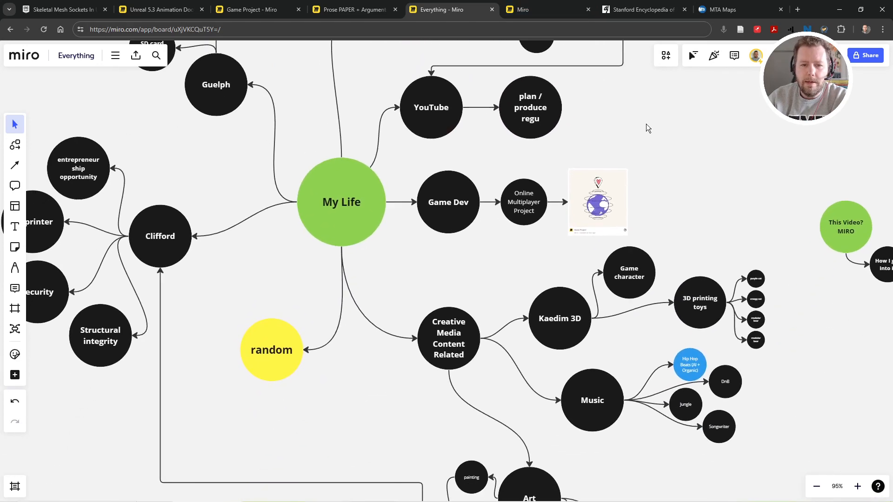
# Review the This Video? MIRO outline from How I got into it through Why it's valuable to How to overview
pyautogui.moveTo(646, 123); pyautogui.dragTo(364, 180)
pyautogui.scroll(5, 498, 229)
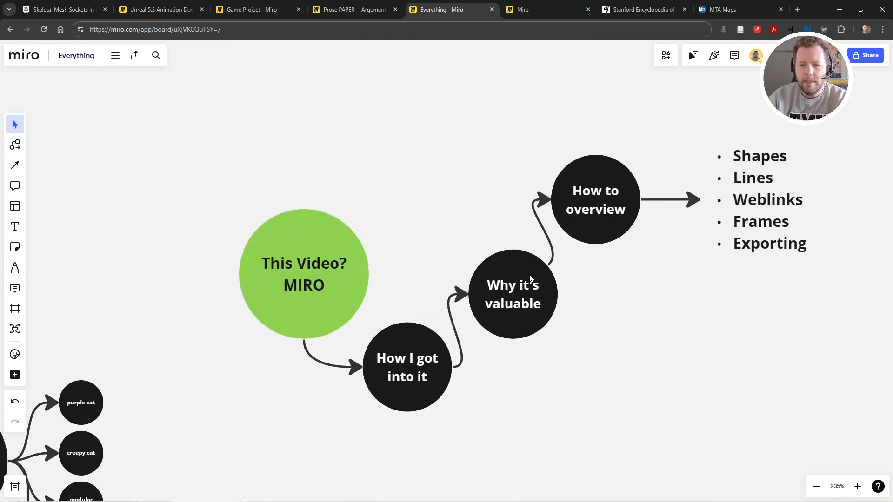
pyautogui.scroll(1, 554, 320)
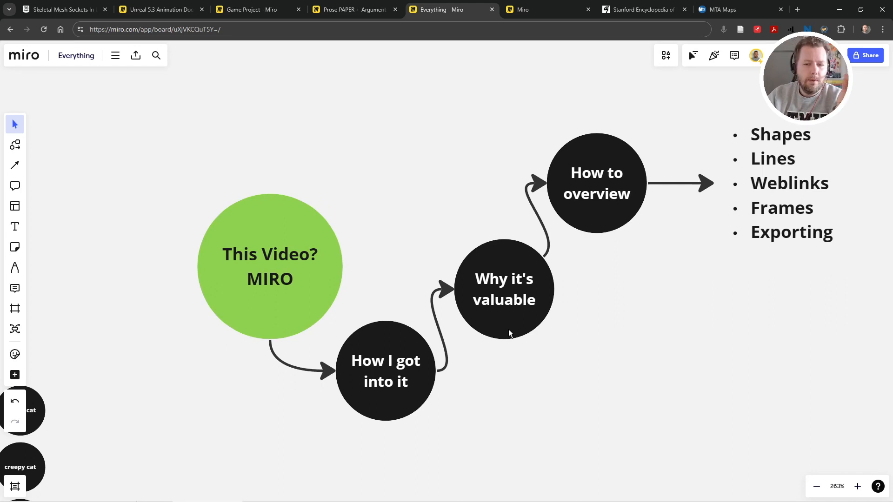
pyautogui.scroll(3, 508, 329)
pyautogui.scroll(-3, 484, 319)
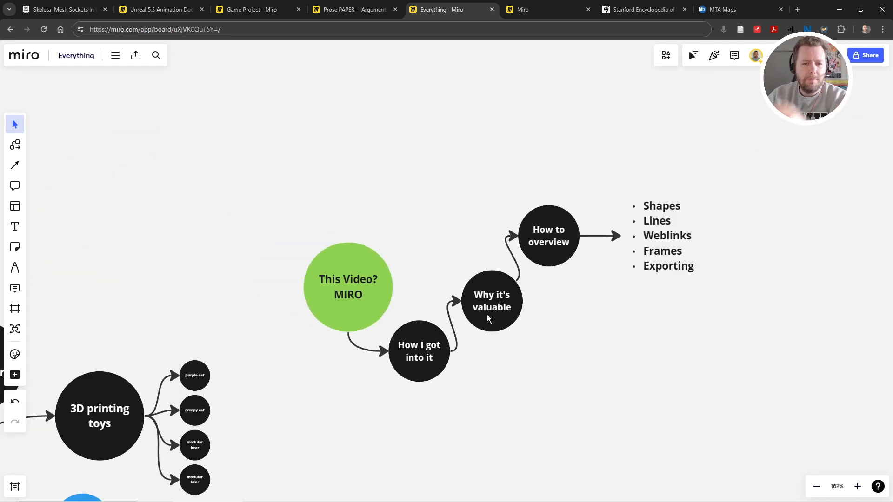
# Review the How to overview topics in the This Video? MIRO outline, from Shapes through Exporting
pyautogui.scroll(-3, 487, 314)
pyautogui.moveTo(414, 281); pyautogui.dragTo(493, 293)
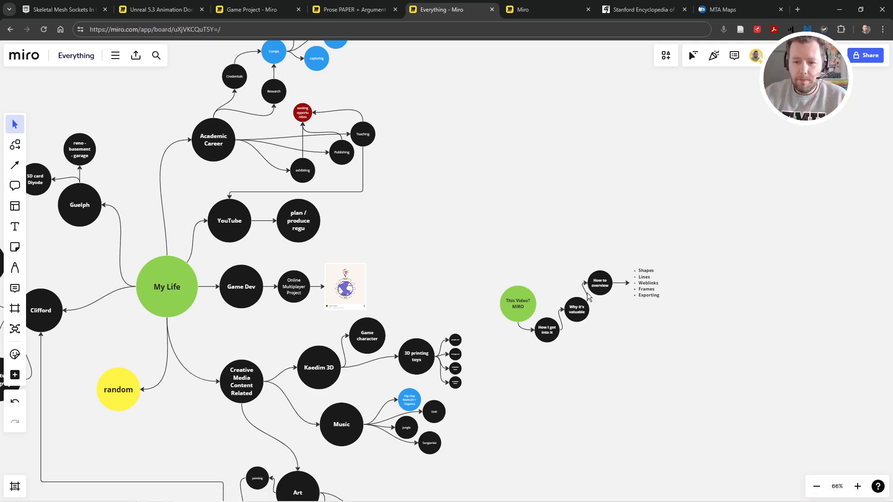
pyautogui.scroll(10, 587, 292)
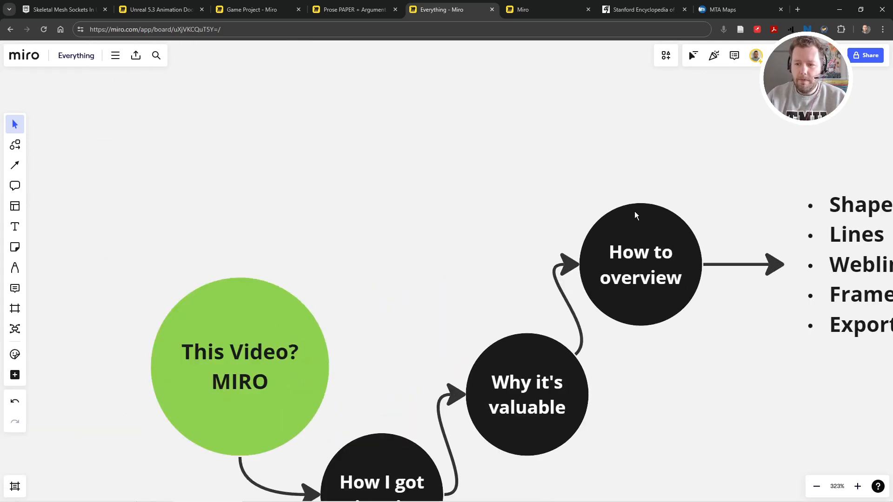
pyautogui.hscroll(10, 634, 212)
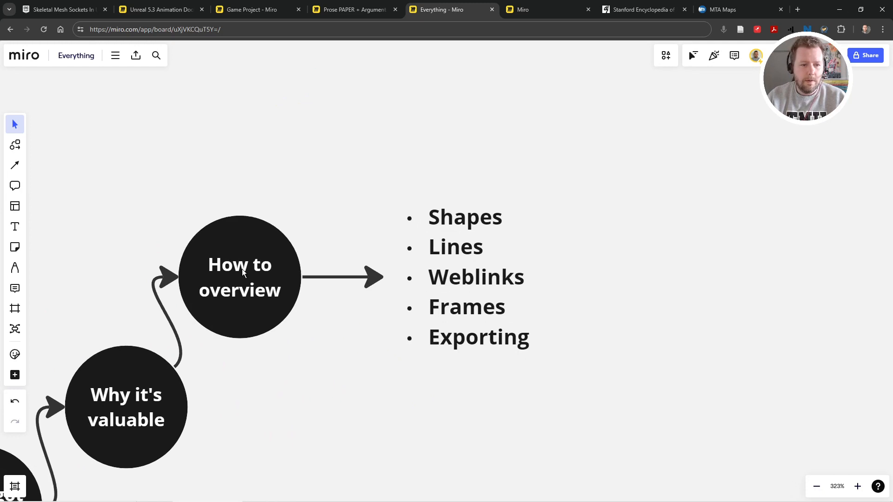
pyautogui.moveTo(247, 245); pyautogui.dragTo(245, 245)
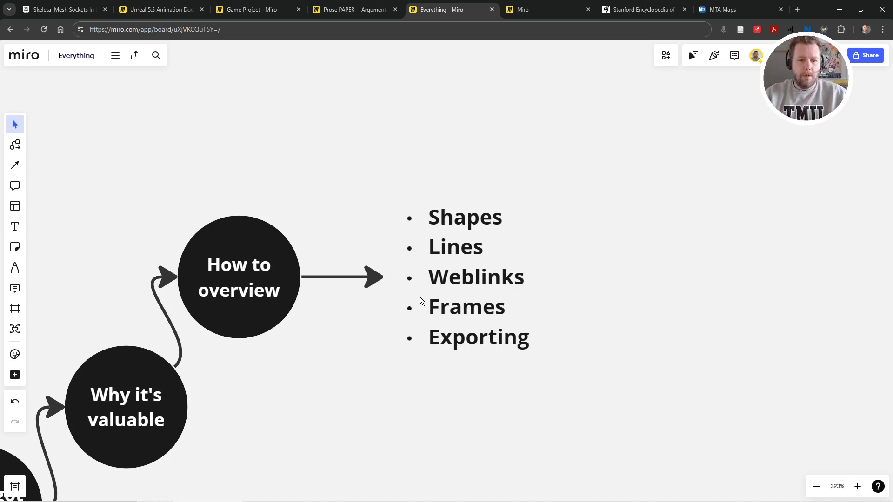
# Create a frame around the three black outline circles and move it slightly up and to the right with its contents
pyautogui.scroll(-5, 419, 297)
pyautogui.moveTo(371, 213); pyautogui.dragTo(196, 429)
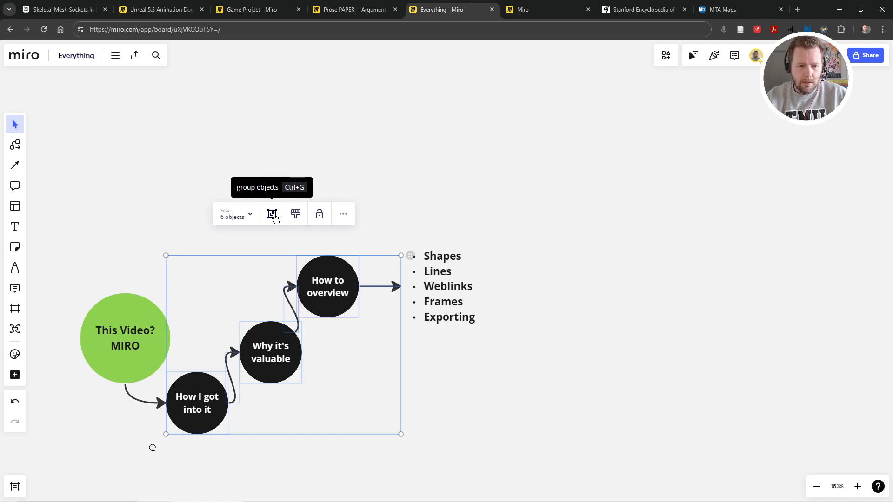
pyautogui.rightClick(275, 219)
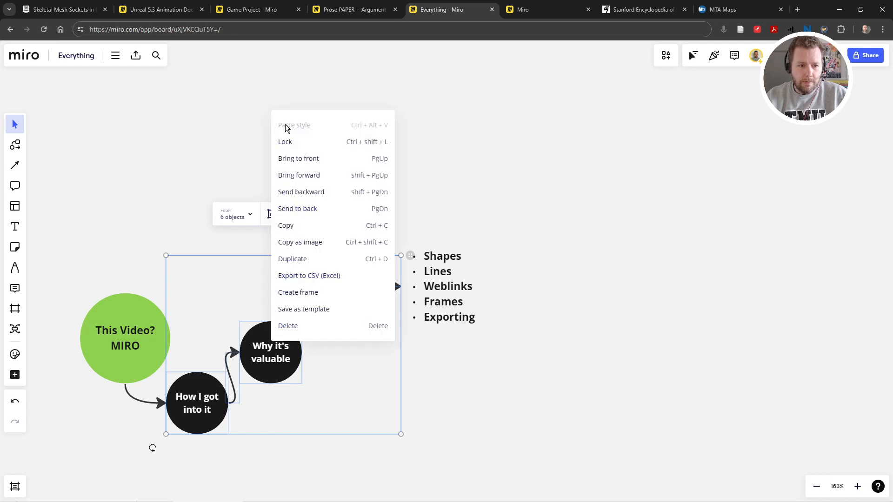
pyautogui.click(296, 293)
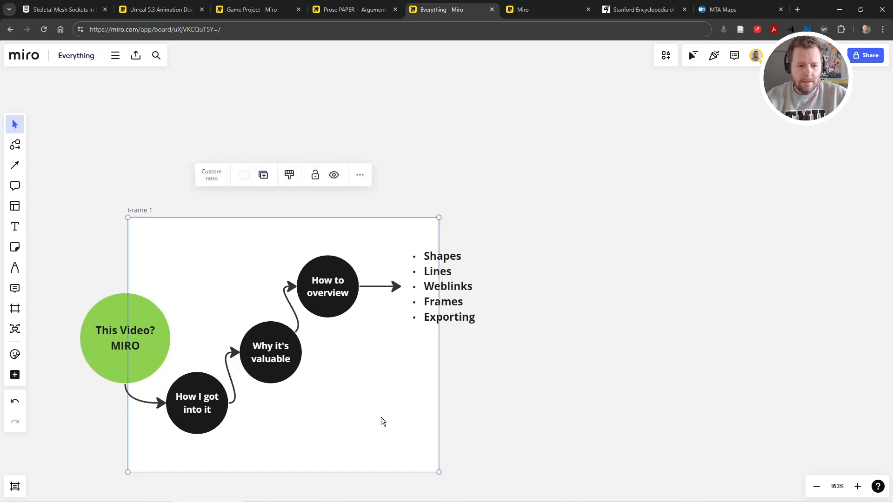
pyautogui.moveTo(381, 420); pyautogui.dragTo(393, 398)
pyautogui.click(442, 334)
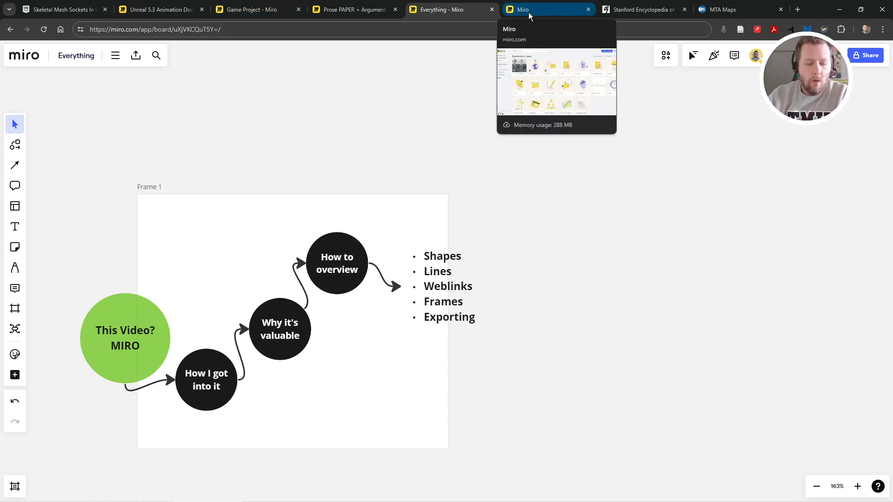
# Switch to the incognito browser window with Miro's pricing page and compare the Free, Starter, Business and Enterprise plans
pyautogui.hotkey('alt', 'Tab')
pyautogui.click(695, 231)
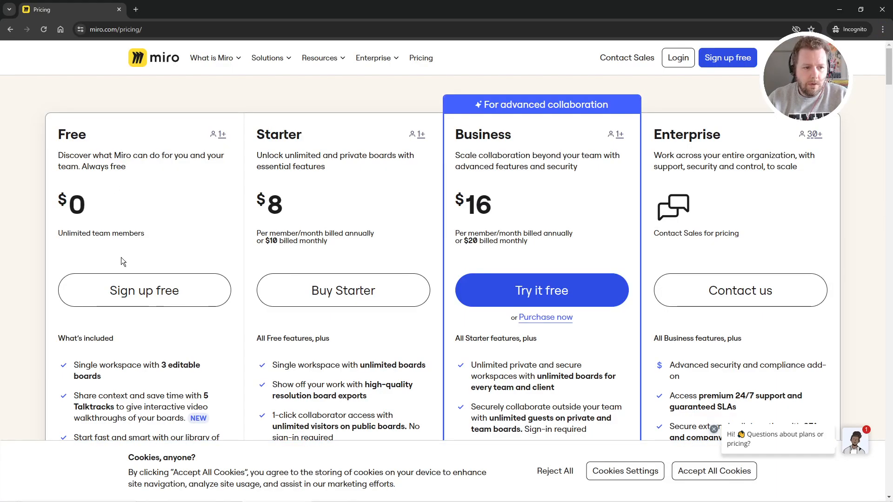
pyautogui.scroll(-5, 130, 278)
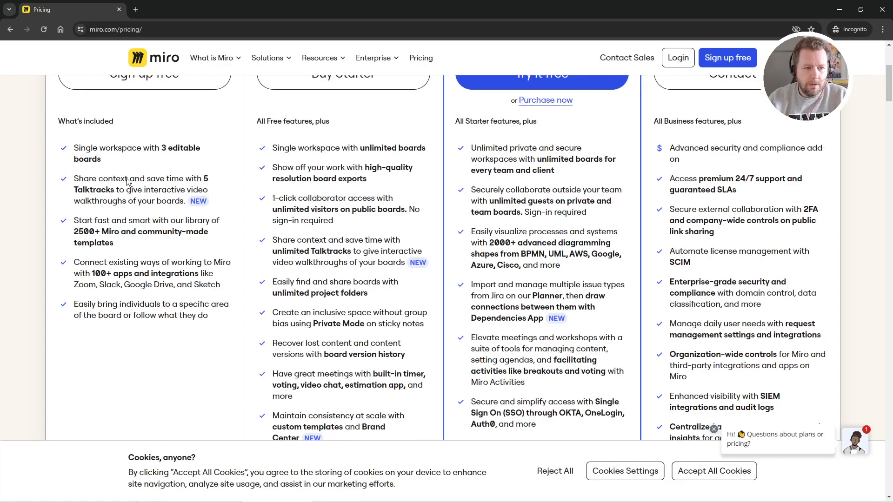
pyautogui.scroll(-7, 153, 308)
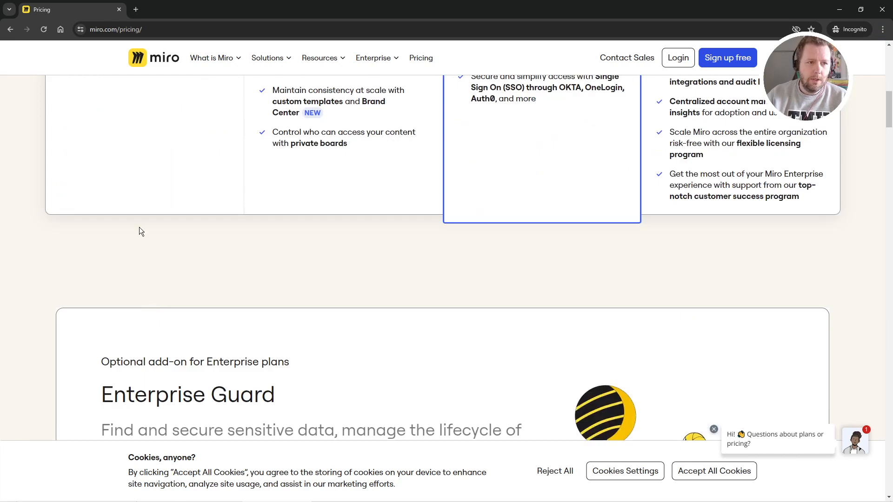
pyautogui.scroll(12, 140, 238)
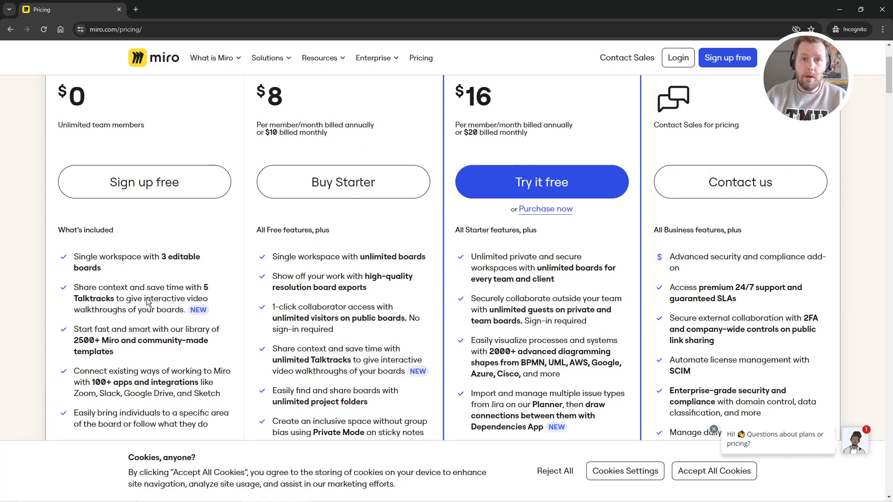
# Return to the Miro dashboard in the main browser window and create a new blank board
pyautogui.hotkey('alt', 'Tab')
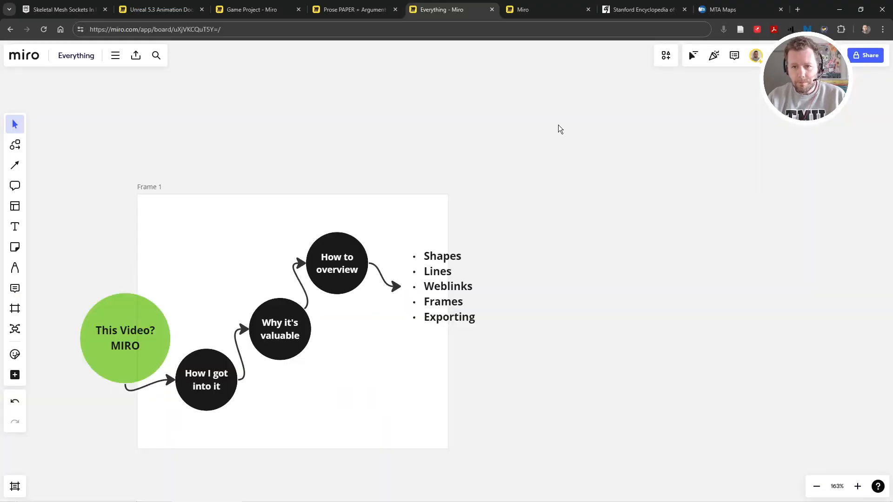
pyautogui.click(548, 9)
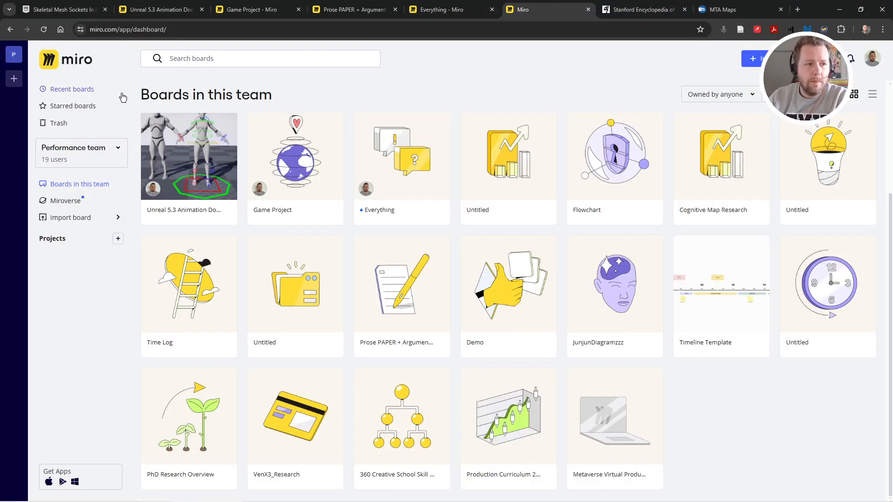
pyautogui.scroll(3, 389, 158)
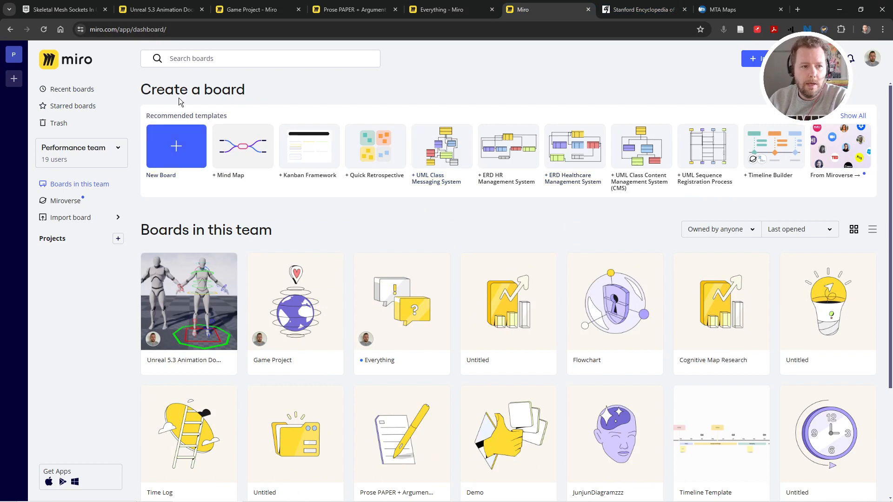
pyautogui.click(173, 153)
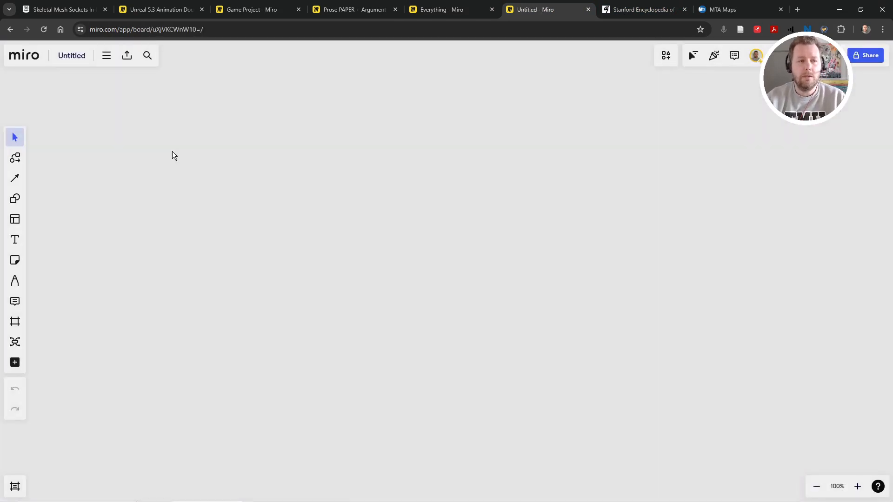
# Browse the Research & Design templates and dismiss the template picker without choosing one
pyautogui.scroll(-15, 465, 222)
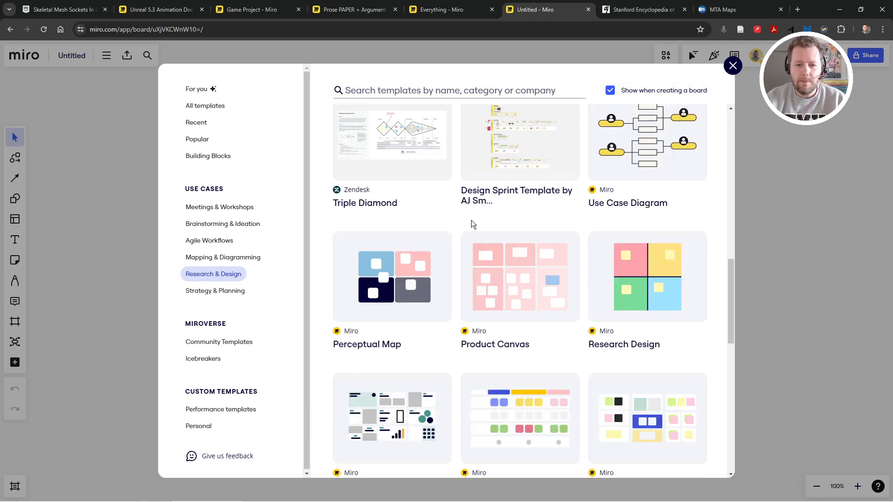
pyautogui.scroll(-10, 400, 247)
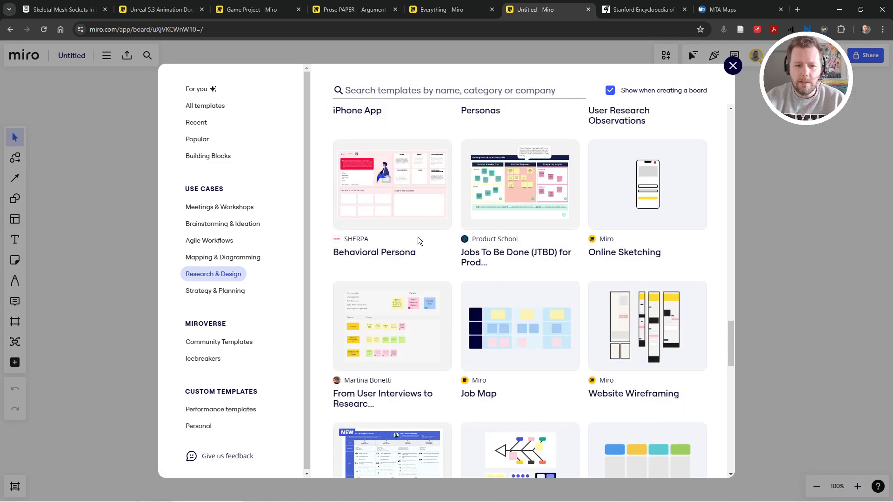
pyautogui.scroll(-10, 409, 261)
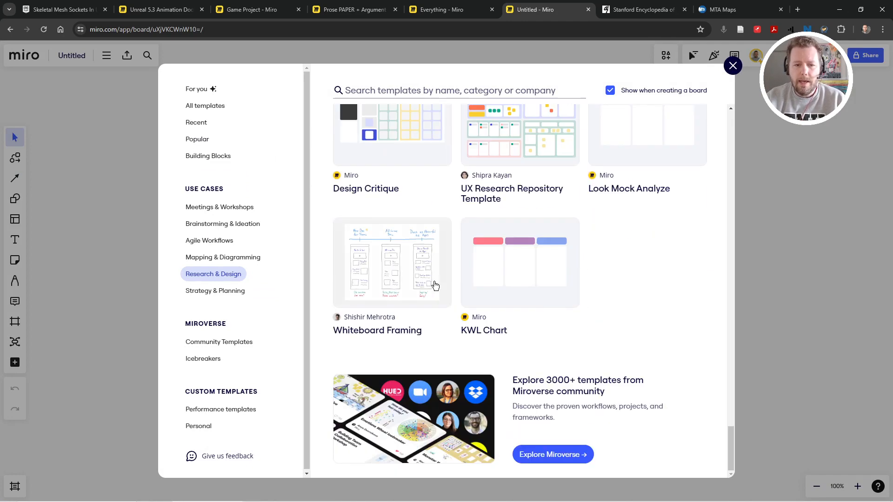
pyautogui.scroll(5, 514, 238)
pyautogui.scroll(5, 512, 236)
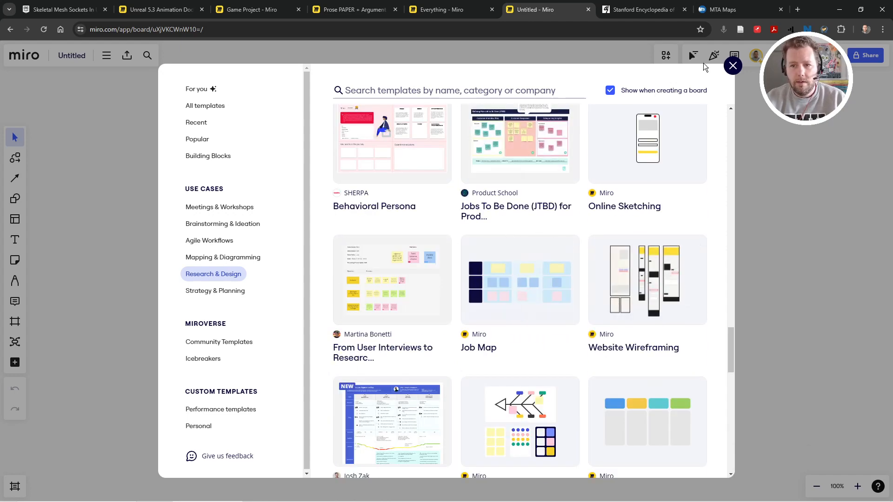
pyautogui.click(733, 66)
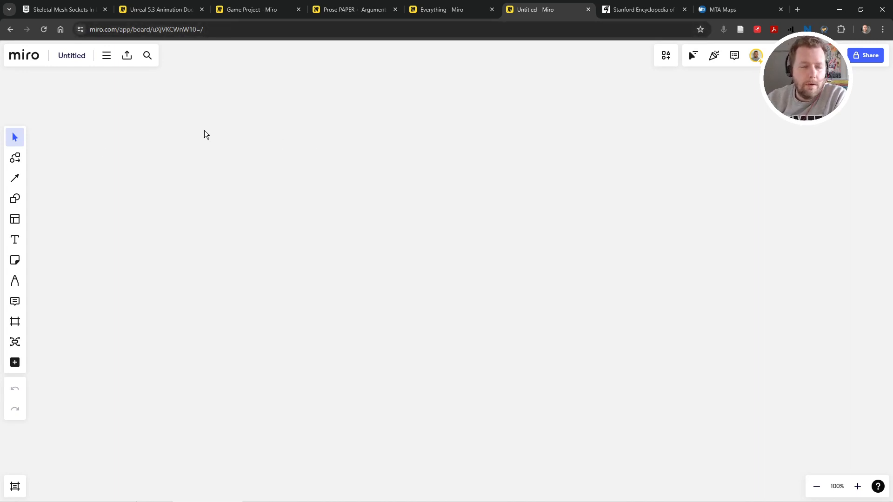
# Add a circle from the basic diagramming shapes to the middle of the empty board
pyautogui.click(17, 160)
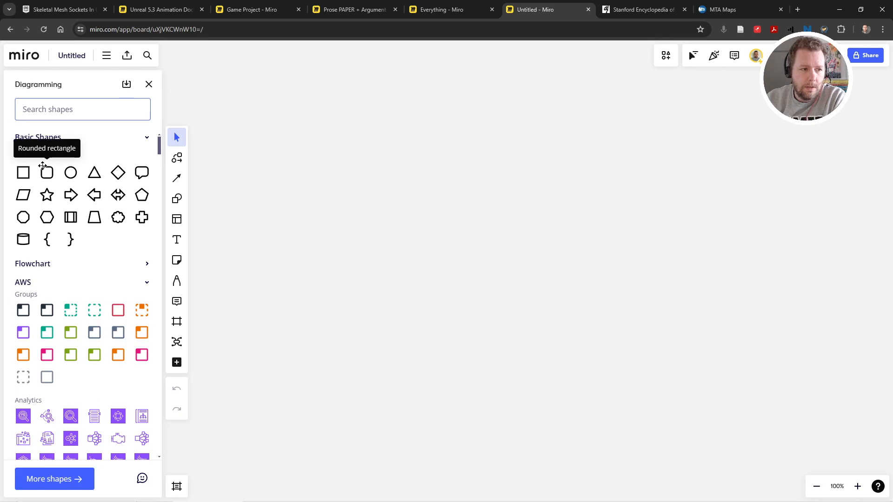
pyautogui.click(71, 175)
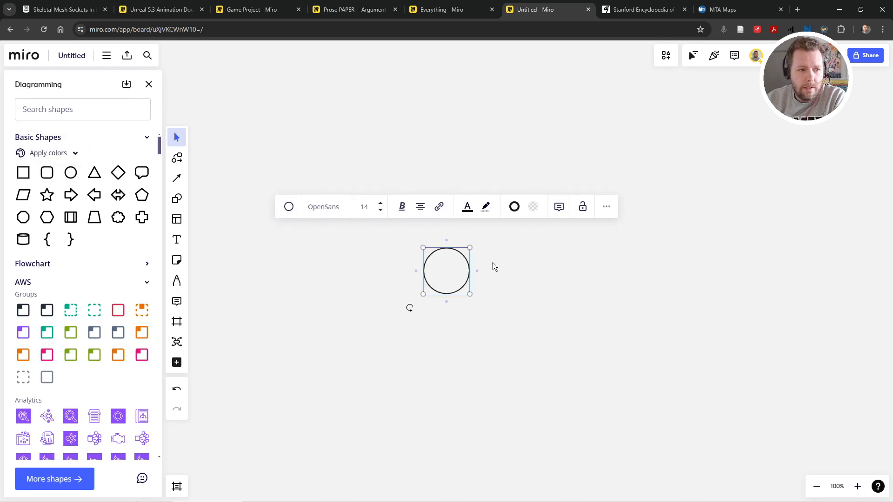
pyautogui.scroll(5, 458, 273)
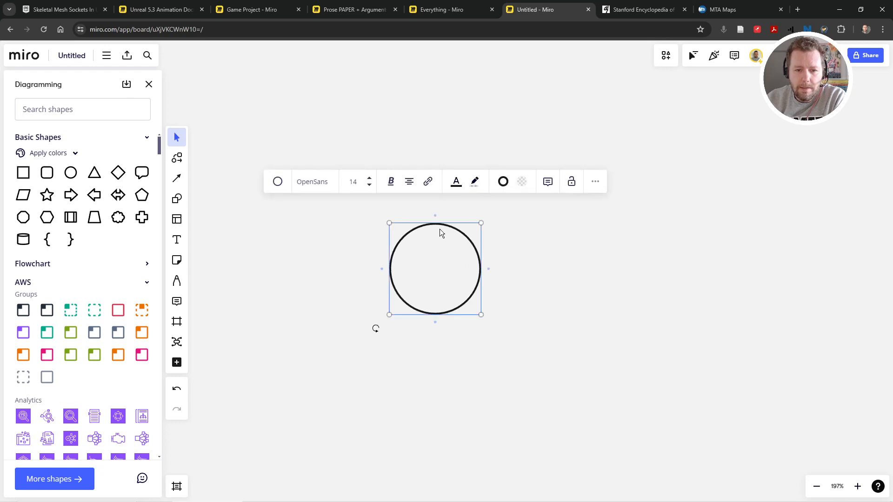
# Remove the circle's border and fill it with light green
pyautogui.click(504, 182)
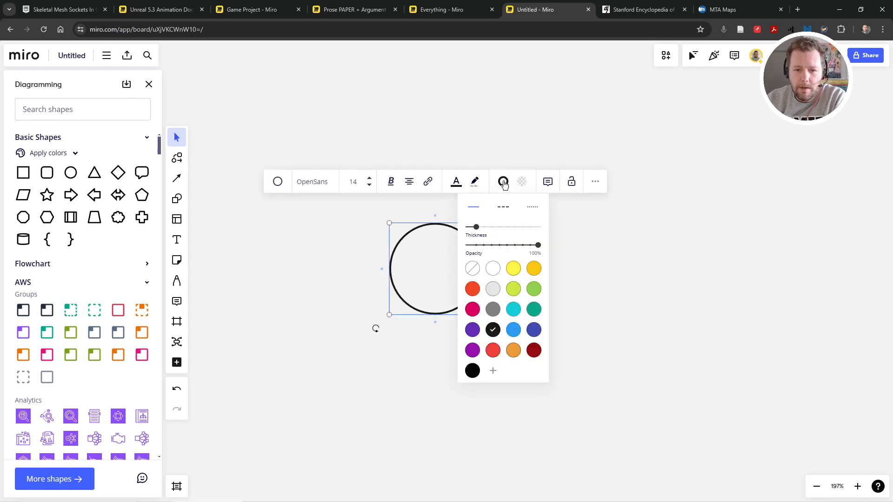
pyautogui.click(473, 272)
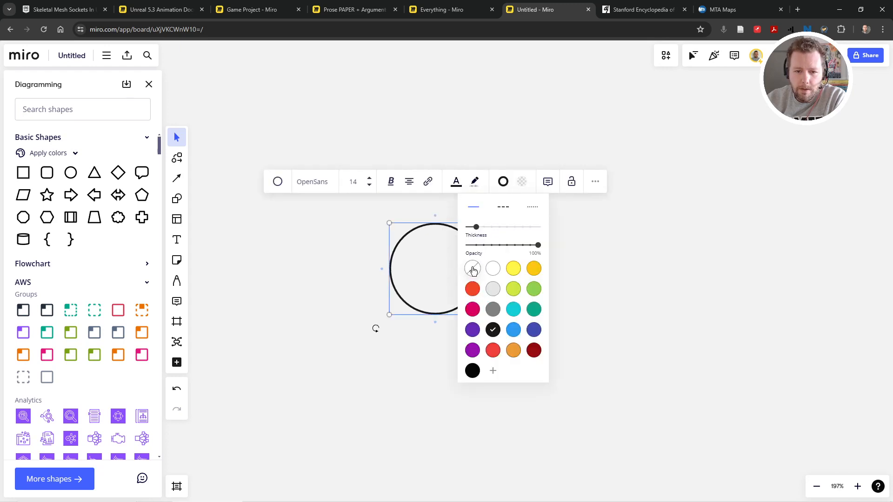
pyautogui.click(525, 185)
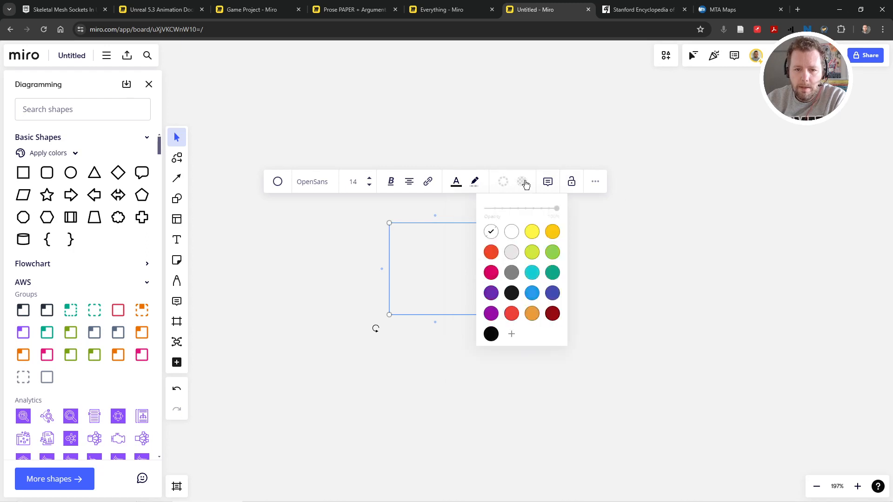
pyautogui.click(555, 255)
pyautogui.click(484, 264)
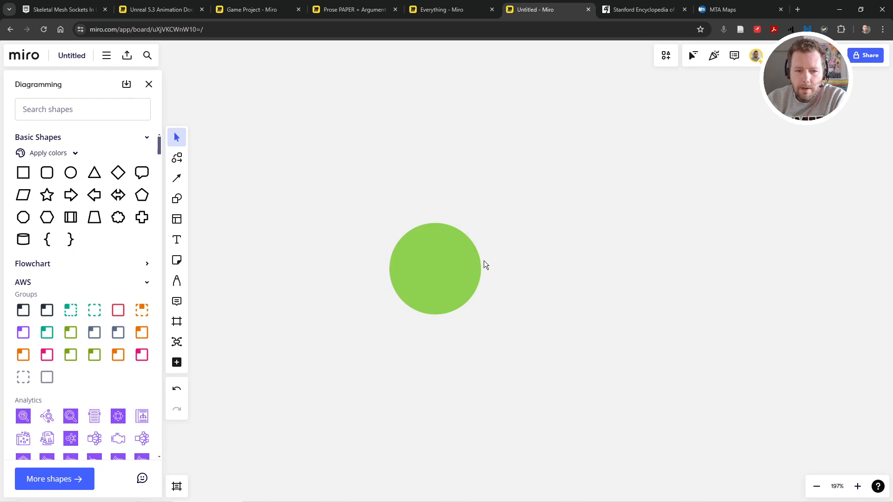
# Label the green circle "Tree" and format the text as bold at font size 24
pyautogui.doubleClick(450, 268)
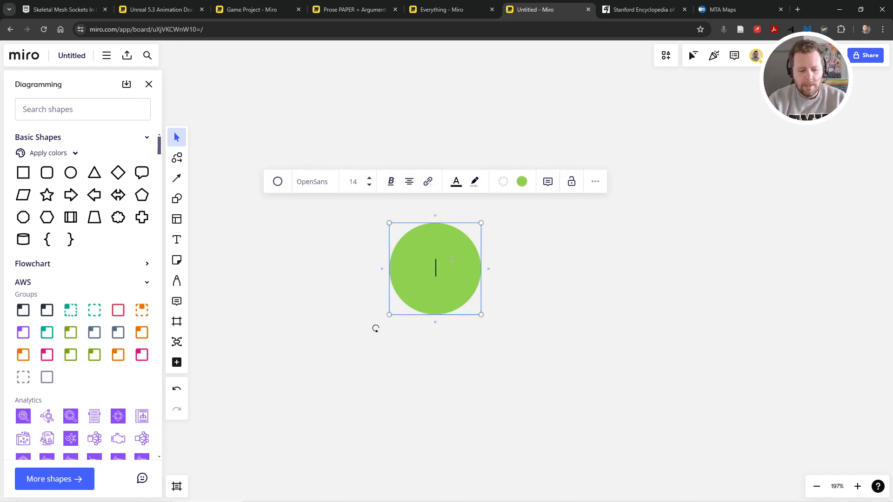
pyautogui.write('Tree')
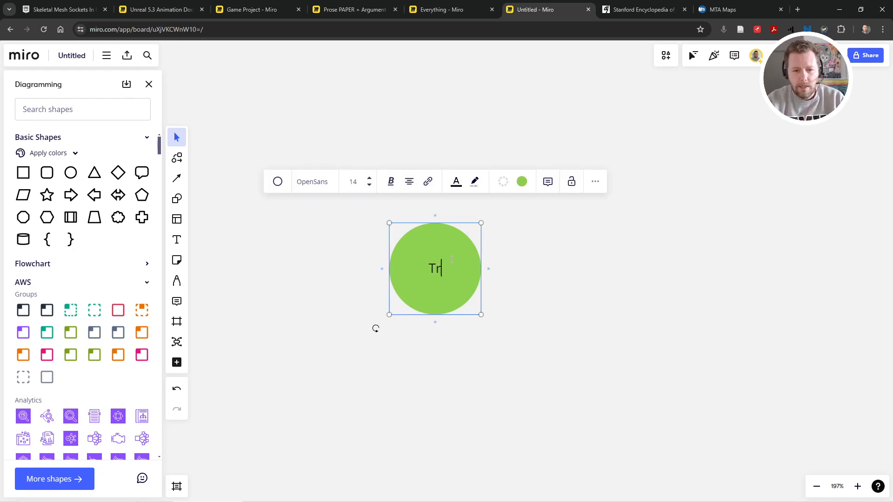
pyautogui.doubleClick(427, 265)
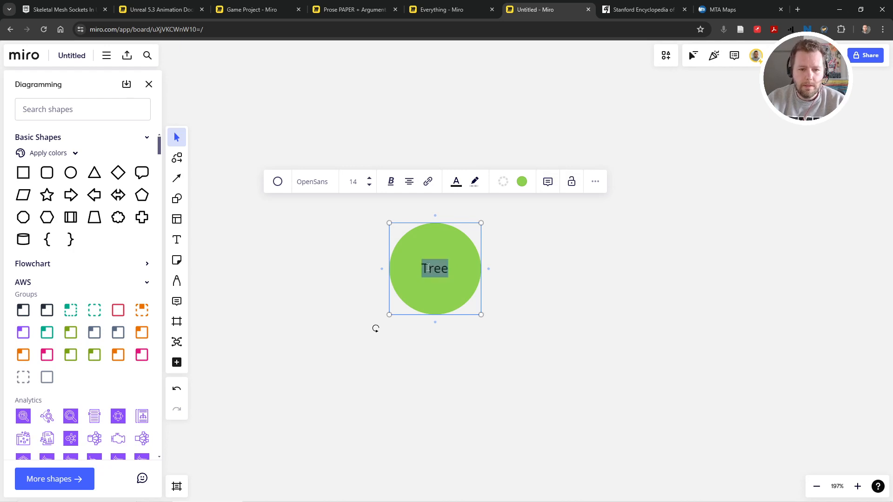
pyautogui.click(392, 183)
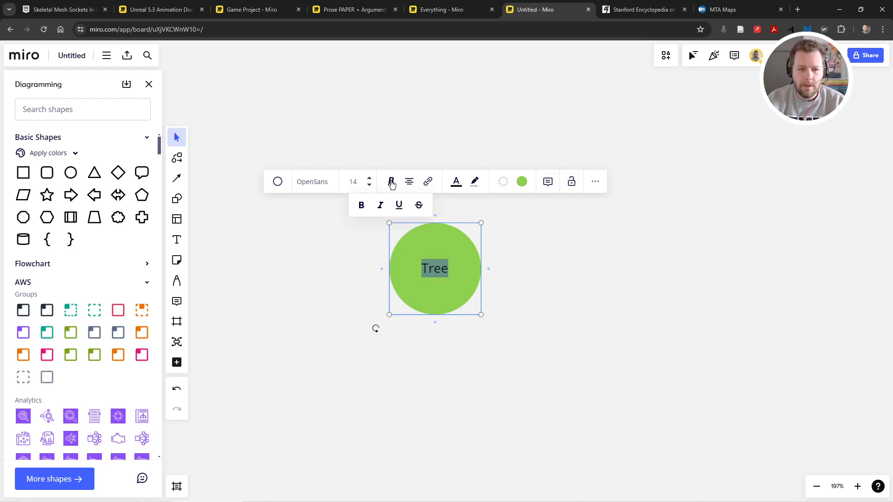
pyautogui.click(361, 206)
pyautogui.click(370, 179)
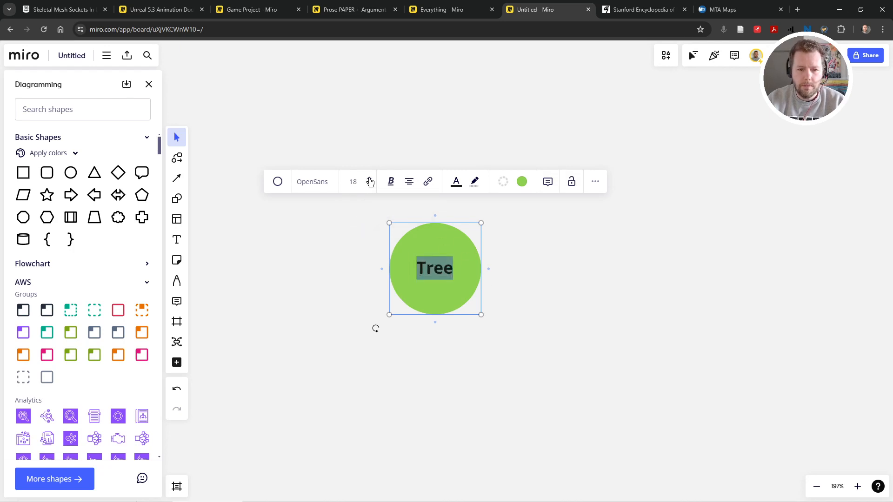
pyautogui.click(370, 180)
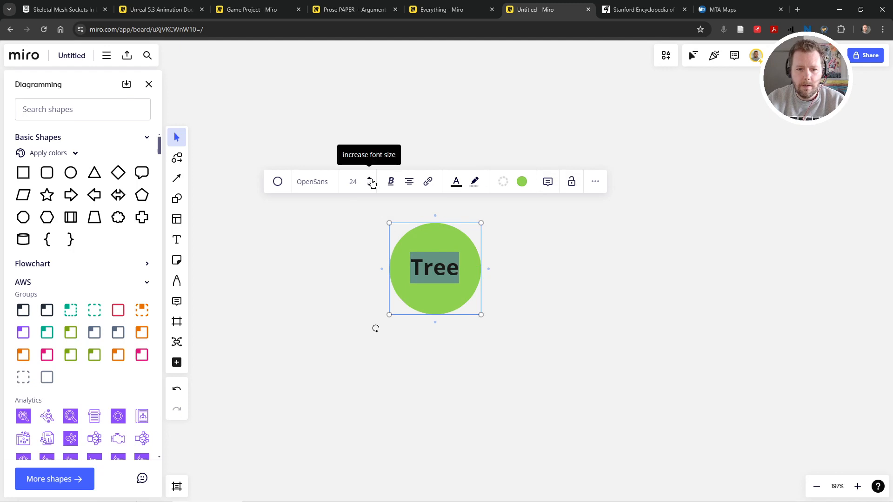
pyautogui.click(517, 274)
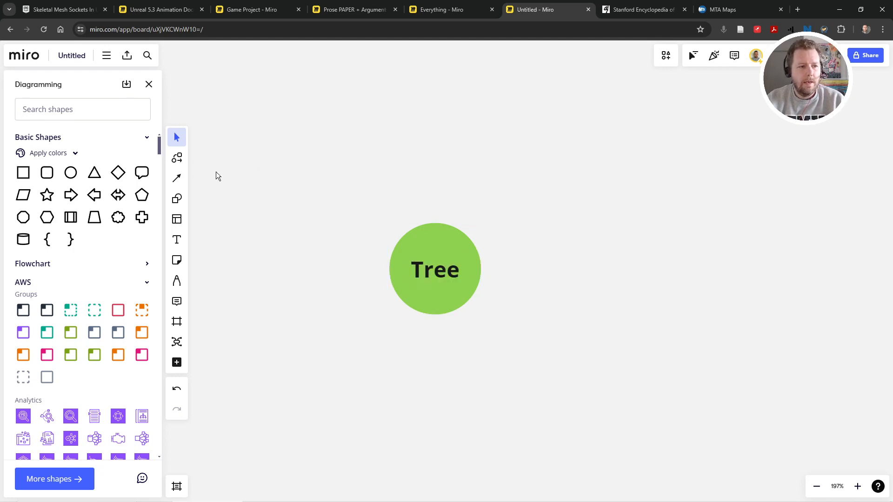
# Draw a square to the right of the Tree circle and fill it with blue
pyautogui.click(149, 84)
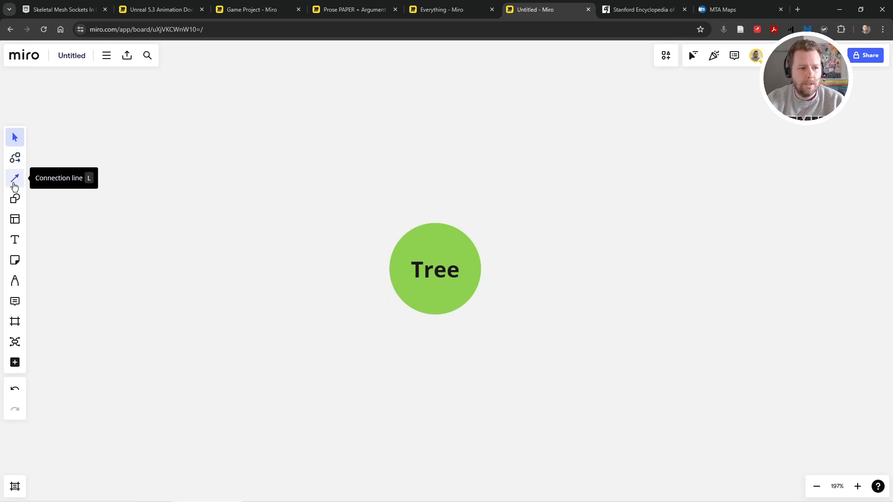
pyautogui.click(13, 200)
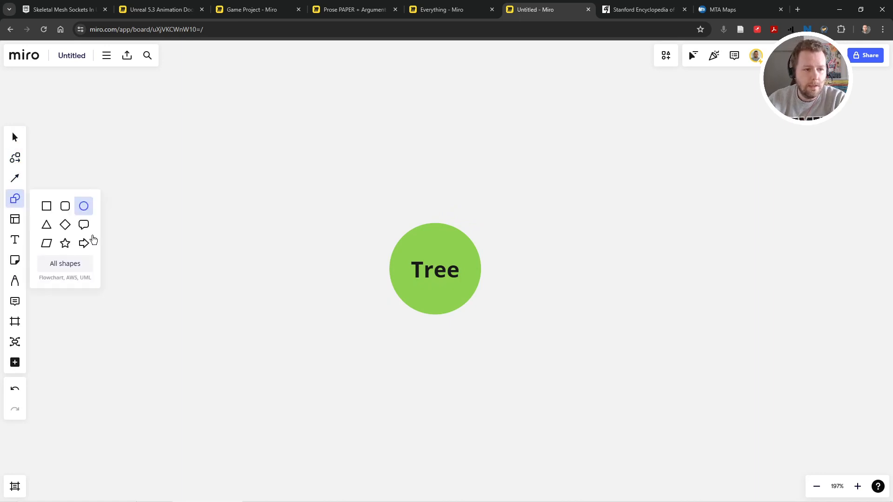
pyautogui.click(46, 206)
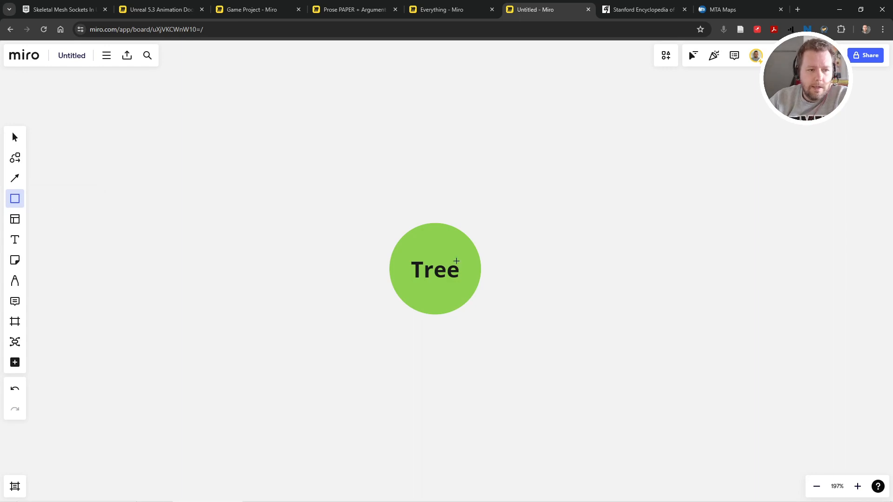
pyautogui.moveTo(513, 231); pyautogui.dragTo(599, 317)
pyautogui.click(642, 191)
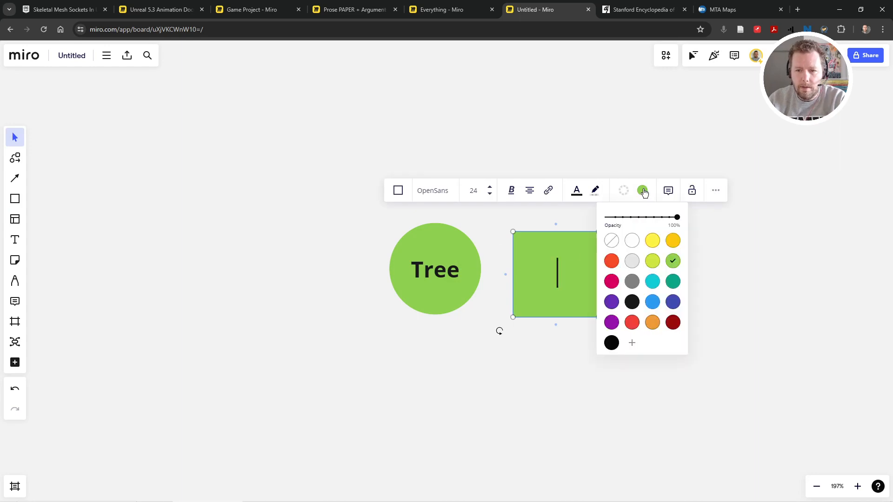
pyautogui.click(653, 300)
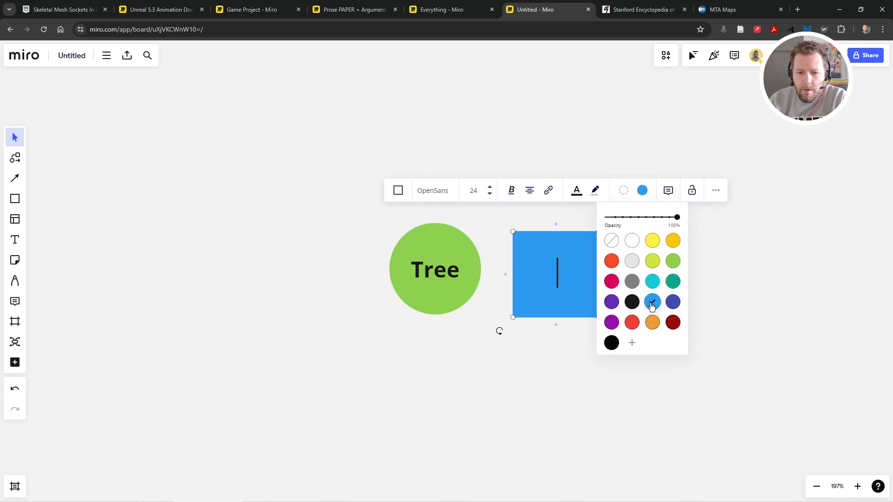
pyautogui.click(645, 133)
# Spread the Tree circle and the blue square further apart on the board
pyautogui.moveTo(566, 285); pyautogui.dragTo(597, 297)
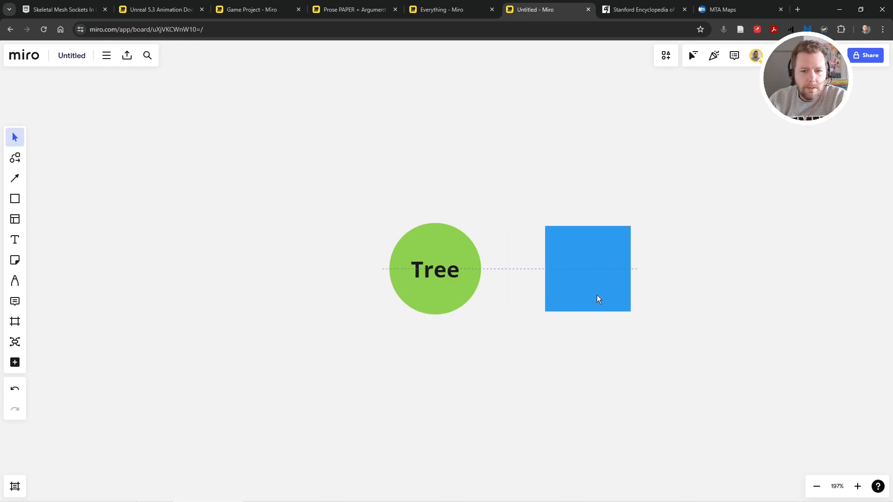
pyautogui.click(457, 288)
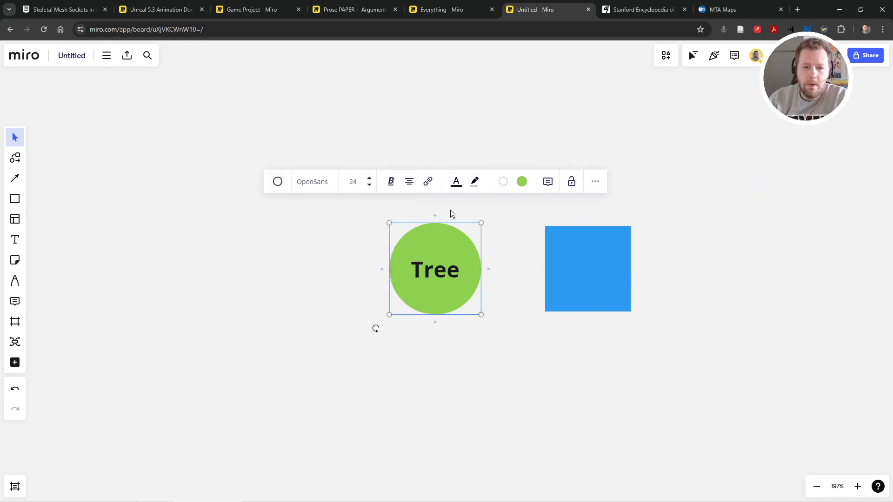
pyautogui.moveTo(394, 287); pyautogui.dragTo(301, 290)
pyautogui.click(464, 296)
pyautogui.moveTo(583, 294); pyautogui.dragTo(536, 285)
pyautogui.scroll(3, 437, 302)
# Connect the right side of the Tree circle to the blue square with an arrow and move the square lower
pyautogui.click(361, 279)
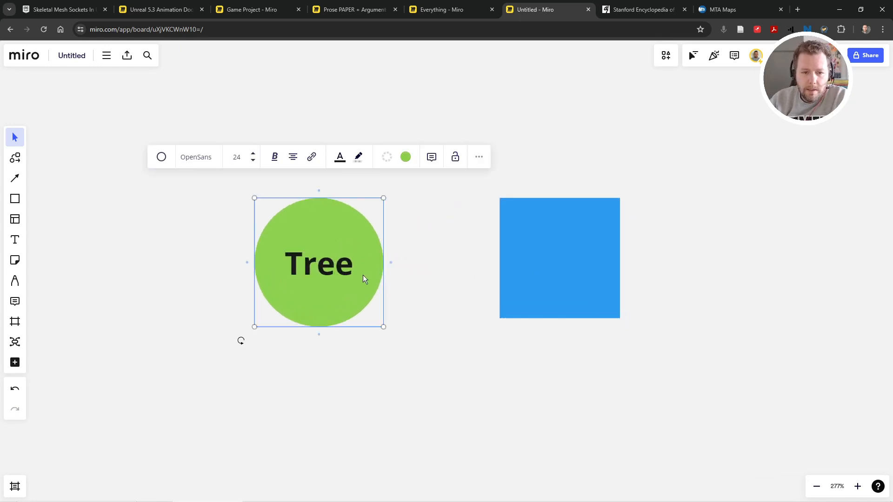
pyautogui.moveTo(391, 263); pyautogui.dragTo(498, 261)
pyautogui.moveTo(564, 276); pyautogui.dragTo(581, 314)
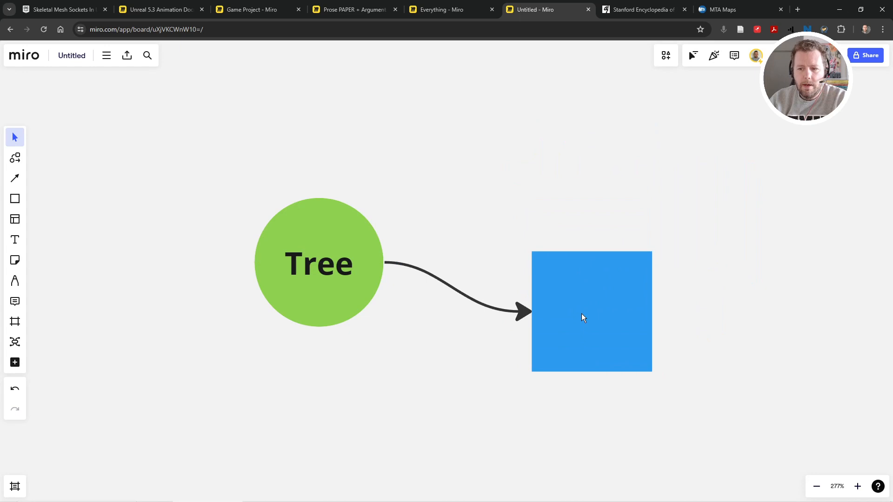
# Change the connector between the circle and the square to an elbowed line and move the square slightly lower
pyautogui.click(437, 278)
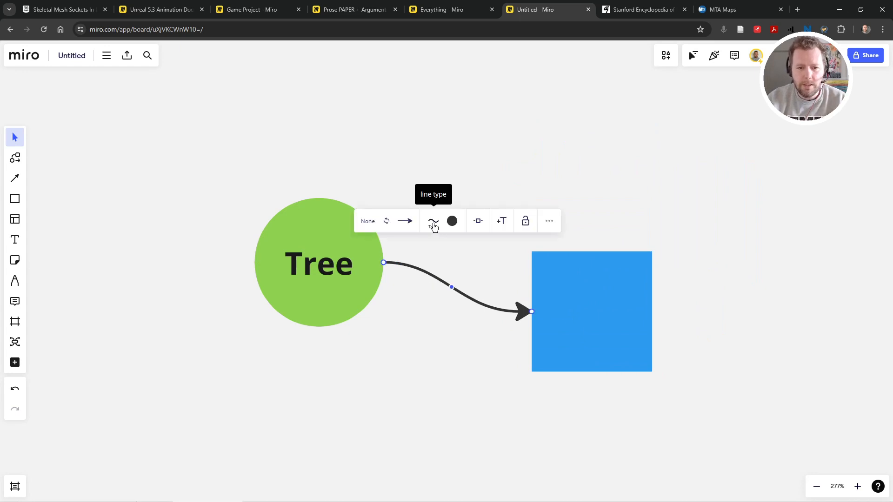
pyautogui.click(433, 227)
pyautogui.click(445, 277)
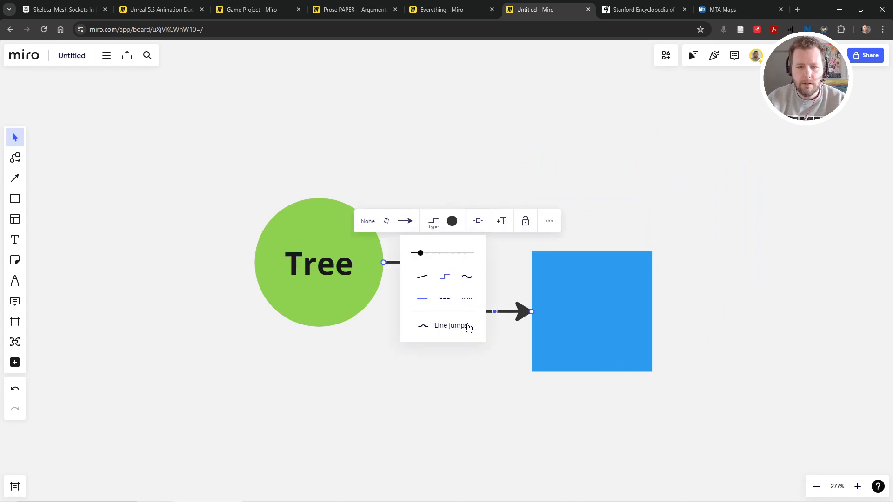
pyautogui.moveTo(579, 294); pyautogui.dragTo(581, 314)
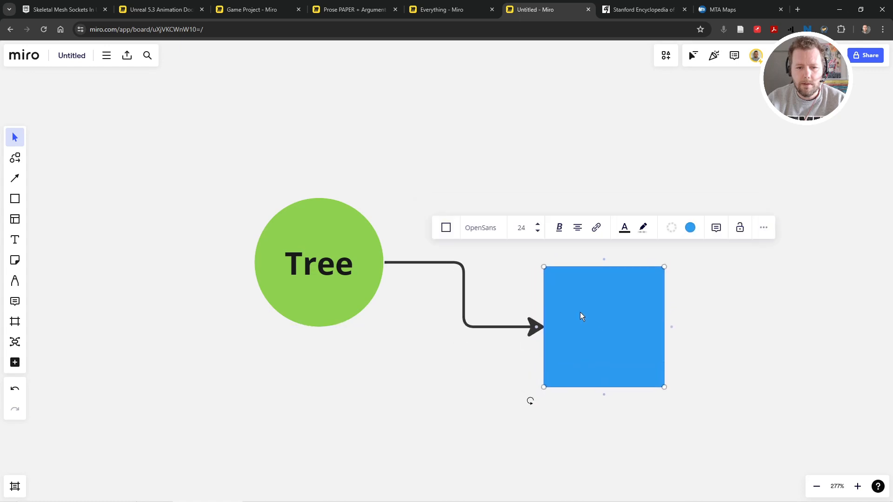
# Change the stroke style of the elbowed connector to dashed
pyautogui.click(426, 263)
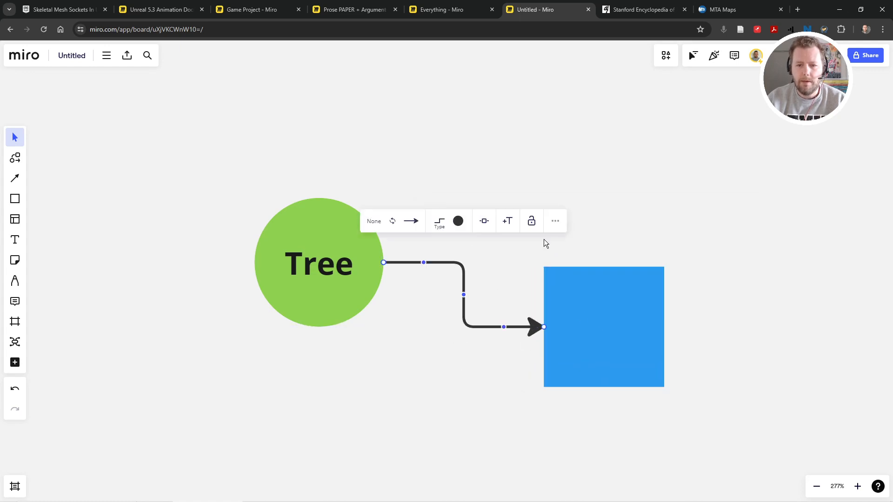
pyautogui.click(441, 223)
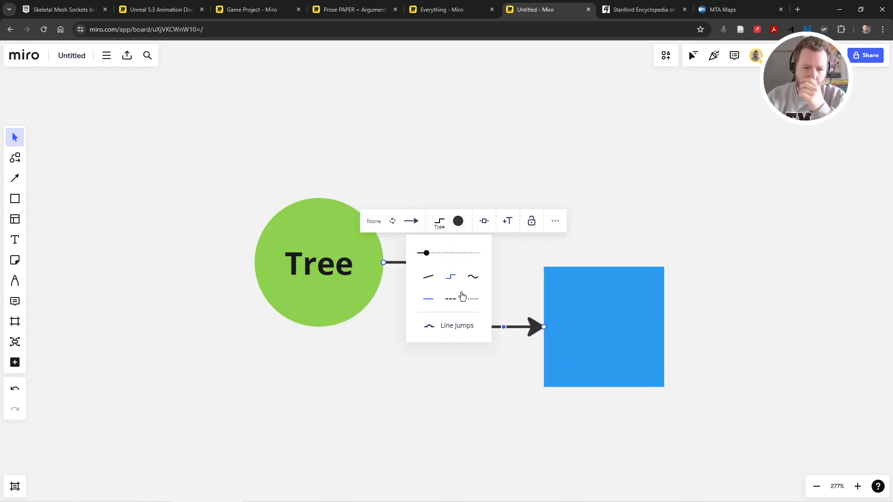
pyautogui.click(449, 303)
pyautogui.click(530, 292)
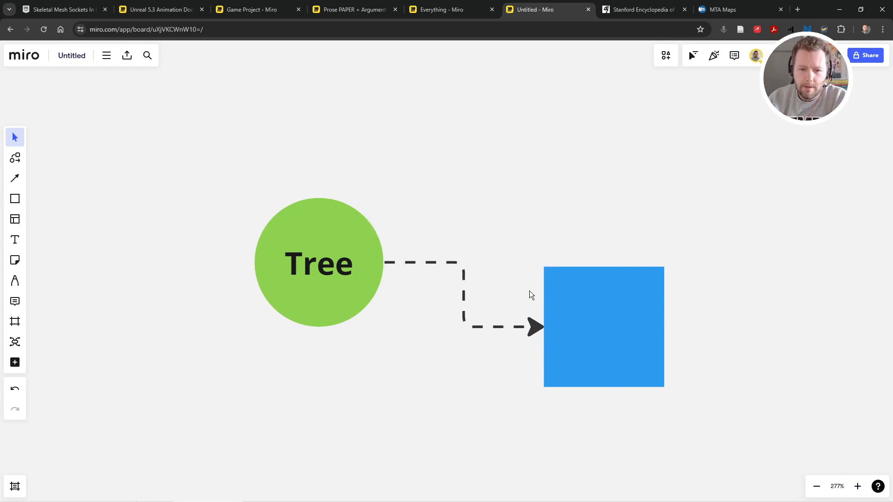
# Restyle the connector as a thicker, solid, curved line
pyautogui.click(465, 281)
pyautogui.click(439, 223)
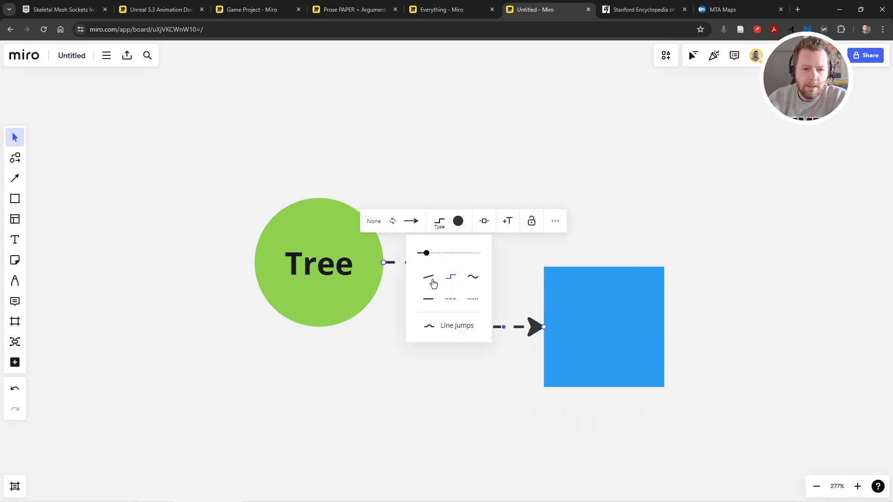
pyautogui.click(472, 278)
pyautogui.moveTo(427, 254)
pyautogui.mouseDown()
pyautogui.moveTo(466, 254)
pyautogui.moveTo(440, 258)
pyautogui.mouseUp()
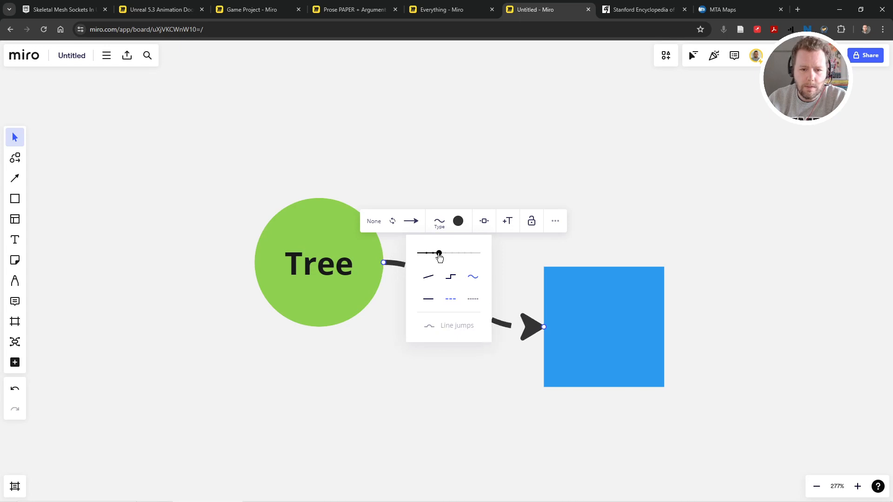
pyautogui.click(430, 306)
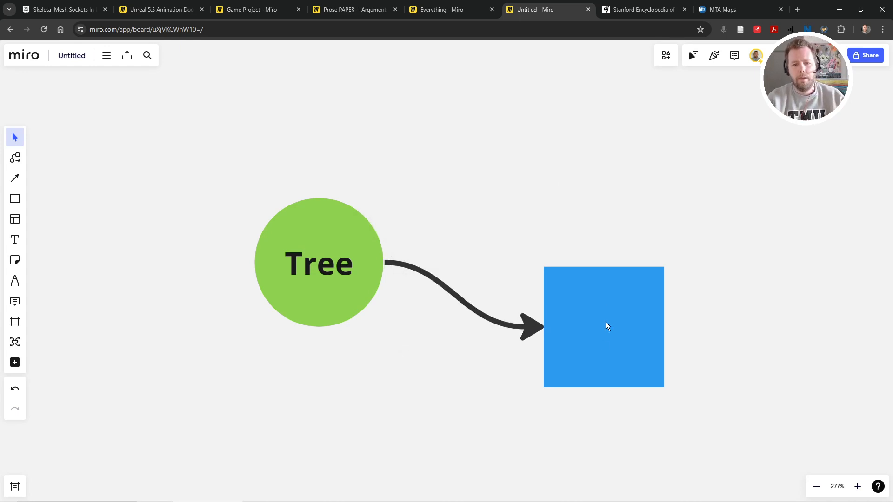
# Reposition the blue square and the Tree circle so they sit nearly level with each other
pyautogui.moveTo(605, 322); pyautogui.dragTo(600, 266)
pyautogui.click(372, 239)
pyautogui.moveTo(361, 261); pyautogui.dragTo(337, 270)
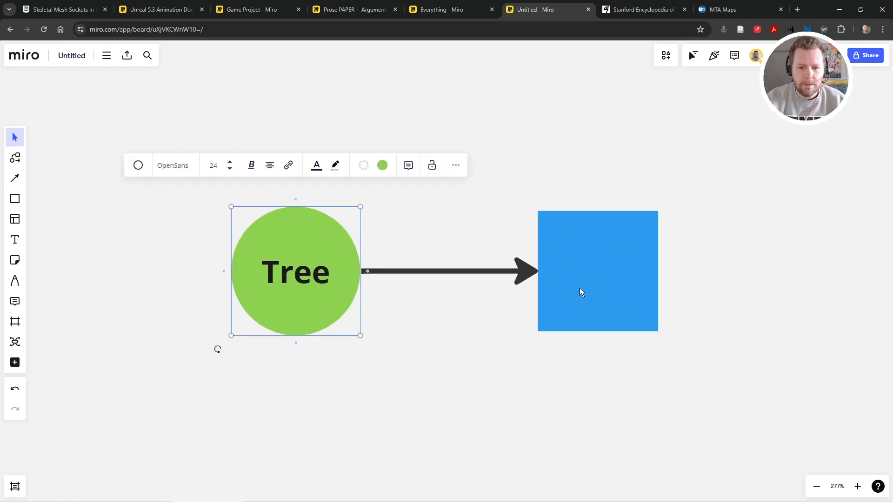
pyautogui.click(598, 297)
pyautogui.moveTo(598, 297); pyautogui.dragTo(590, 294)
# Label the blue square "Cat" and make the text bold
pyautogui.doubleClick(587, 268)
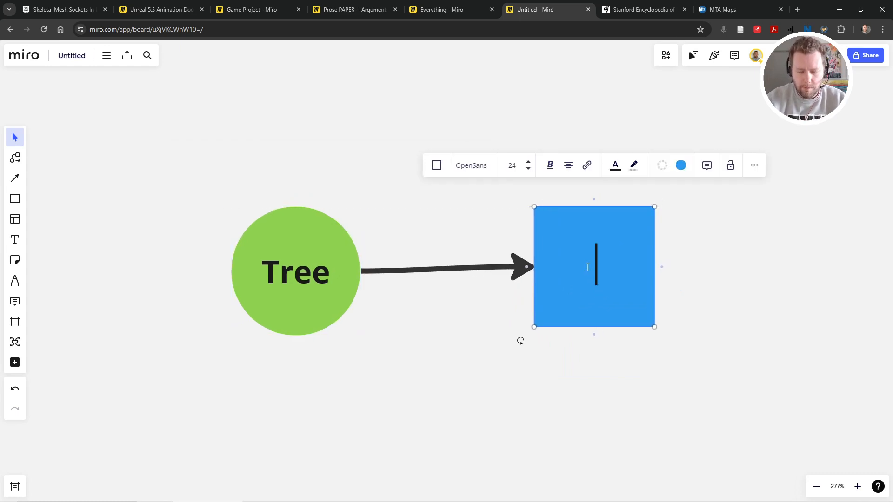
pyautogui.write('Cat')
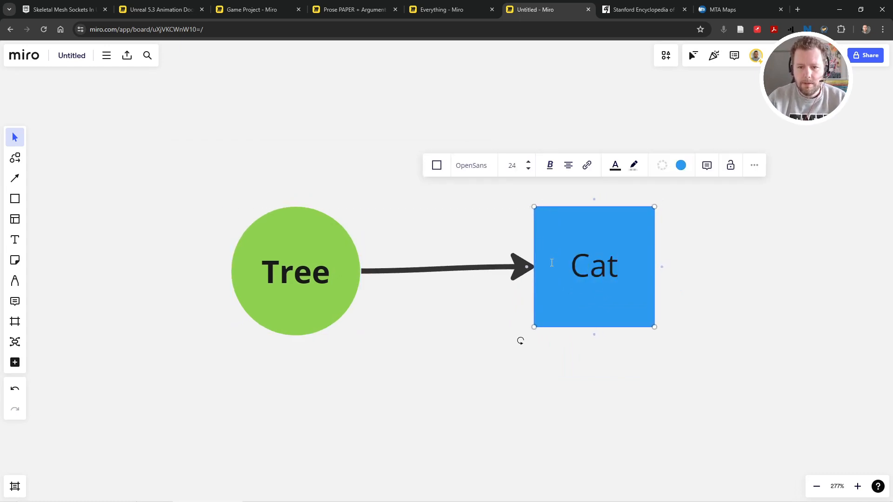
pyautogui.doubleClick(613, 252)
pyautogui.click(549, 165)
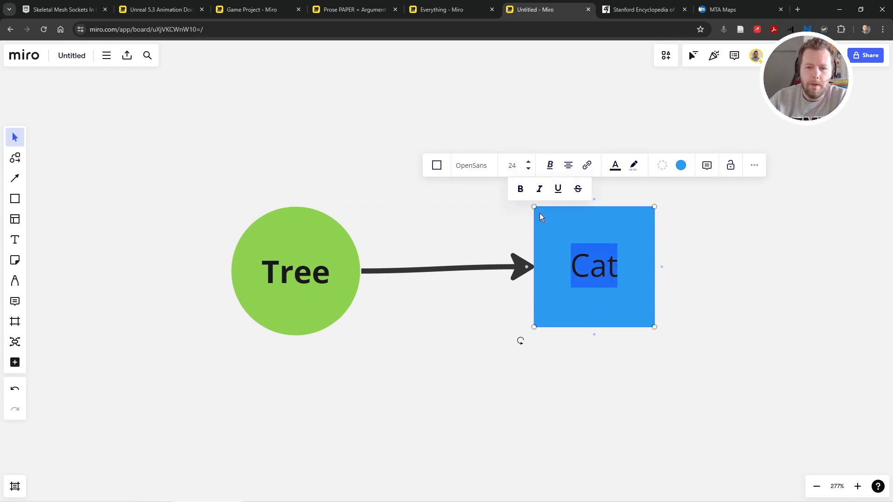
pyautogui.click(520, 189)
pyautogui.click(386, 168)
pyautogui.scroll(-2, 538, 304)
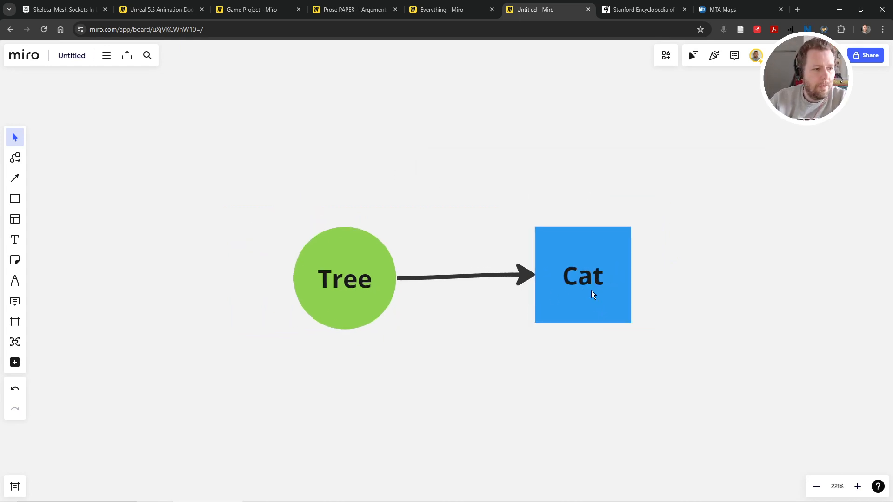
# Move the Cat square closer to the Tree circle and view the square's available actions without choosing one
pyautogui.moveTo(591, 291); pyautogui.dragTo(521, 310)
pyautogui.click(517, 259)
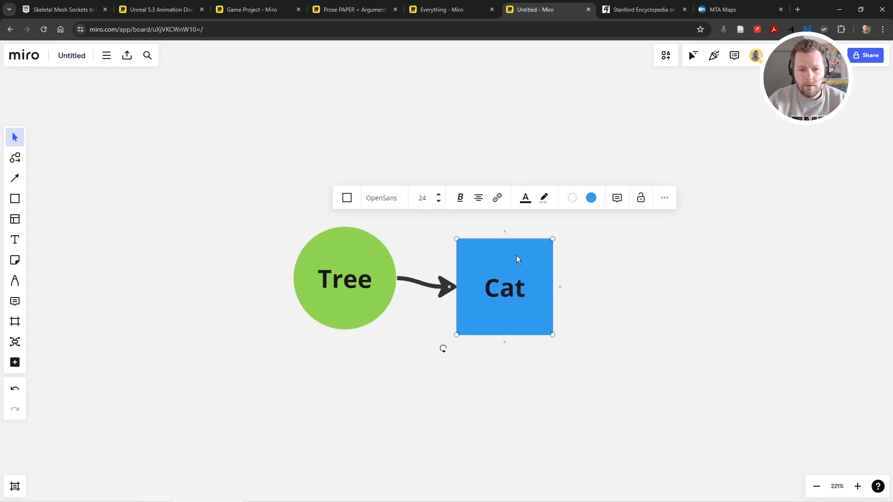
pyautogui.rightClick(517, 259)
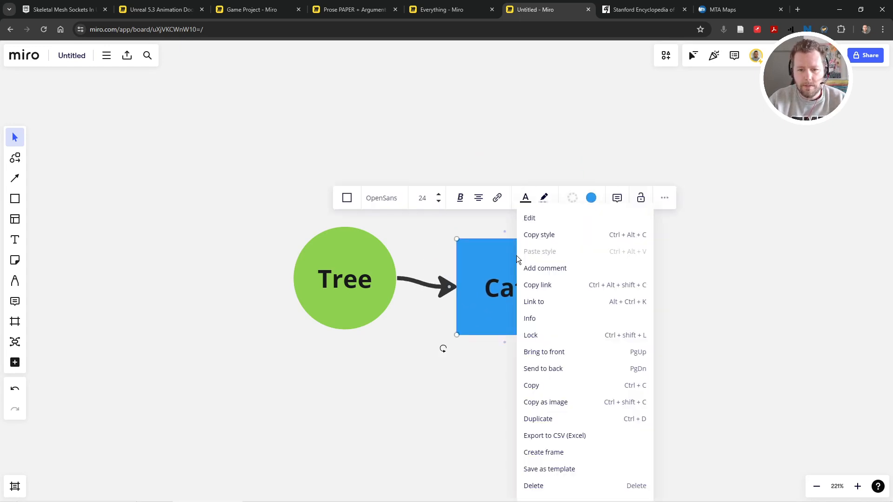
pyautogui.click(491, 254)
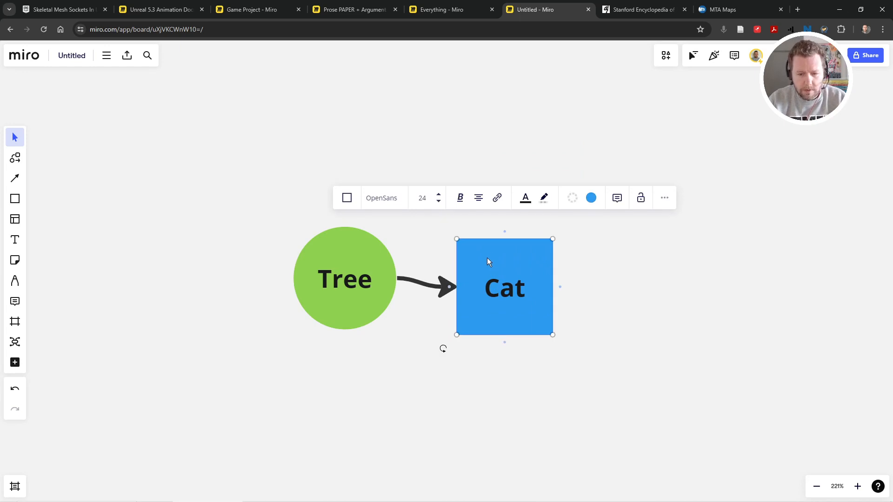
# Duplicate the Cat square twice, with one copy to its right and another above that copy
pyautogui.moveTo(487, 258); pyautogui.dragTo(523, 143)
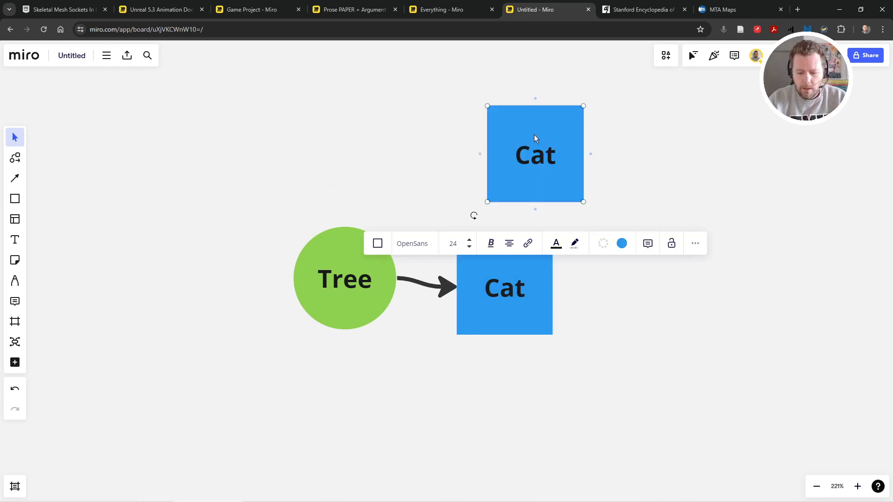
pyautogui.hotkey('ctrl', 'z')
pyautogui.hotkey('ctrl', 'd')
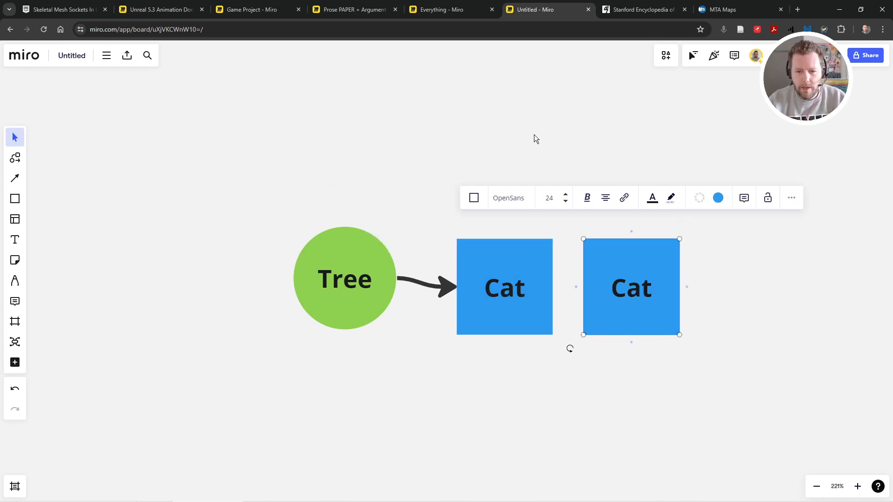
pyautogui.hotkey('ctrl', 'd')
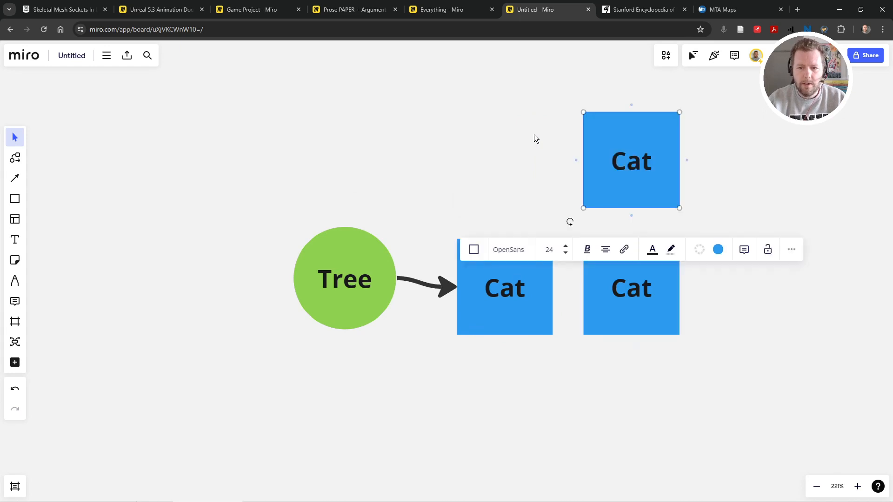
pyautogui.write('l')
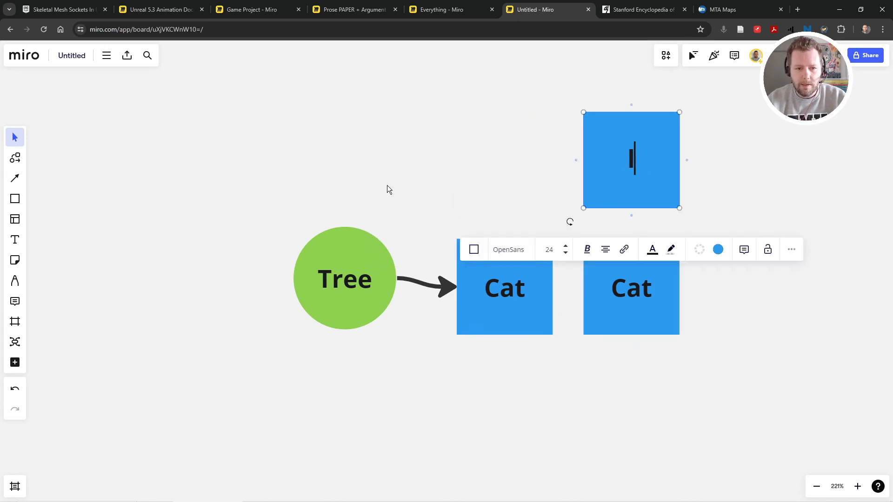
pyautogui.click(391, 186)
pyautogui.hotkey('ctrl', 'z')
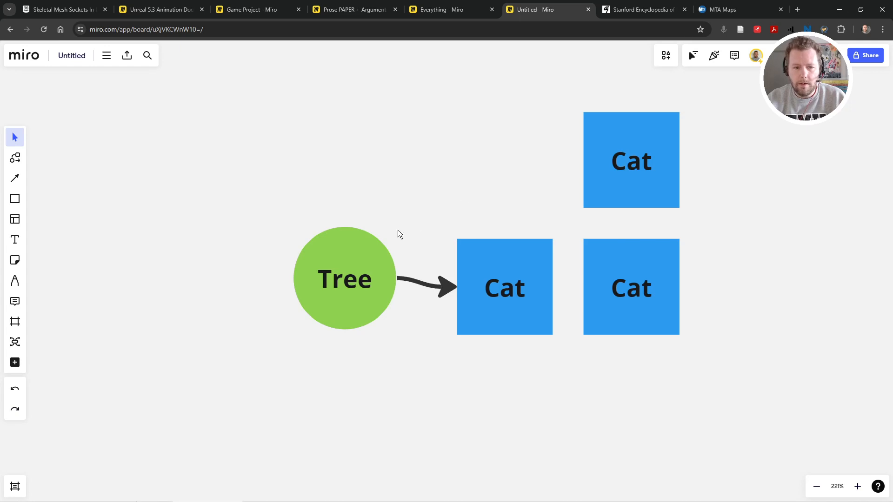
# Draw connection arrows from the top of the Tree circle to the upper Cat square and to the top of the nearest Cat square
pyautogui.press('l')
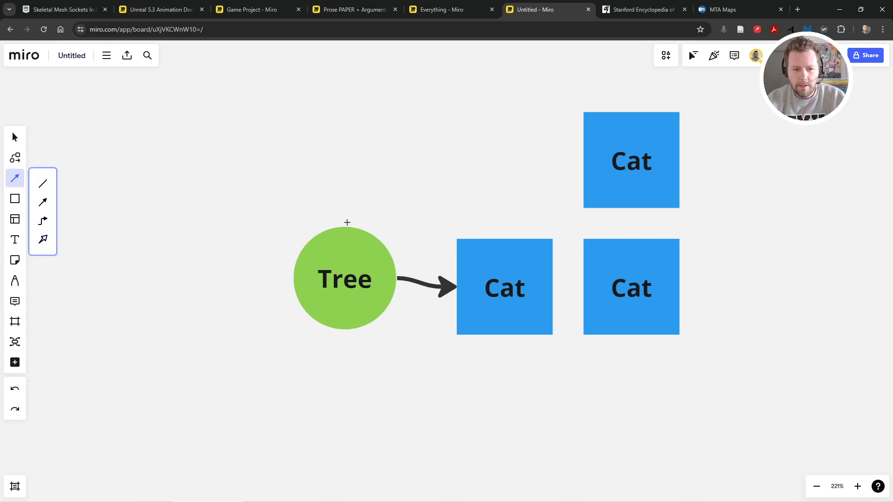
pyautogui.moveTo(347, 223); pyautogui.dragTo(584, 160)
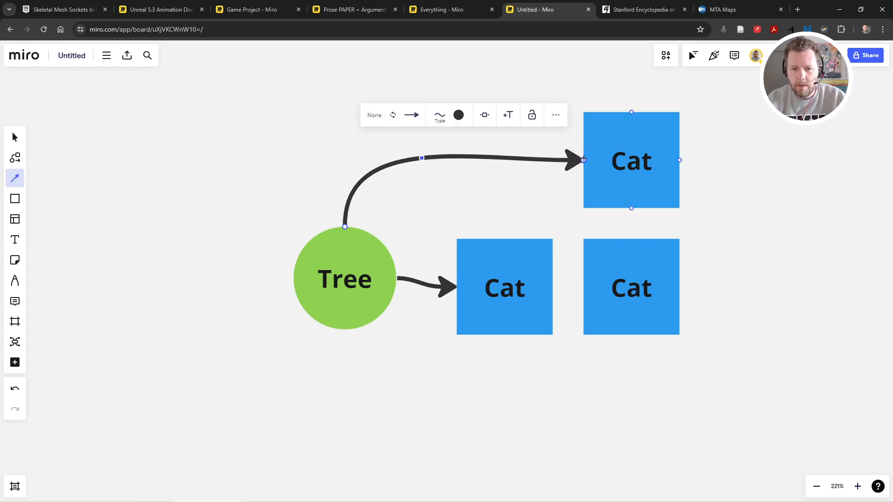
pyautogui.press('l')
pyautogui.moveTo(346, 226); pyautogui.dragTo(505, 239)
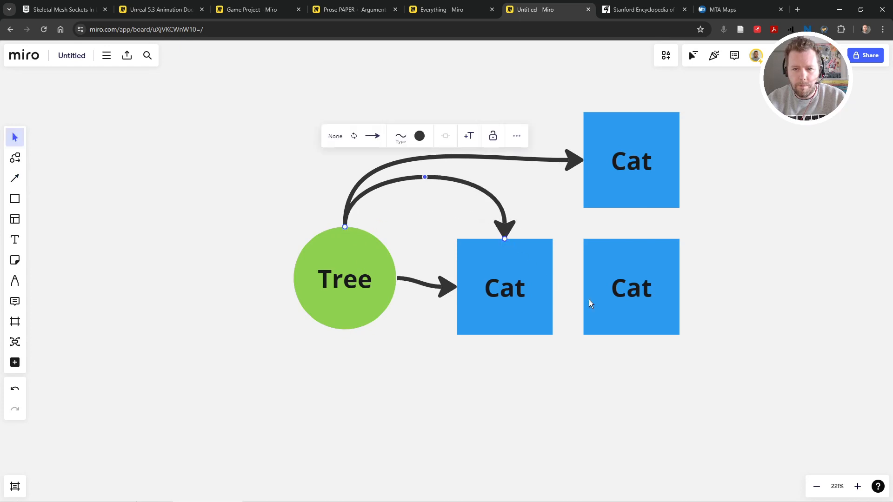
# Move the upper Cat square closer to the Tree circle
pyautogui.click(710, 166)
pyautogui.moveTo(661, 183); pyautogui.dragTo(619, 152)
pyautogui.scroll(-3, 494, 267)
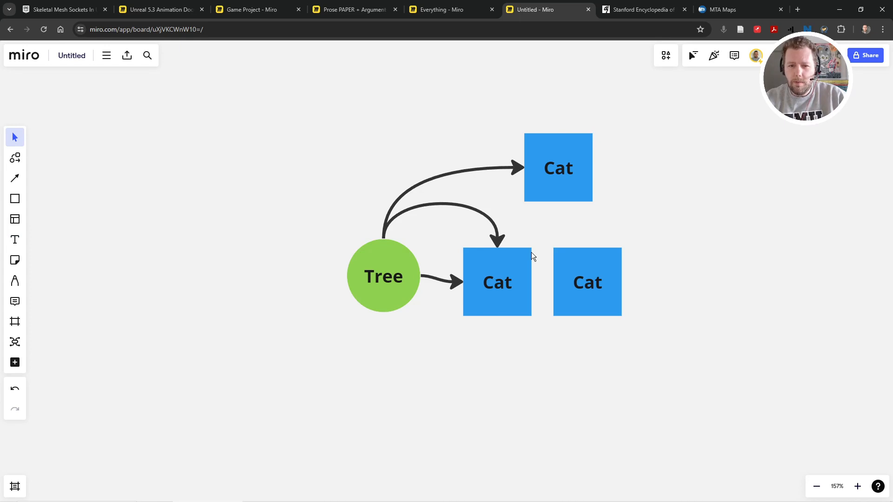
pyautogui.scroll(5, 591, 218)
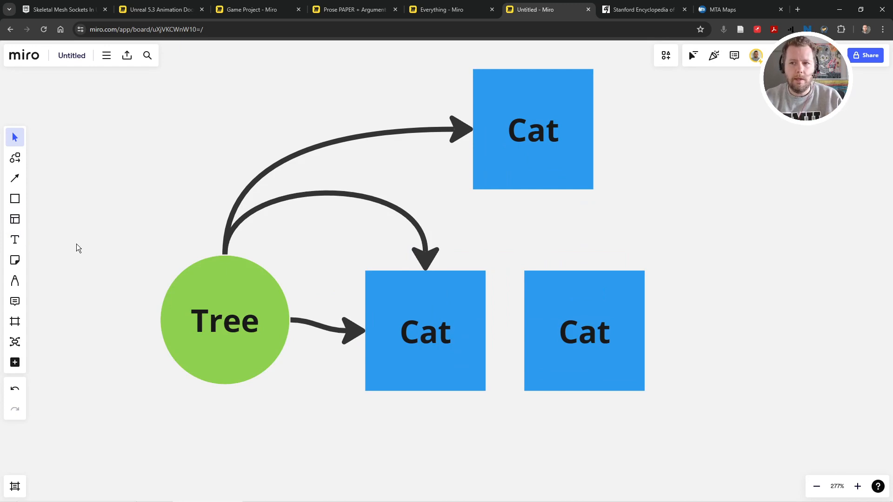
pyautogui.scroll(-5, 247, 176)
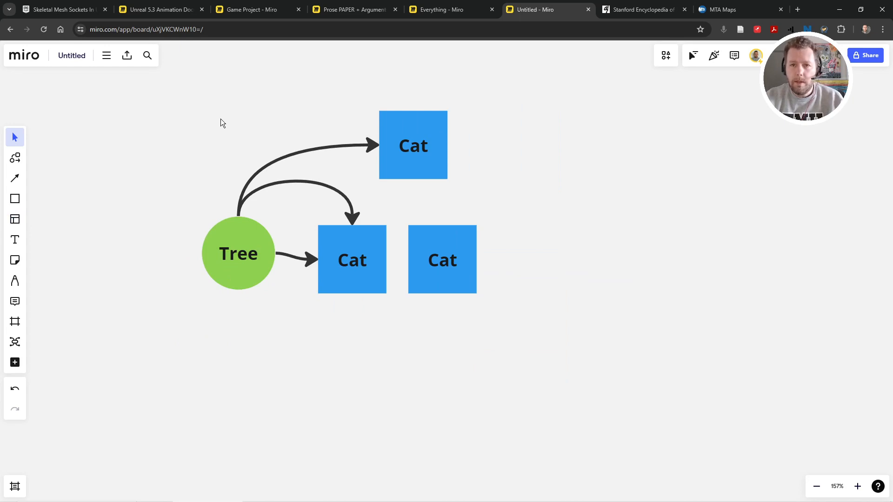
pyautogui.scroll(-8, 335, 255)
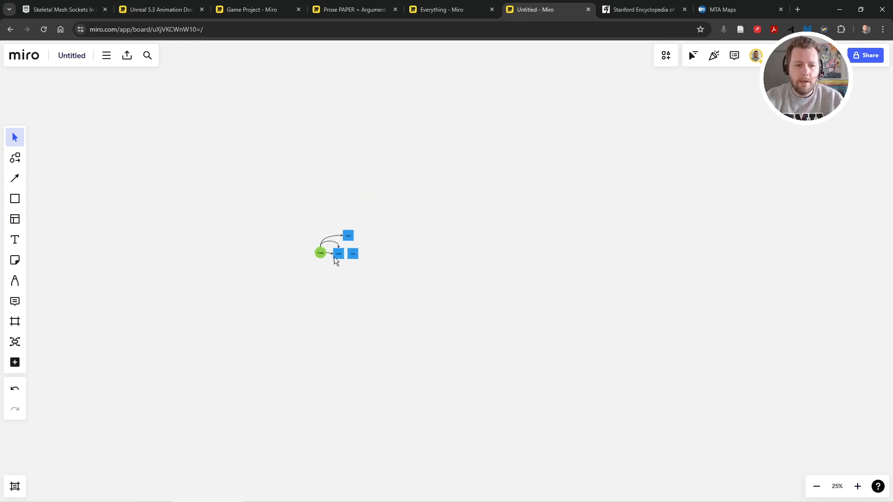
pyautogui.hotkey('shift', '1')
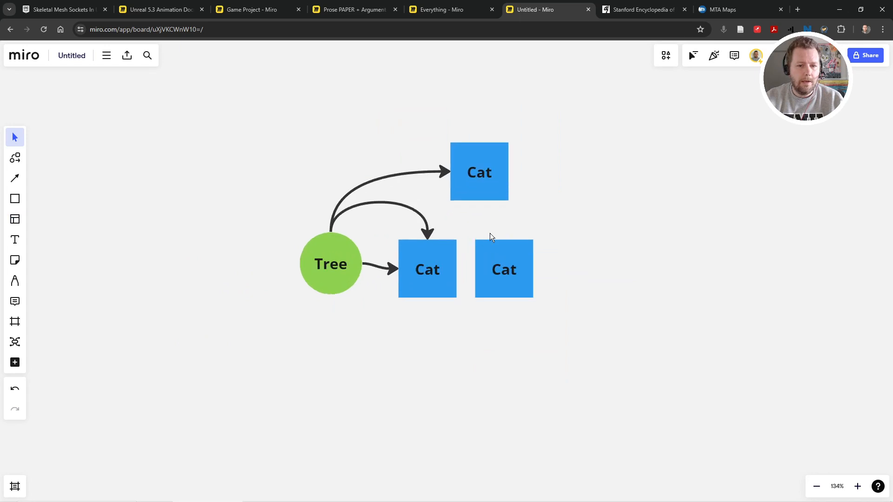
pyautogui.hscroll(3, 581, 210)
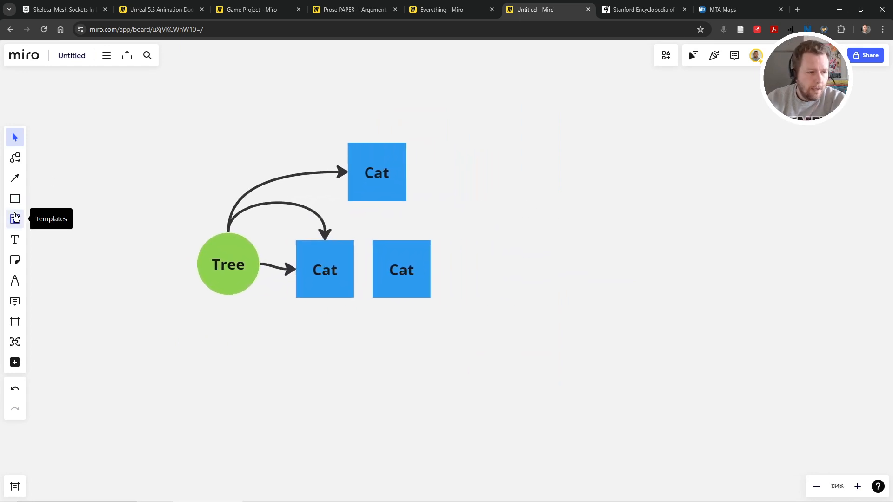
# Add the Customer Touchpoint Map template from the Research & Design category to the board and deselect its objects
pyautogui.click(15, 219)
pyautogui.moveTo(392, 241)
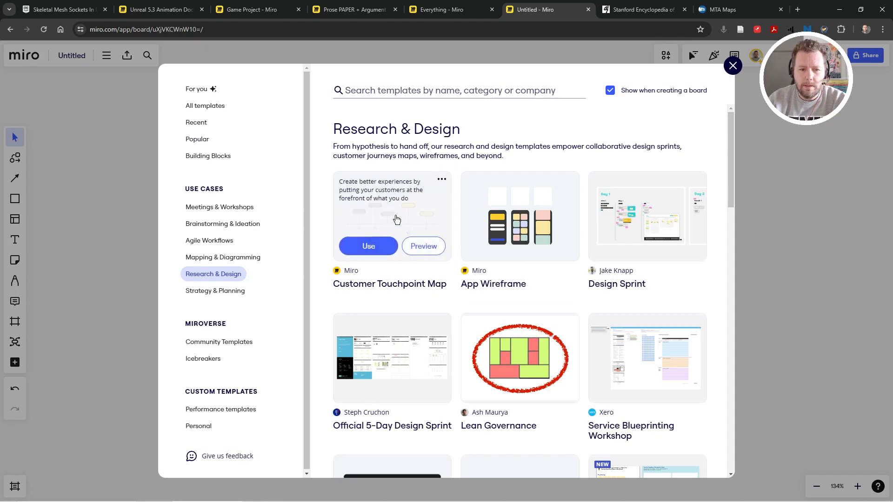
pyautogui.click(369, 246)
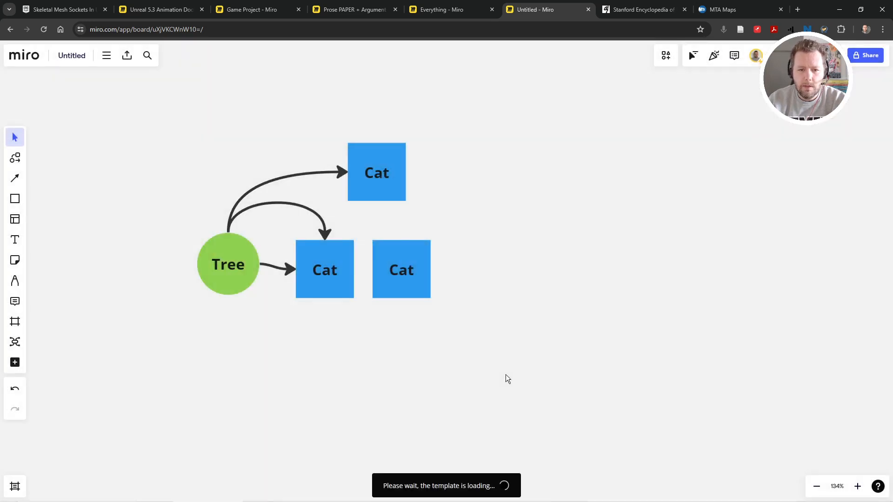
pyautogui.scroll(-4, 461, 305)
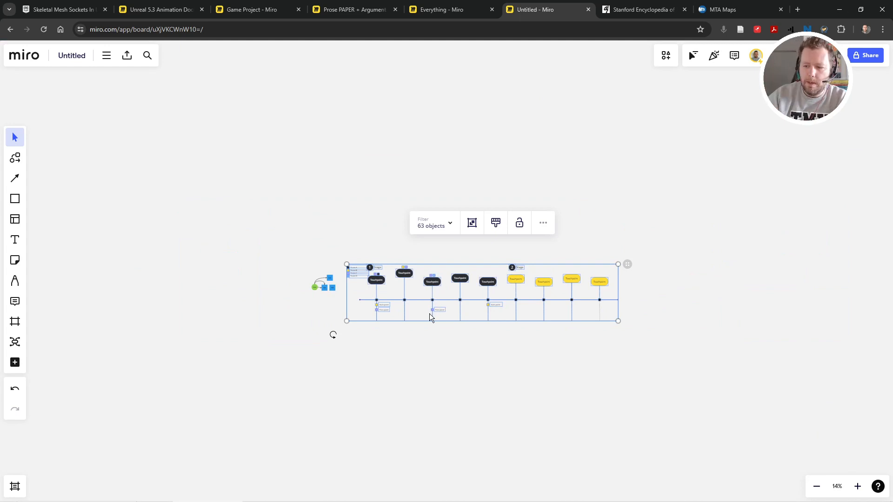
pyautogui.scroll(4, 444, 305)
pyautogui.click(484, 353)
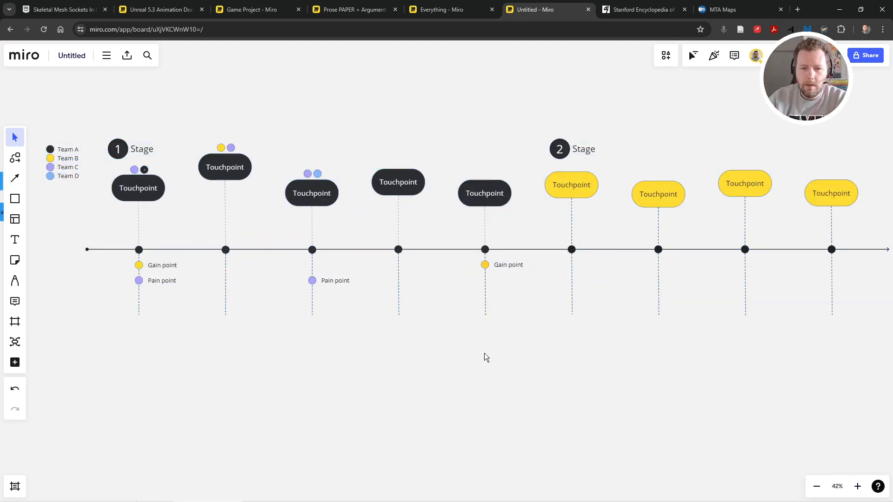
pyautogui.moveTo(484, 353); pyautogui.dragTo(591, 378)
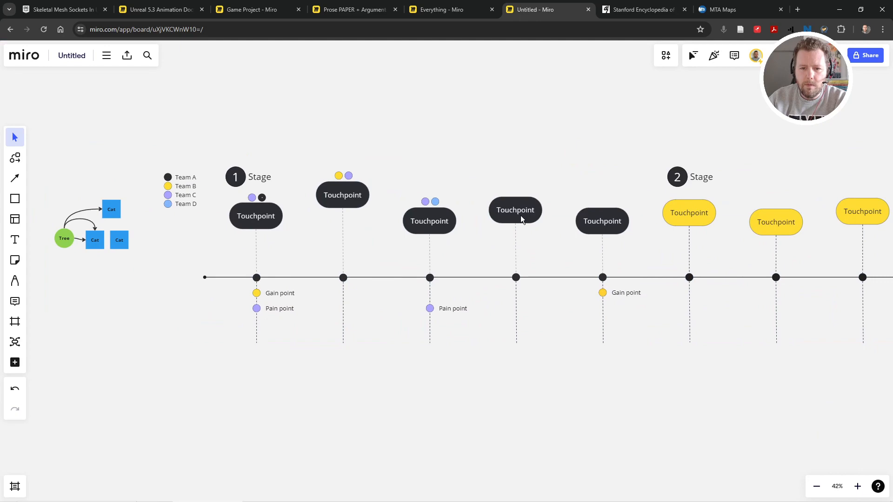
# Move the fourth black Touchpoint bubble higher above its point on the timeline
pyautogui.moveTo(520, 216); pyautogui.dragTo(524, 174)
pyautogui.scroll(-2, 423, 230)
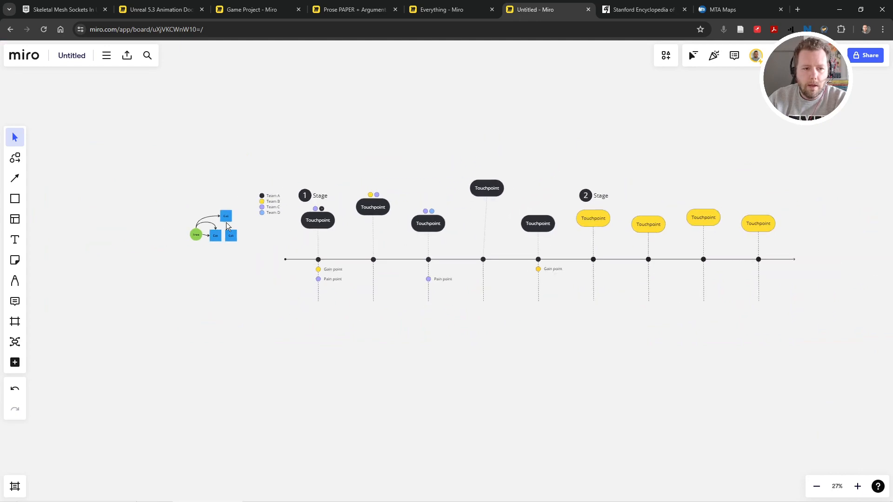
pyautogui.scroll(7, 190, 257)
pyautogui.scroll(-7, 194, 207)
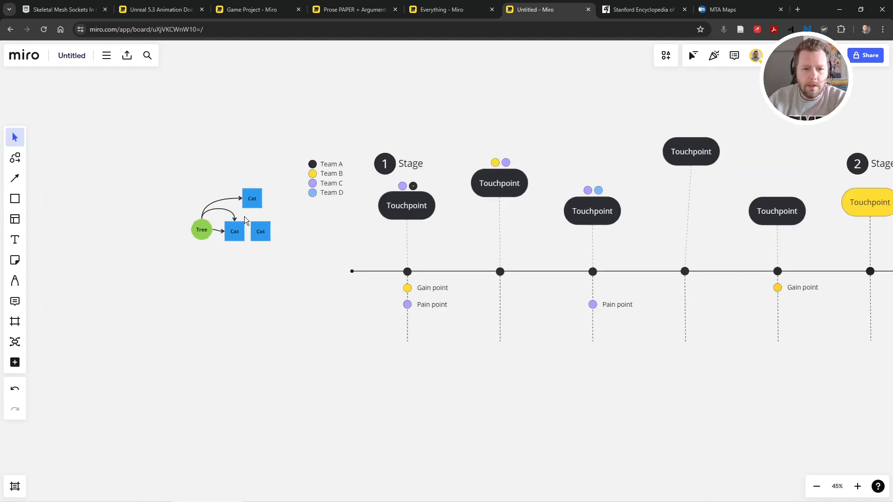
pyautogui.scroll(3, 644, 200)
pyautogui.scroll(-3, 65, 216)
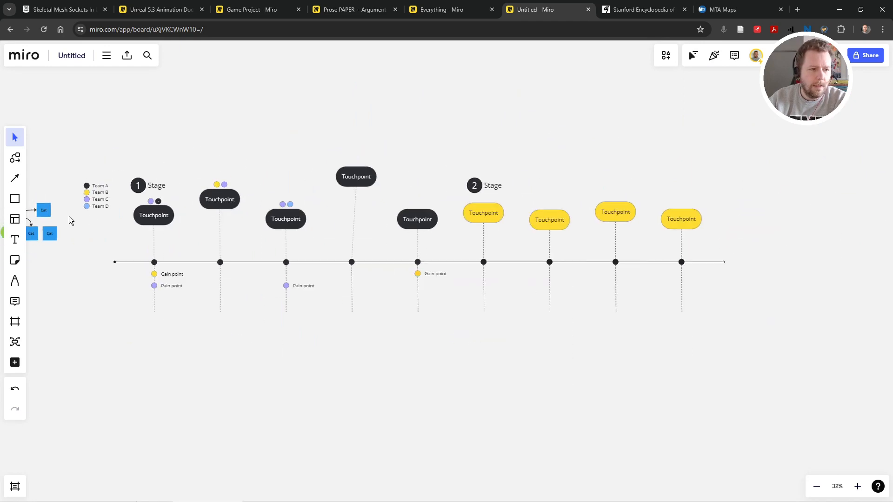
# Browse the Research & Design templates and add the Research Design template to the board
pyautogui.click(15, 219)
pyautogui.scroll(-4, 468, 242)
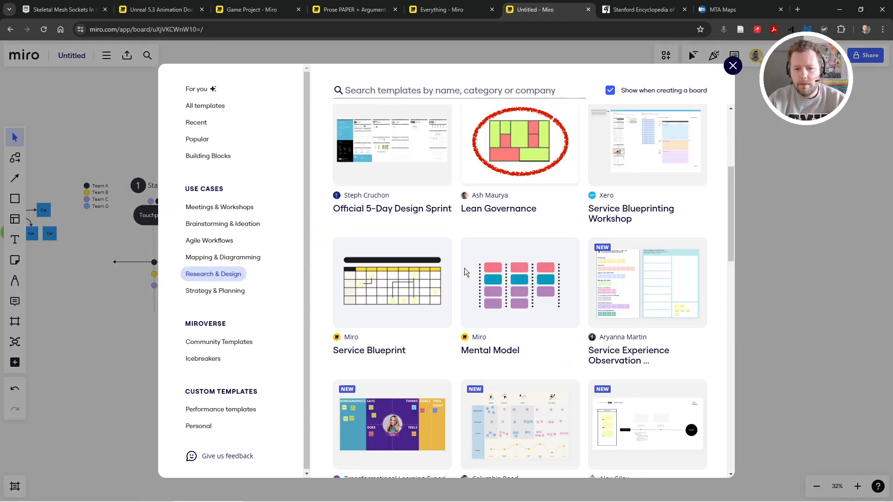
pyautogui.scroll(-5, 465, 272)
pyautogui.moveTo(651, 176)
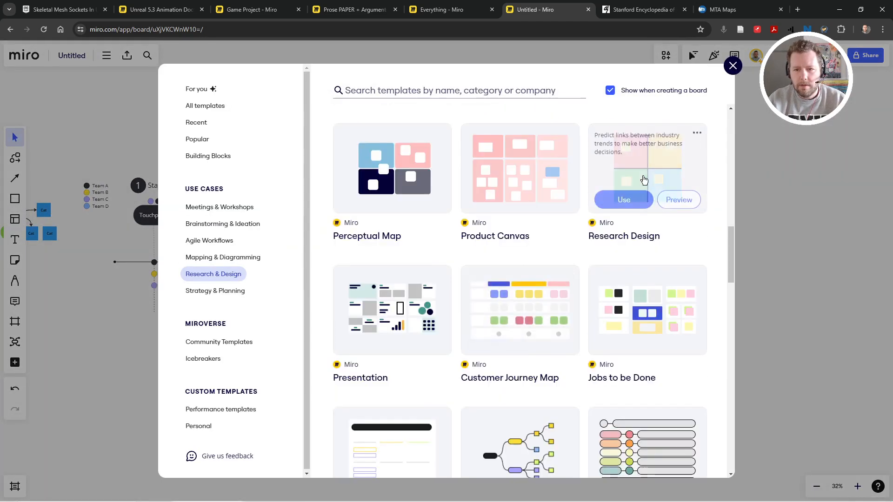
pyautogui.click(624, 198)
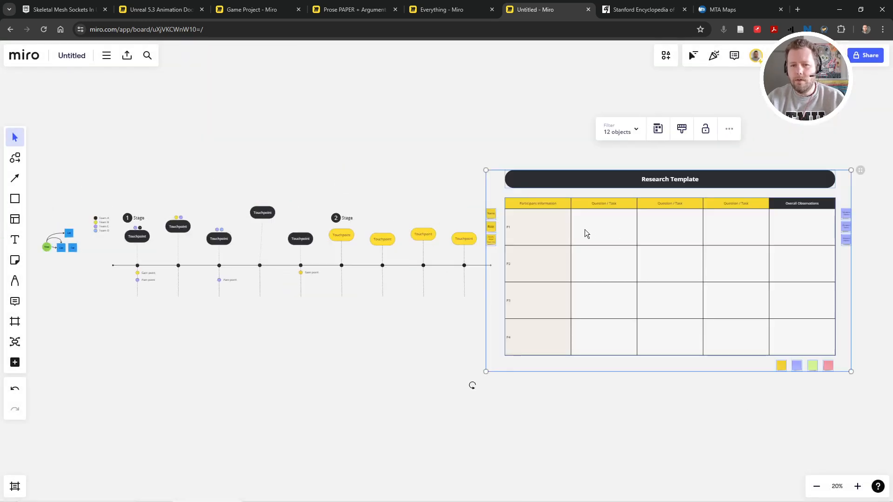
# Delete the touchpoint timeline and the research table together, keeping the Tree and Cat map
pyautogui.scroll(-2, 584, 230)
pyautogui.moveTo(593, 193); pyautogui.dragTo(632, 172)
pyautogui.moveTo(807, 111); pyautogui.dragTo(291, 356)
pyautogui.press('Delete')
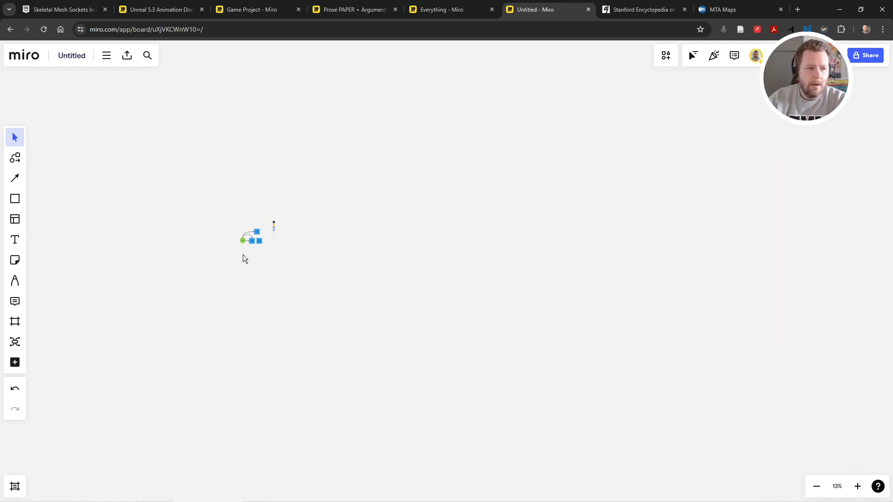
pyautogui.hotkey('shift', '1')
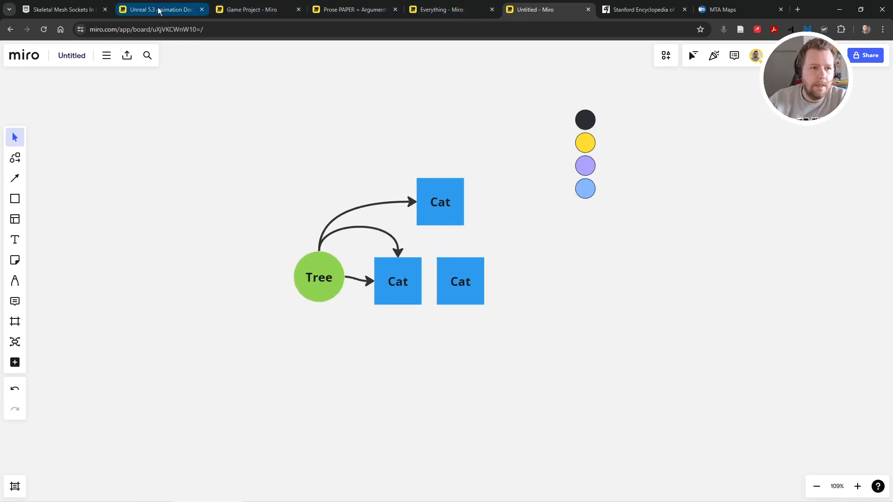
# Check the list of topics beside the How to overview circle on the Everything board
pyautogui.click(435, 10)
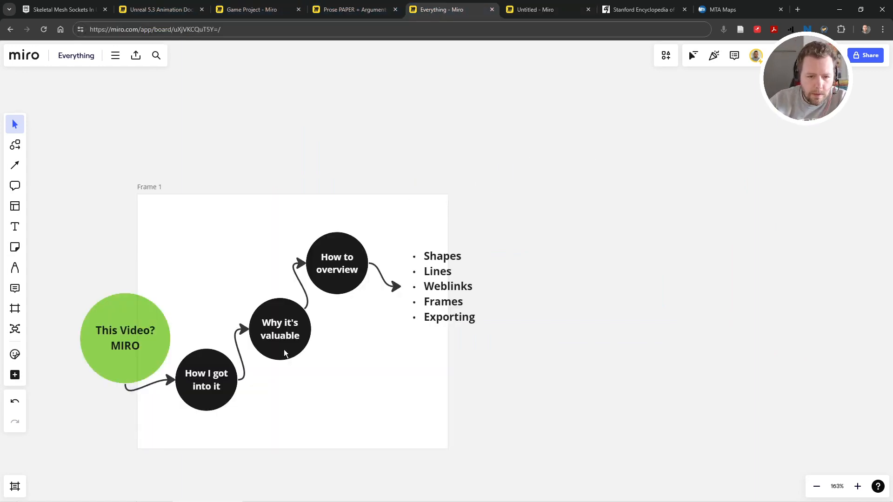
pyautogui.scroll(5, 439, 275)
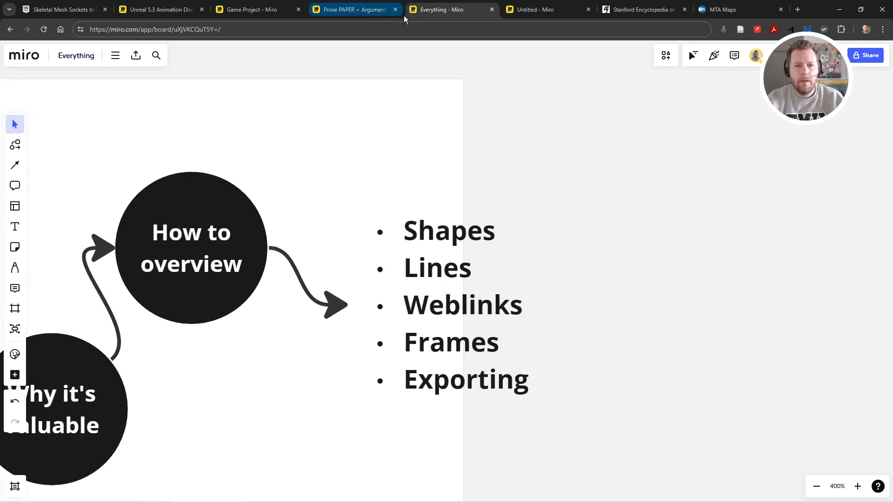
# Return to the Untitled board and delete the four leftover coloured circles near the Cat squares
pyautogui.click(541, 14)
pyautogui.scroll(-2, 391, 251)
pyautogui.scroll(4, 383, 252)
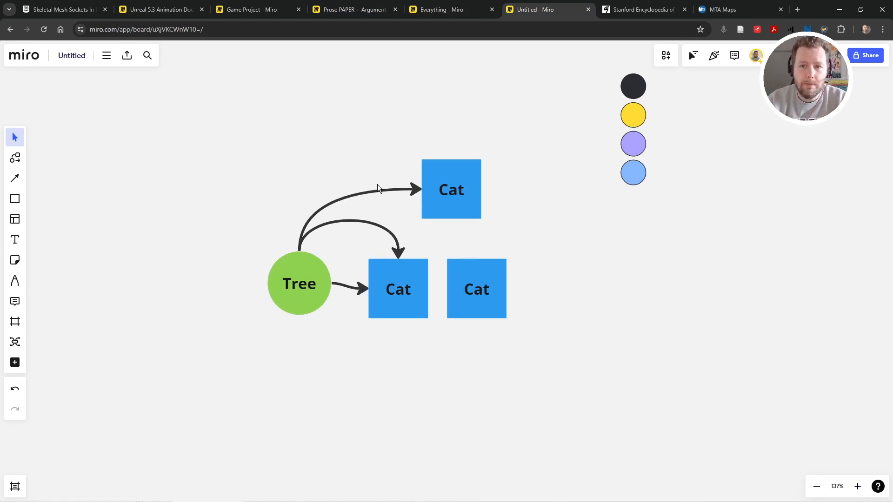
pyautogui.moveTo(651, 238); pyautogui.dragTo(611, 75)
pyautogui.press('Delete')
# View the Unreal 5.3 animation documentation board as a weblink example and recheck the topic list on the Everything board
pyautogui.click(170, 12)
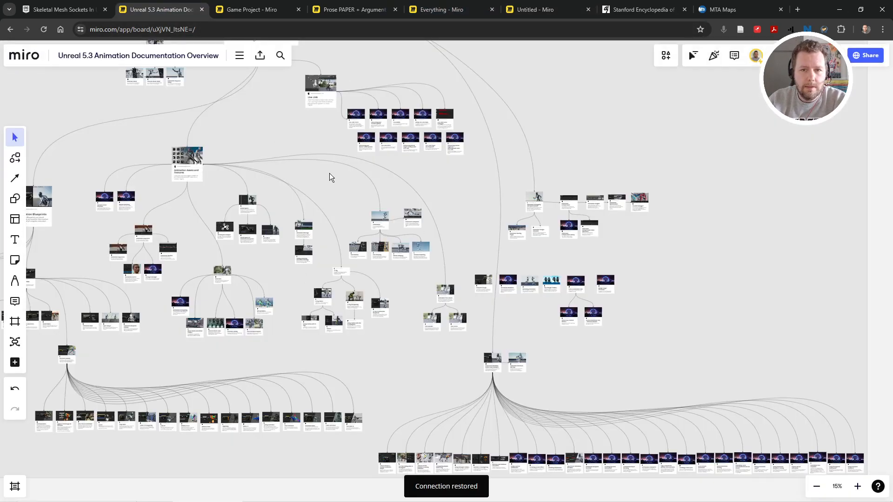
pyautogui.click(460, 11)
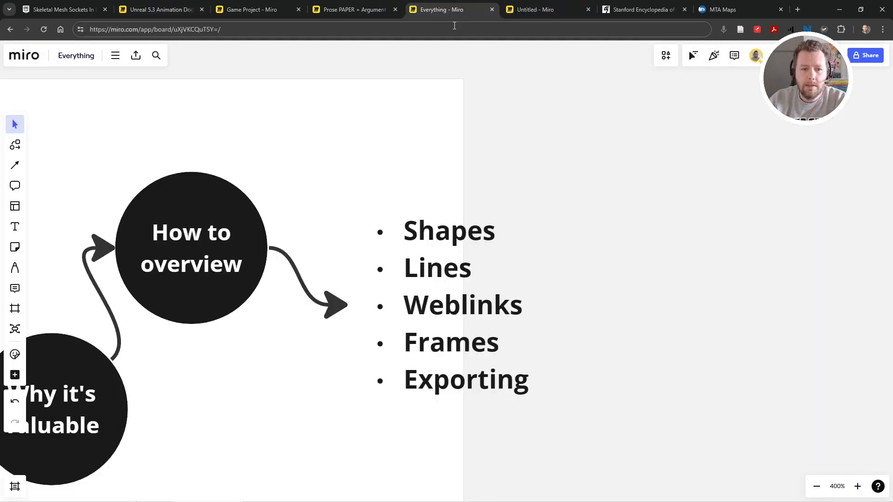
pyautogui.scroll(-3, 386, 231)
# Add the address of the Stanford Encyclopedia of Philosophy page to the Untitled board as a link preview card
pyautogui.click(541, 10)
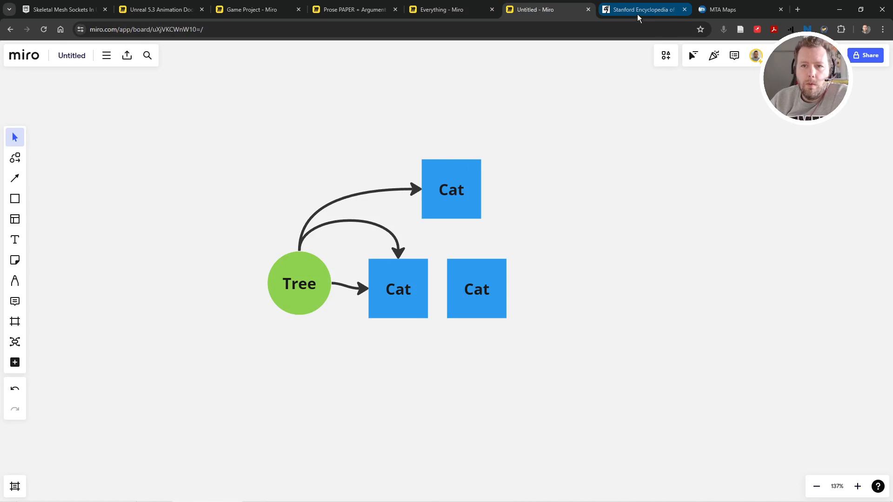
pyautogui.click(618, 11)
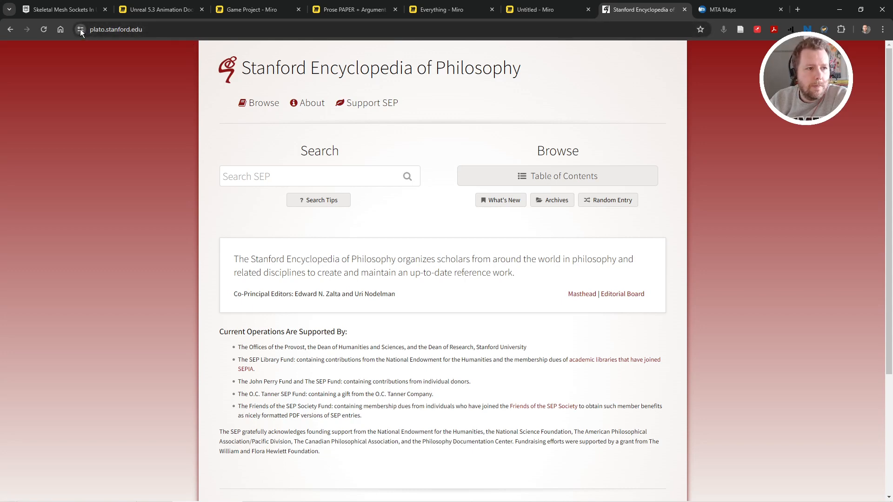
pyautogui.moveTo(80, 29); pyautogui.dragTo(582, 192)
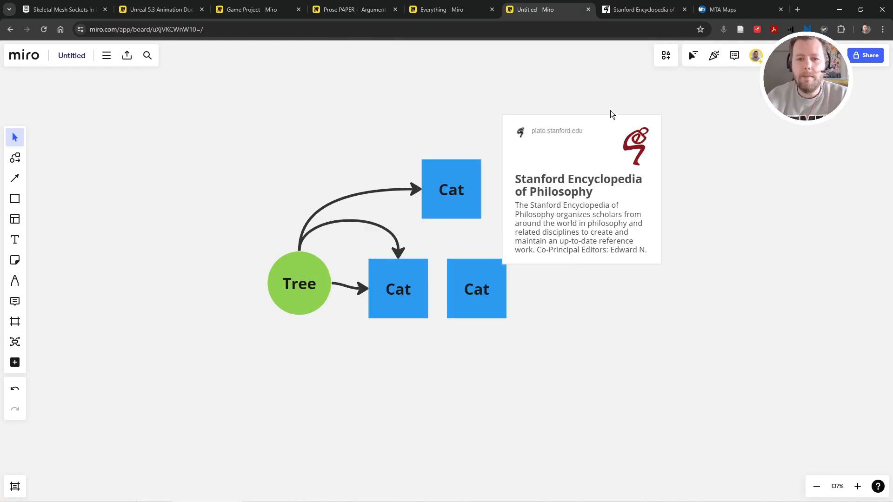
# Move the Stanford Encyclopedia card clear of the Cat squares, to their right, and make it slightly smaller
pyautogui.click(574, 186)
pyautogui.moveTo(574, 186); pyautogui.dragTo(626, 237)
pyautogui.scroll(5, 636, 222)
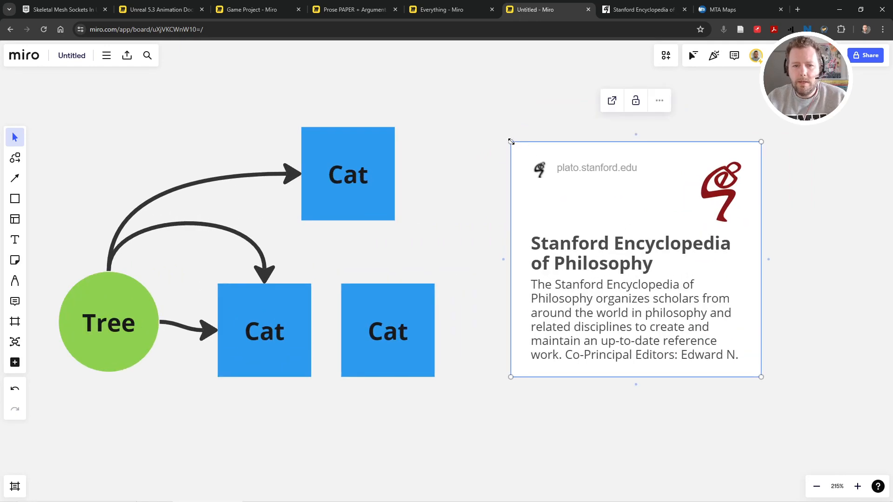
pyautogui.moveTo(510, 142); pyautogui.dragTo(488, 213)
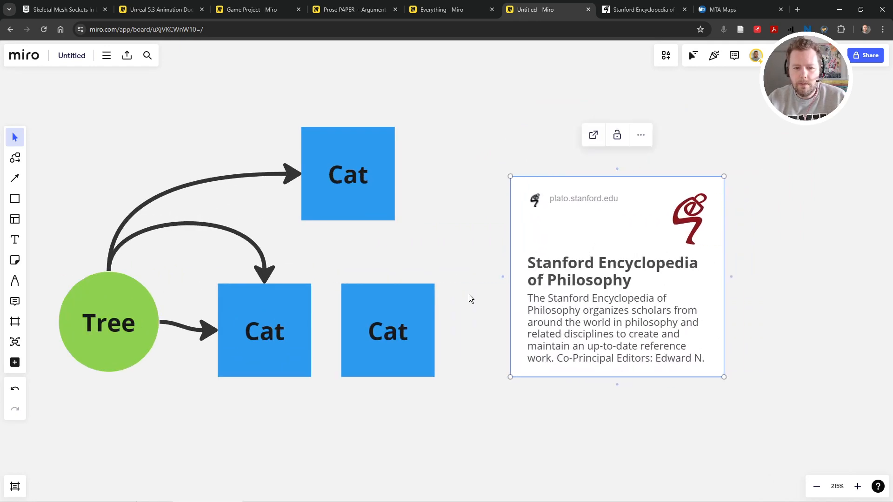
# Draw a connection arrow from the Stanford card to the rightmost lower Cat square and another from the upper Cat square to the card
pyautogui.moveTo(504, 275); pyautogui.dragTo(439, 336)
pyautogui.click(372, 153)
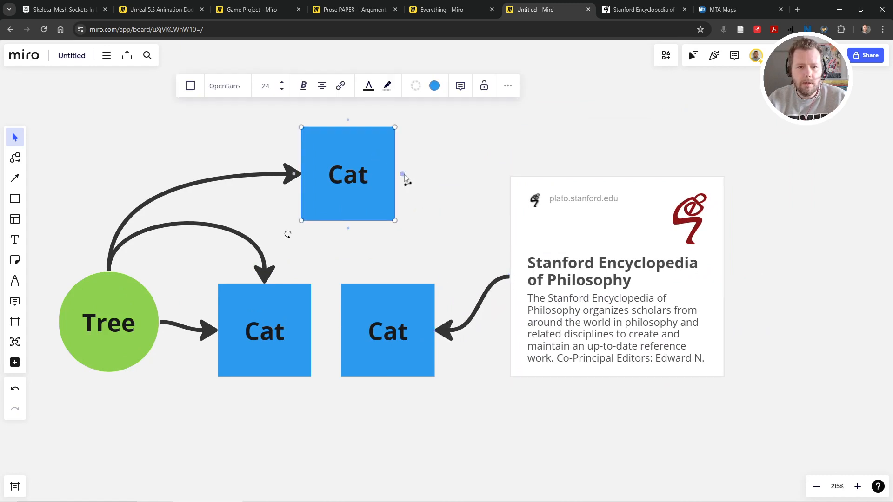
pyautogui.moveTo(403, 174); pyautogui.dragTo(510, 275)
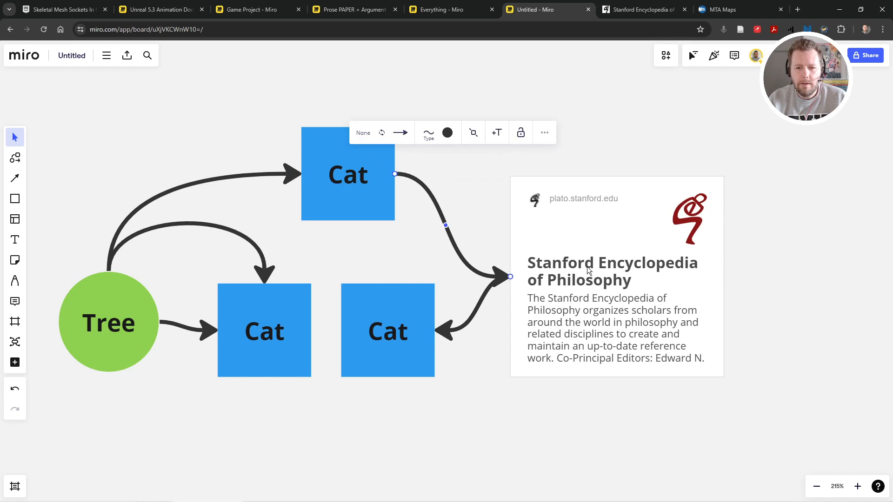
pyautogui.moveTo(587, 267); pyautogui.dragTo(576, 237)
pyautogui.scroll(-5, 577, 237)
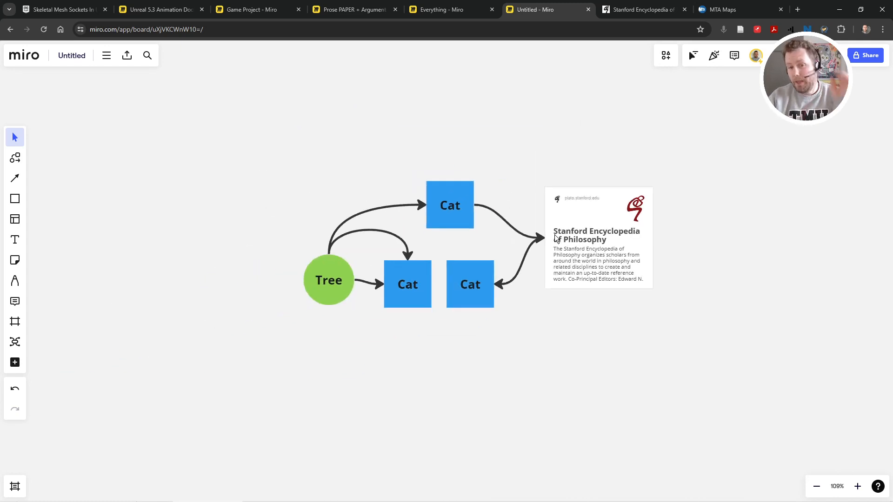
# Open the web page linked by the Stanford card, then close it to return to the board
pyautogui.click(614, 233)
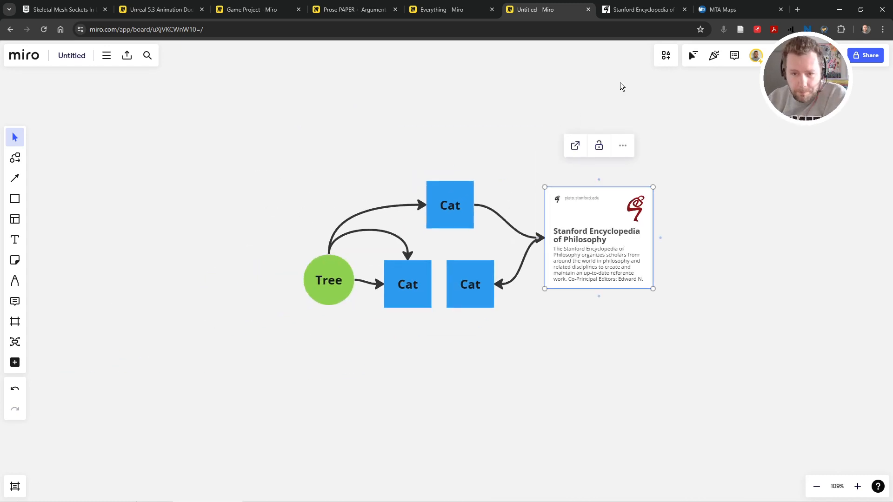
pyautogui.click(575, 146)
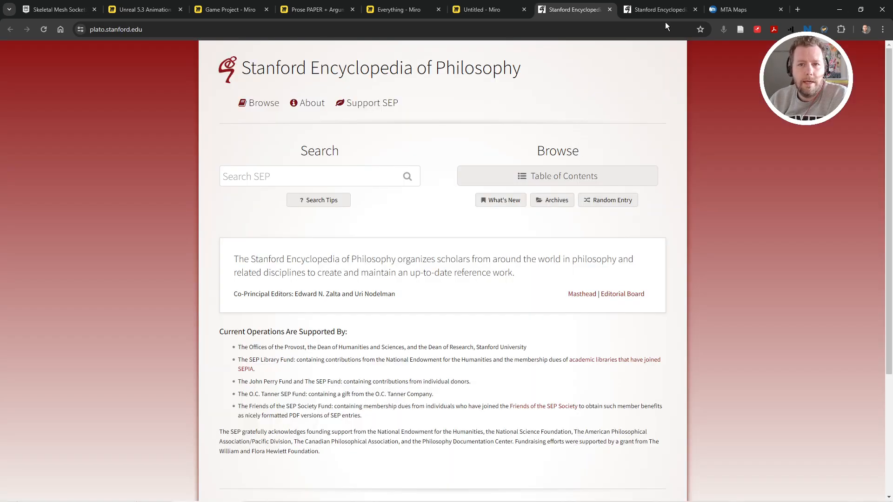
pyautogui.click(609, 10)
pyautogui.scroll(-3, 405, 219)
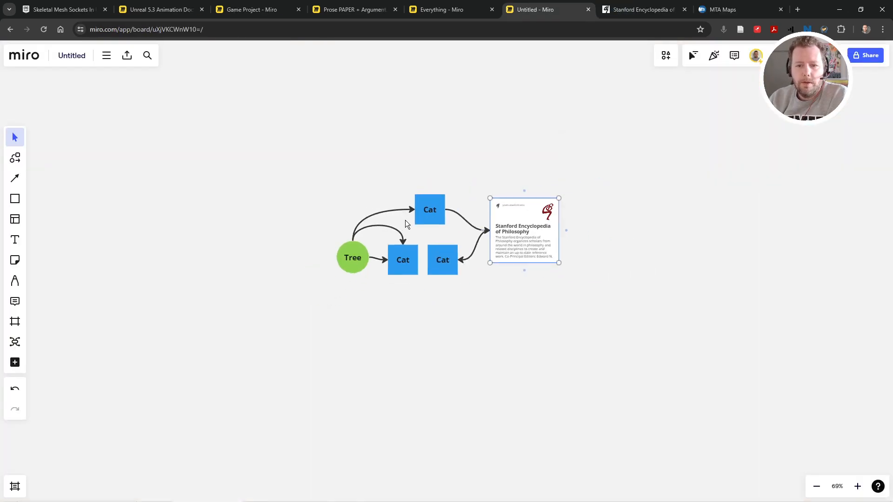
# Add the MTA Maps page to the Untitled board as a link preview card and place it right of the Stanford card
pyautogui.click(717, 11)
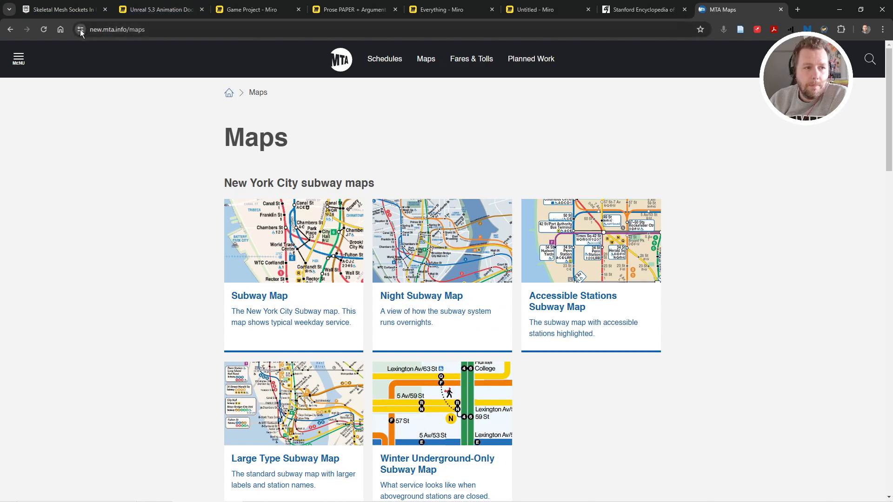
pyautogui.moveTo(80, 29); pyautogui.dragTo(614, 294)
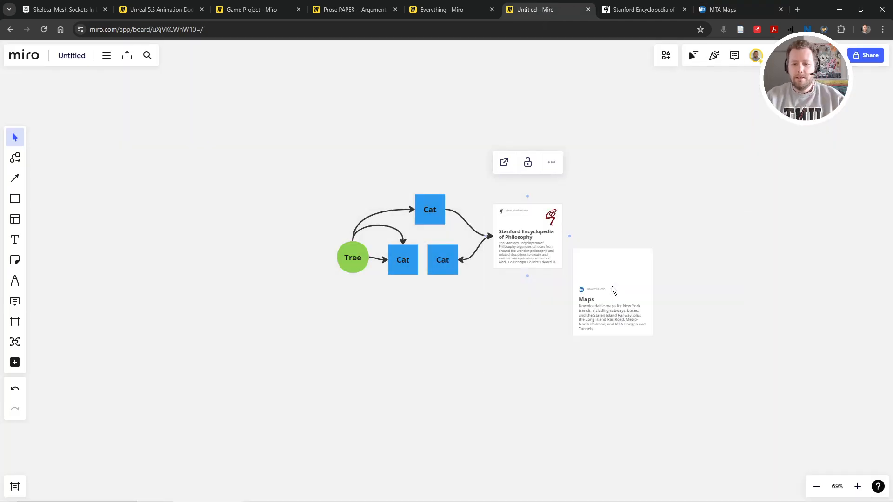
pyautogui.scroll(5, 587, 291)
pyautogui.scroll(3, 585, 292)
pyautogui.moveTo(585, 292); pyautogui.dragTo(616, 134)
# Shrink the MTA Maps card to about the Stanford card's height and move it directly beneath that card
pyautogui.click(740, 273)
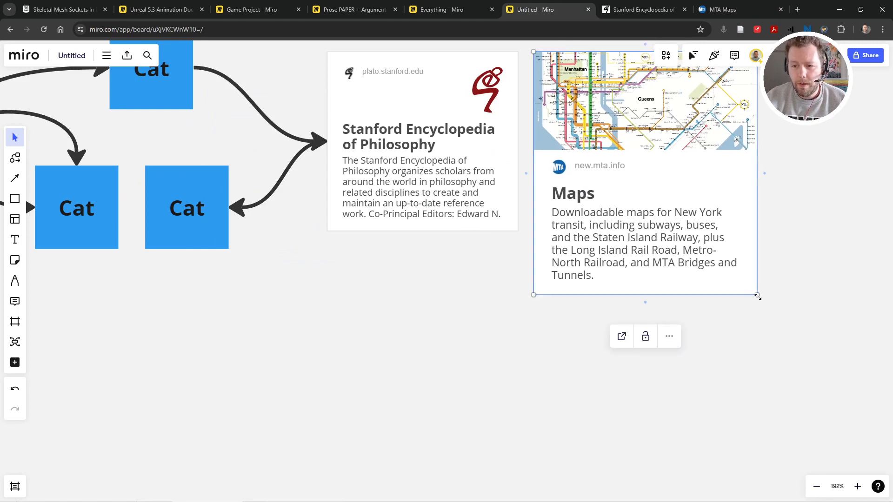
pyautogui.moveTo(758, 297); pyautogui.dragTo(710, 220)
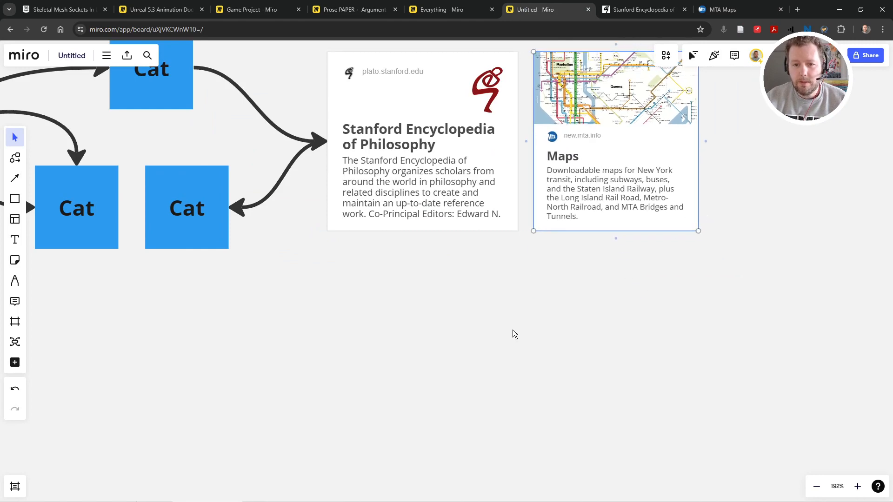
pyautogui.scroll(-5, 479, 279)
pyautogui.moveTo(514, 220); pyautogui.dragTo(439, 316)
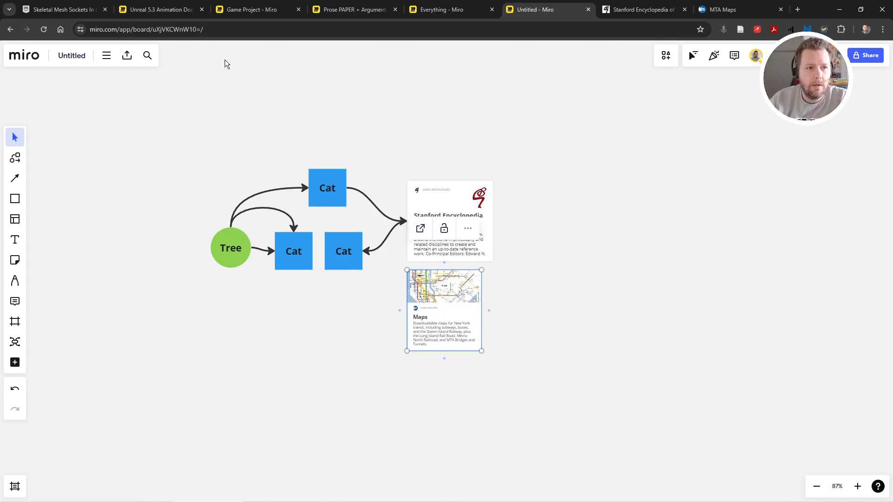
# Paste the MTA Maps page address onto the Untitled board as a second link card, then delete that duplicate card
pyautogui.click(724, 9)
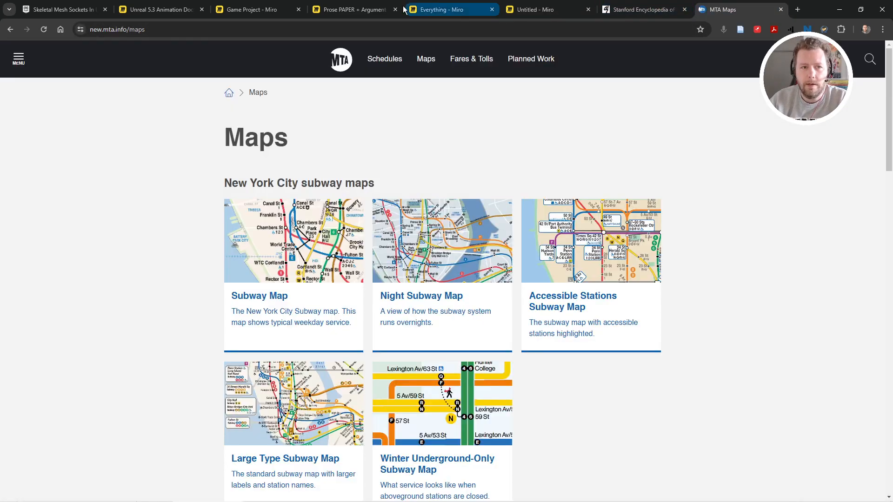
pyautogui.click(257, 32)
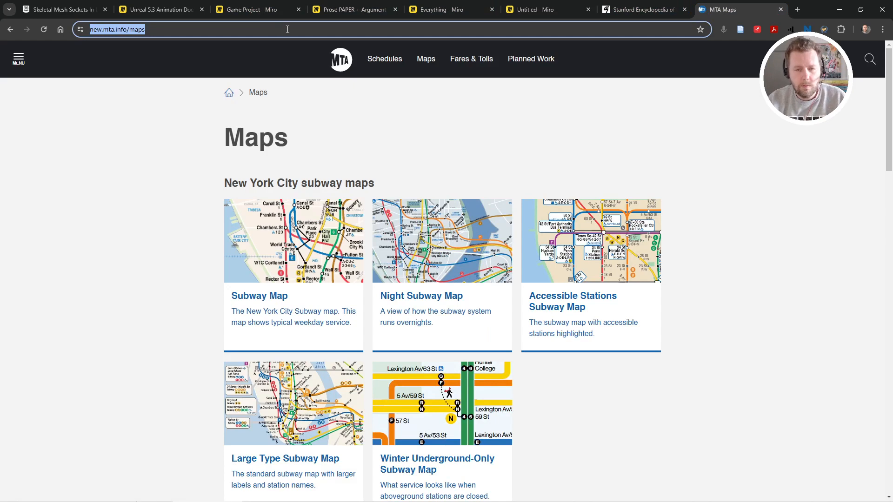
pyautogui.click(540, 9)
pyautogui.hotkey('ctrl', 'v')
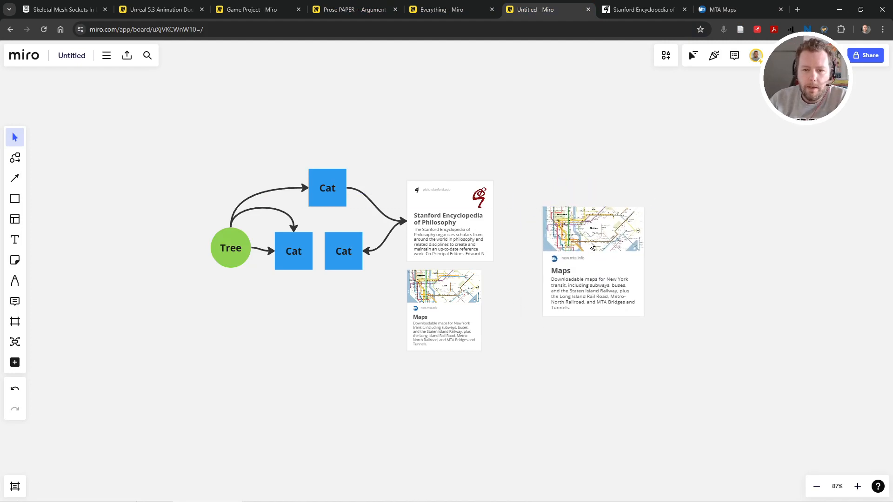
pyautogui.click(590, 241)
pyautogui.press('Delete')
# Check the topic list on the Everything board, then move both link cards on the Untitled board farther from the Cat squares
pyautogui.click(436, 13)
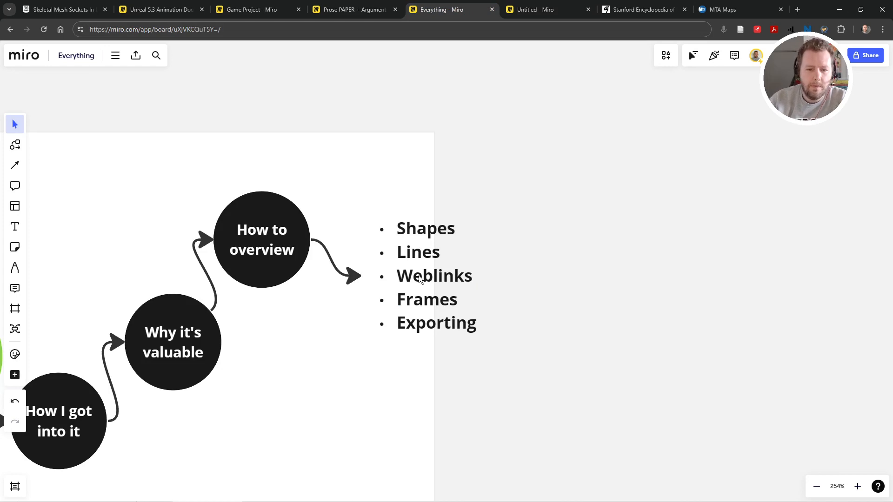
pyautogui.click(537, 13)
pyautogui.moveTo(425, 256); pyautogui.dragTo(543, 244)
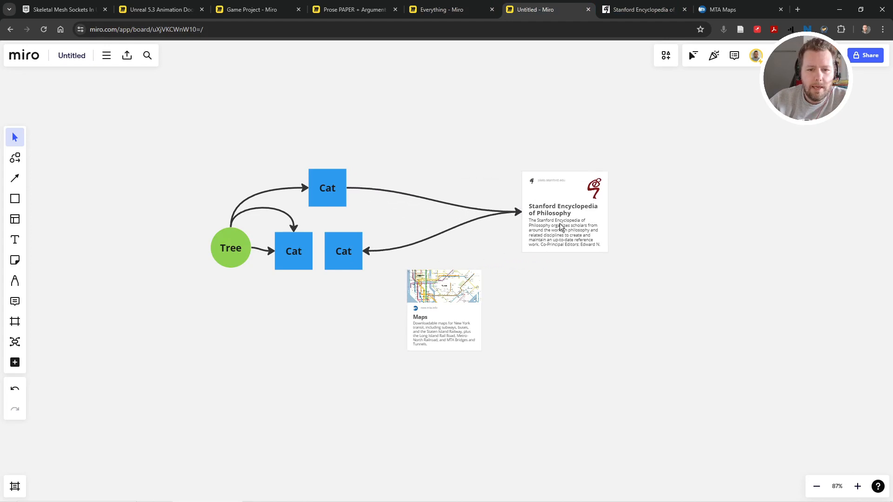
pyautogui.moveTo(478, 314); pyautogui.dragTo(588, 319)
# Delete both arrows between the Stanford card and the Cat squares, then stack the two link cards close beside the squares
pyautogui.click(492, 208)
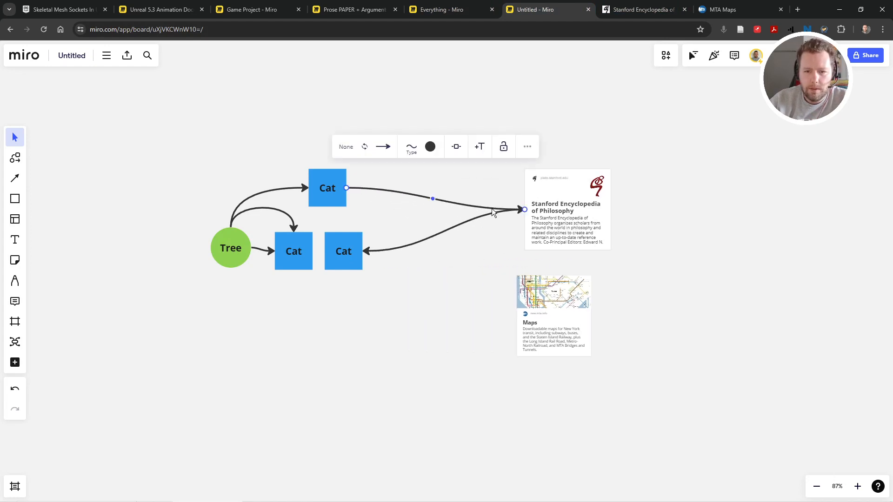
pyautogui.press('Delete')
pyautogui.click(497, 213)
pyautogui.press('Delete')
pyautogui.moveTo(564, 221); pyautogui.dragTo(428, 239)
pyautogui.moveTo(537, 308); pyautogui.dragTo(422, 321)
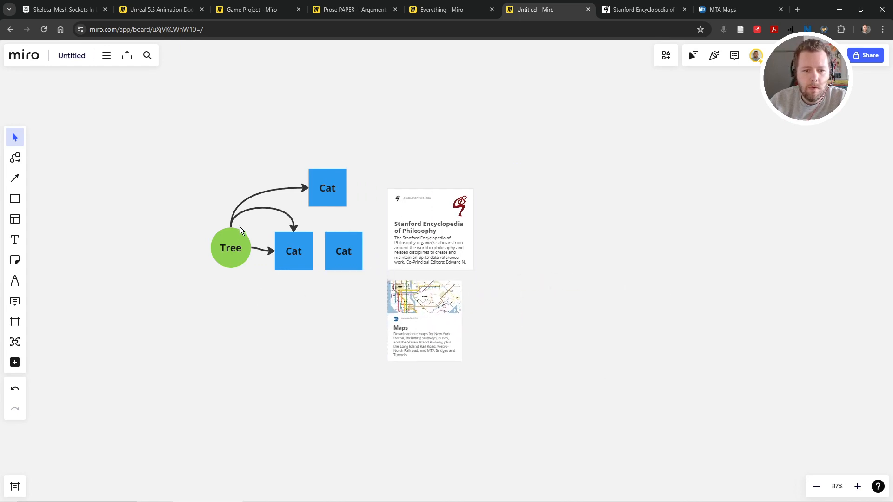
# Try moving the upper Cat square away from the diagram, then undo the move
pyautogui.scroll(-5, 263, 294)
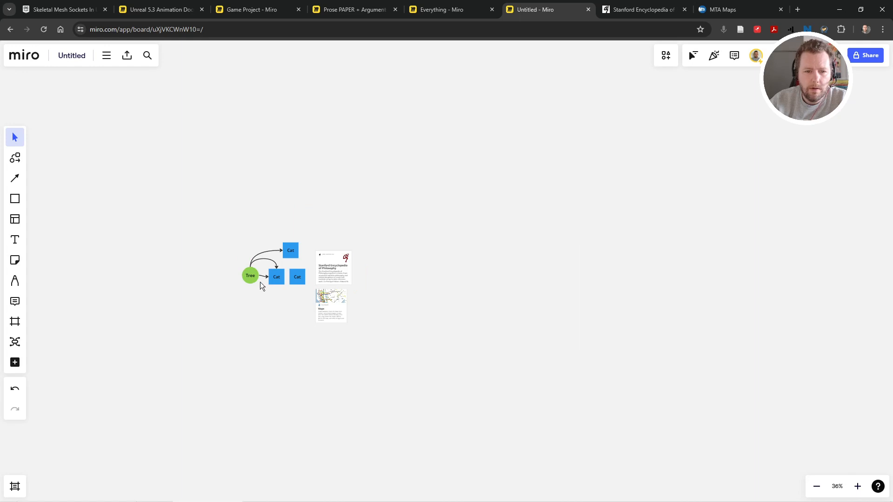
pyautogui.moveTo(285, 251); pyautogui.dragTo(472, 218)
pyautogui.hotkey('ctrl', 'z')
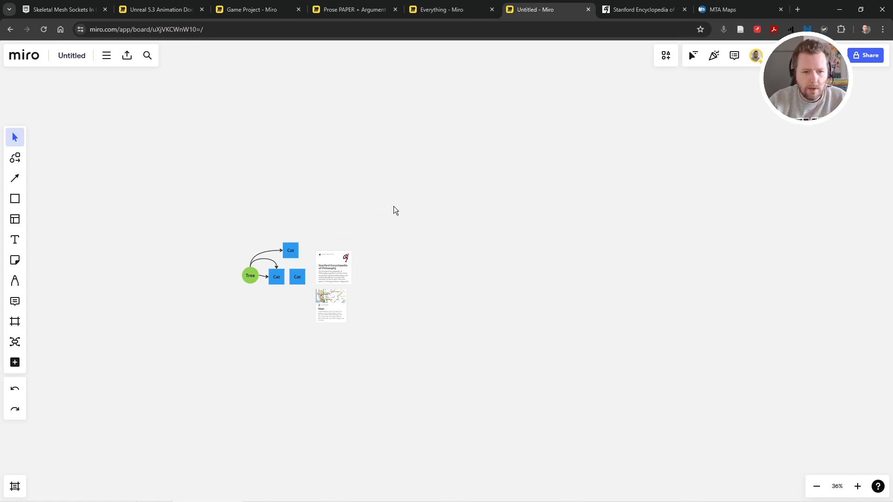
# Select all shapes, arrows and link cards on the Untitled board and create a frame around them
pyautogui.moveTo(397, 183); pyautogui.dragTo(208, 373)
pyautogui.moveTo(326, 273)
pyautogui.mouseDown()
pyautogui.moveTo(561, 240)
pyautogui.moveTo(432, 253)
pyautogui.moveTo(426, 264)
pyautogui.moveTo(317, 281)
pyautogui.mouseUp()
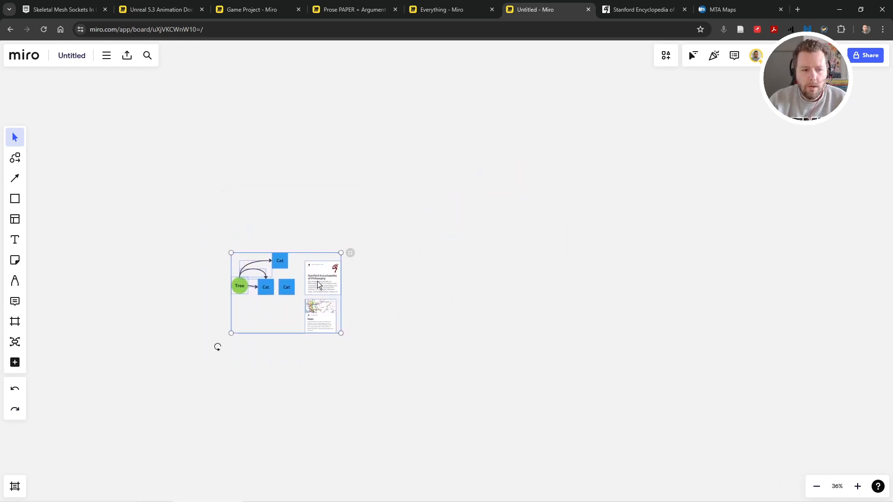
pyautogui.scroll(5, 265, 303)
pyautogui.click(443, 235)
pyautogui.moveTo(465, 166); pyautogui.dragTo(171, 393)
pyautogui.rightClick(366, 232)
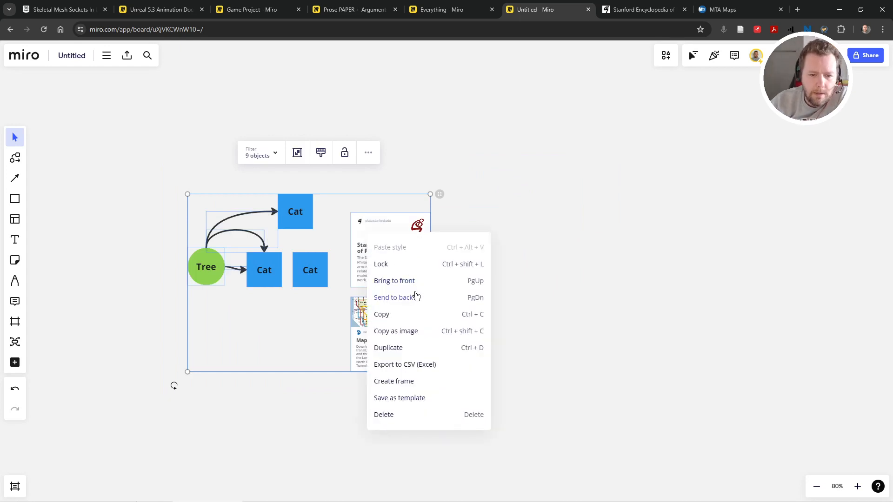
pyautogui.click(408, 383)
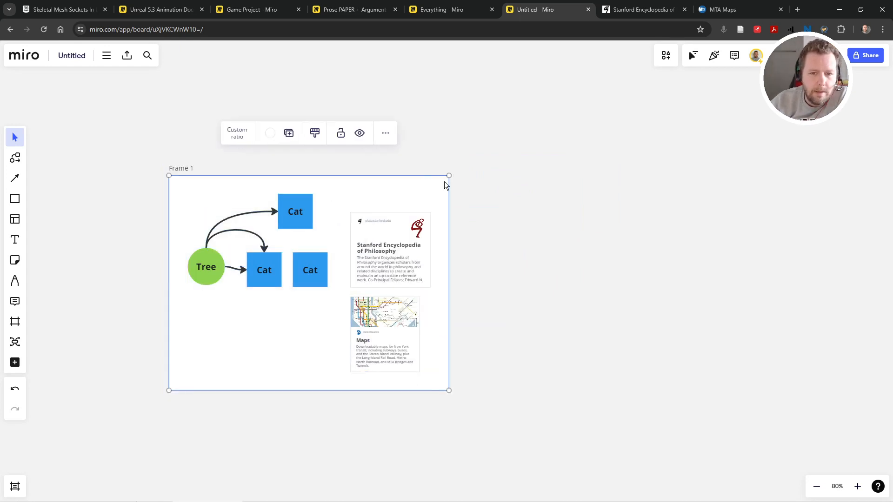
pyautogui.click(585, 301)
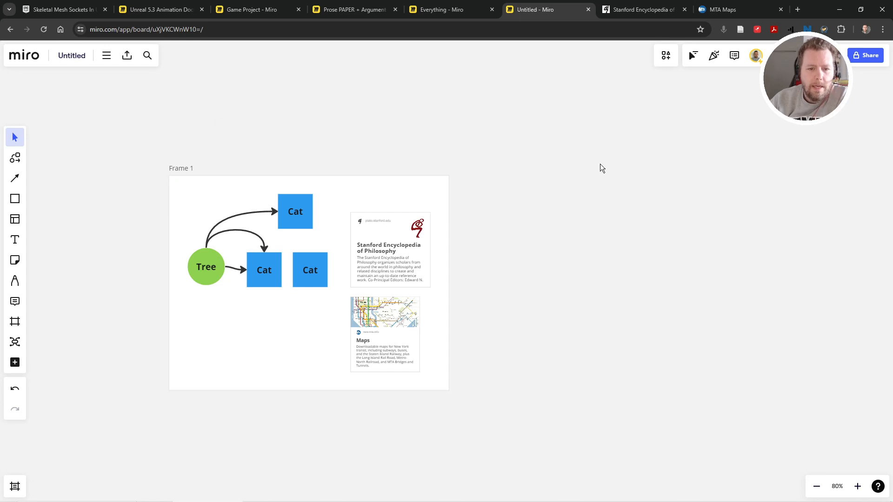
# Move Frame 1 across the board together with all its contents
pyautogui.click(342, 193)
pyautogui.moveTo(342, 192); pyautogui.dragTo(445, 151)
pyautogui.scroll(-5, 436, 222)
pyautogui.moveTo(351, 294); pyautogui.dragTo(299, 280)
pyautogui.scroll(5, 278, 229)
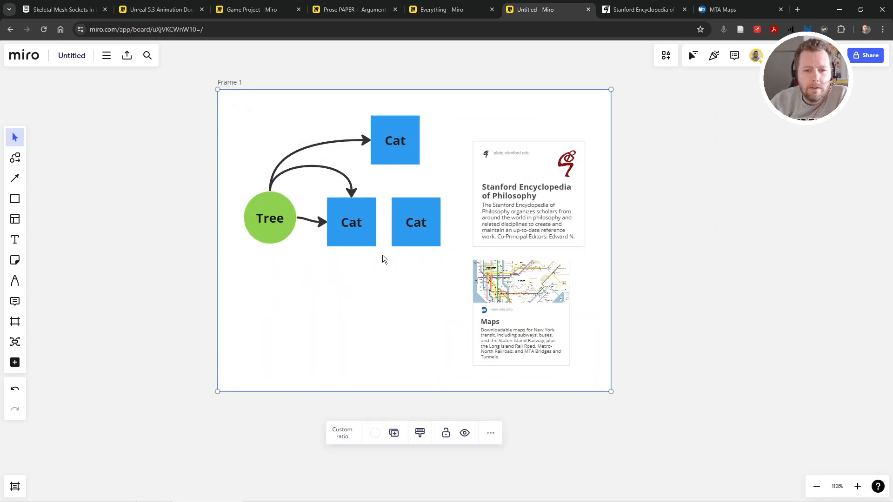
# Start exporting Frame 1 as an image and choose the Large JPG size
pyautogui.rightClick(294, 316)
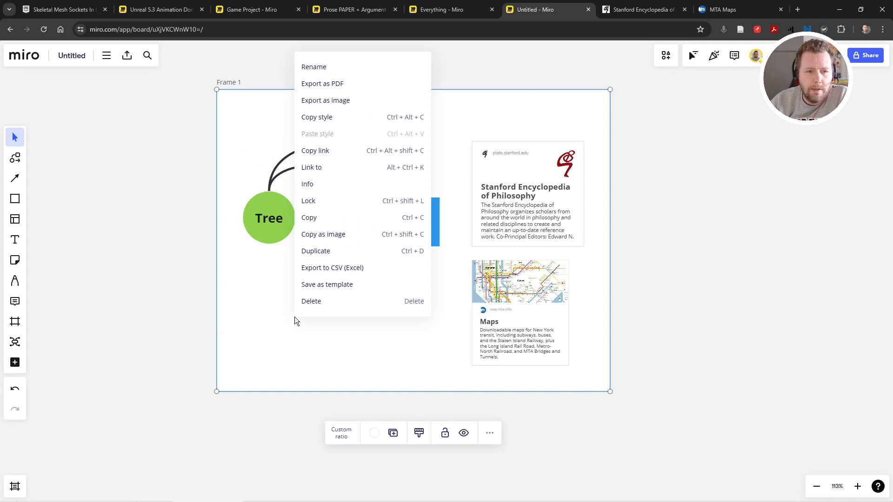
pyautogui.click(336, 108)
pyautogui.click(19, 119)
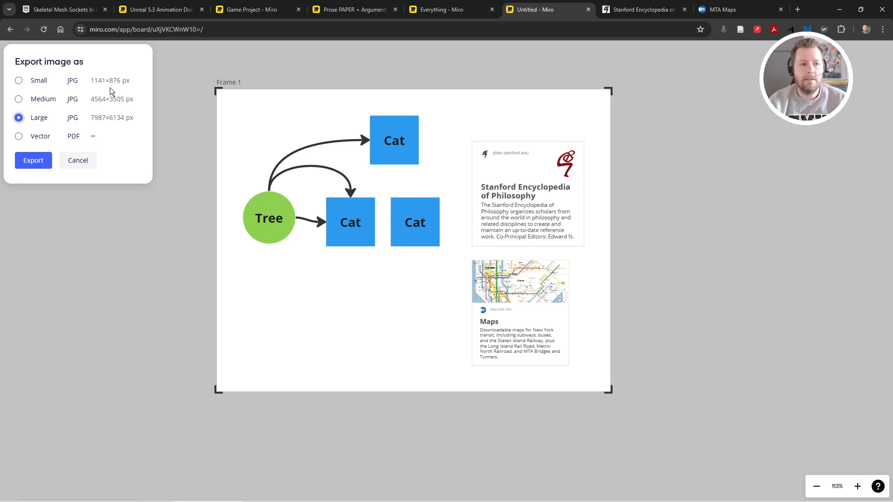
# Switch to the Prose Plus Word document and examine the three rows of red diagram images built in Miro
pyautogui.hotkey('alt', 'Tab')
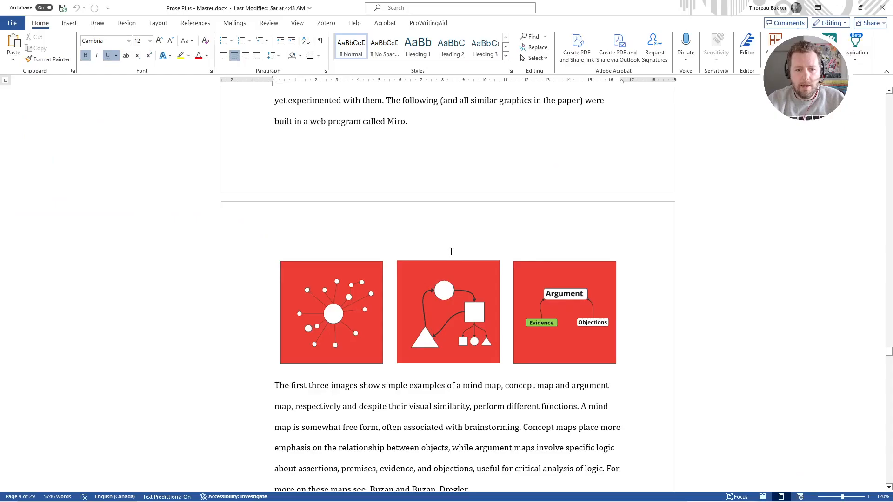
pyautogui.click(457, 282)
pyautogui.scroll(-2, 456, 282)
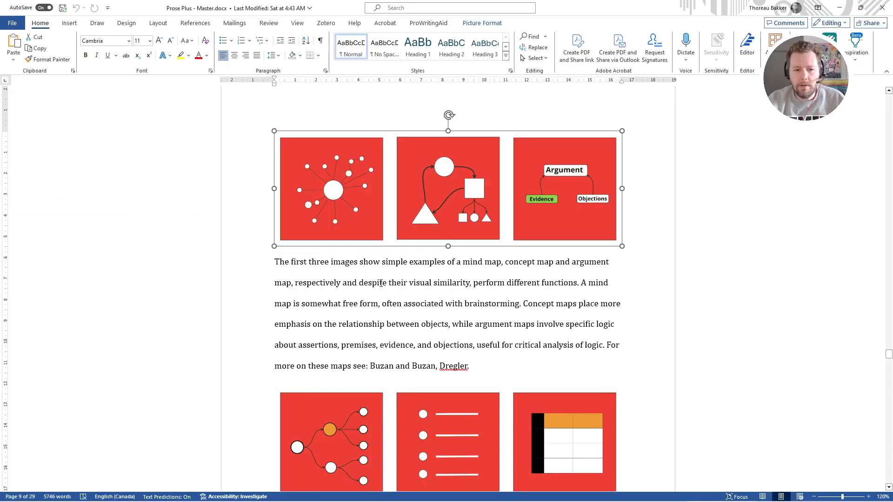
pyautogui.scroll(-2, 350, 173)
pyautogui.click(334, 449)
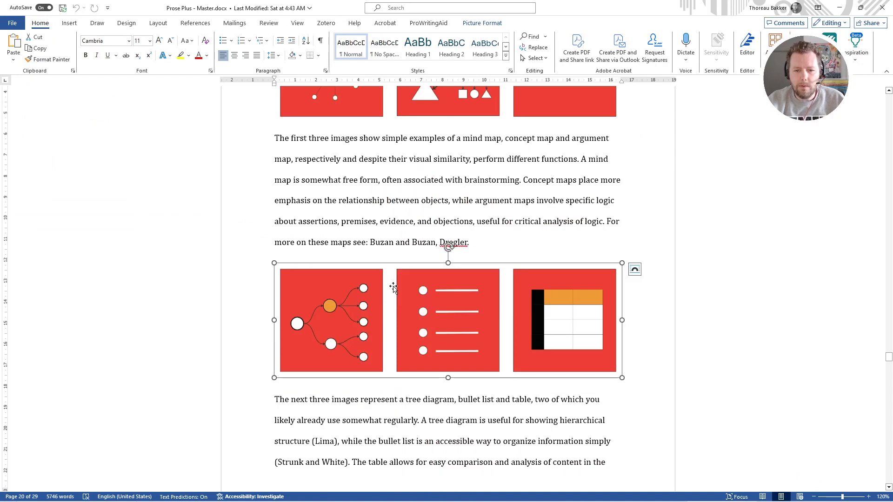
pyautogui.scroll(-4, 394, 286)
pyautogui.scroll(-2, 394, 287)
pyautogui.click(405, 325)
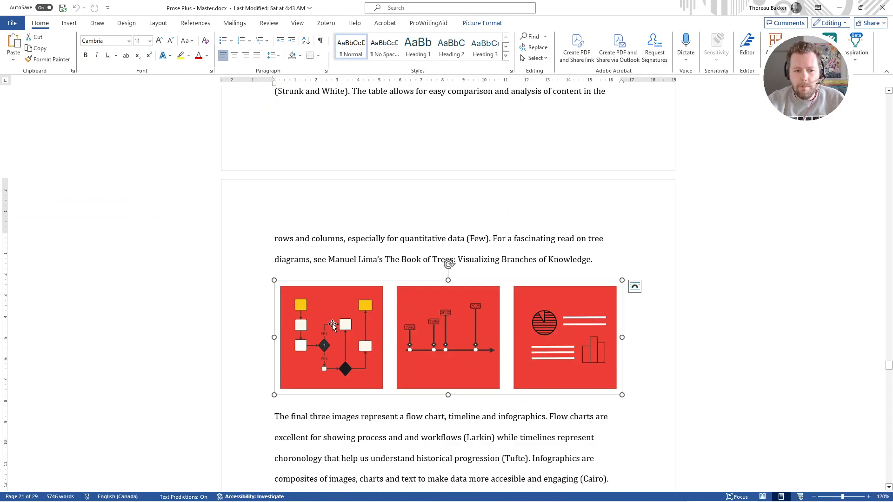
pyautogui.scroll(-2, 332, 323)
pyautogui.scroll(-1, 296, 282)
# Switch back to Miro in Chrome and find Frame 23 with three red diagrams on the Prose PAPER + Argument Mapping Test board
pyautogui.hotkey('alt', 'Tab')
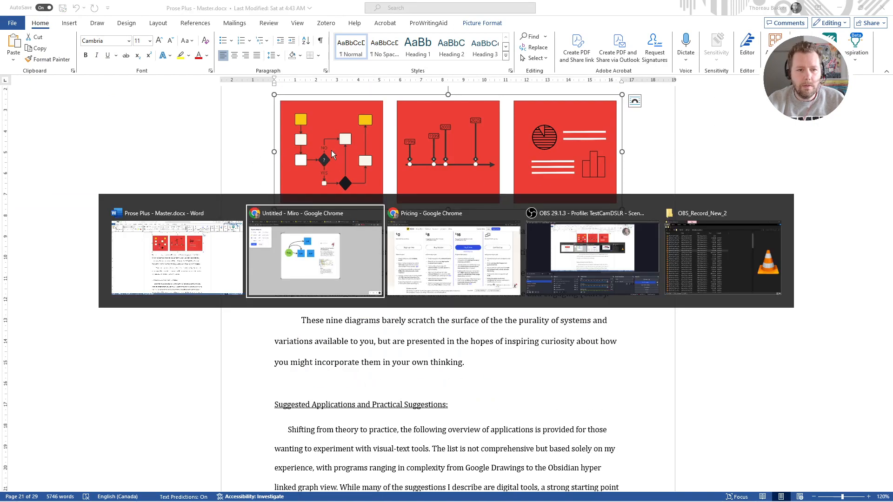
pyautogui.click(418, 248)
pyautogui.hotkey('alt', 'Tab')
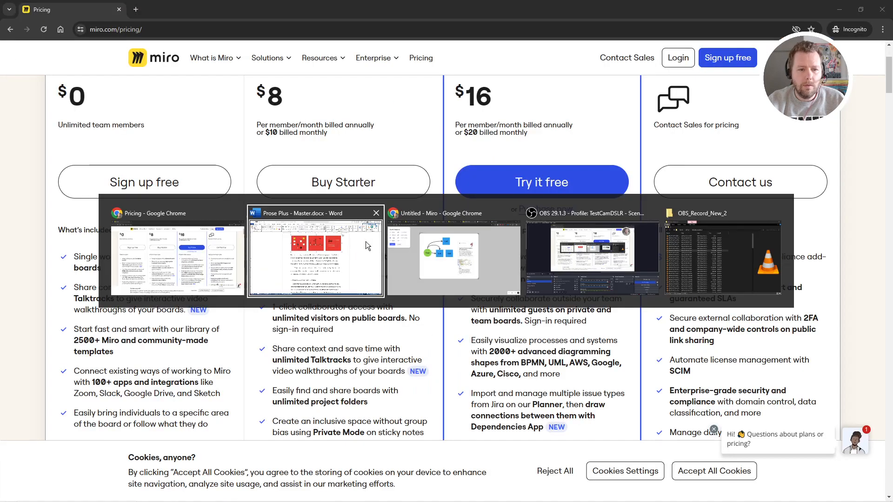
pyautogui.click(366, 242)
pyautogui.hotkey('alt', 'Tab')
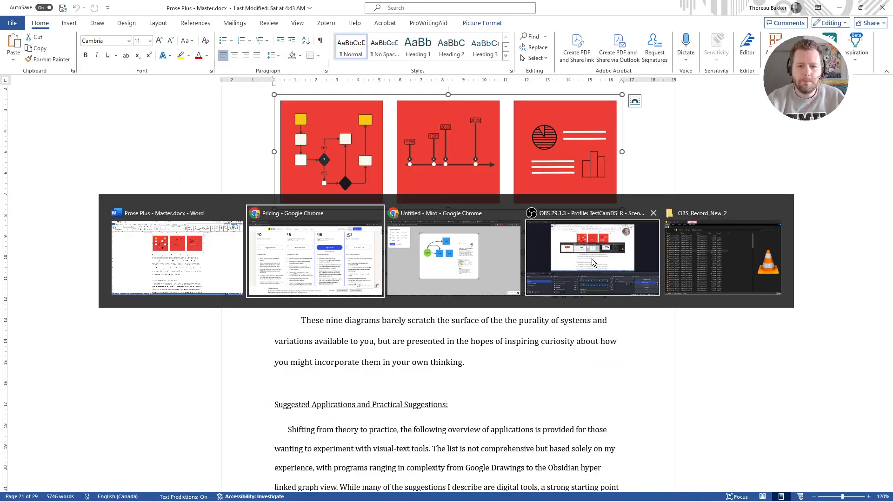
pyautogui.click(459, 266)
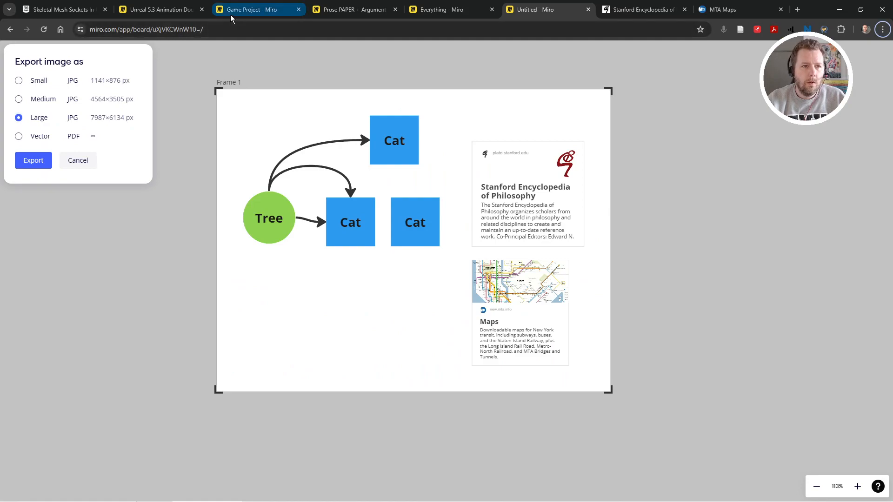
pyautogui.click(350, 11)
pyautogui.scroll(-5, 313, 194)
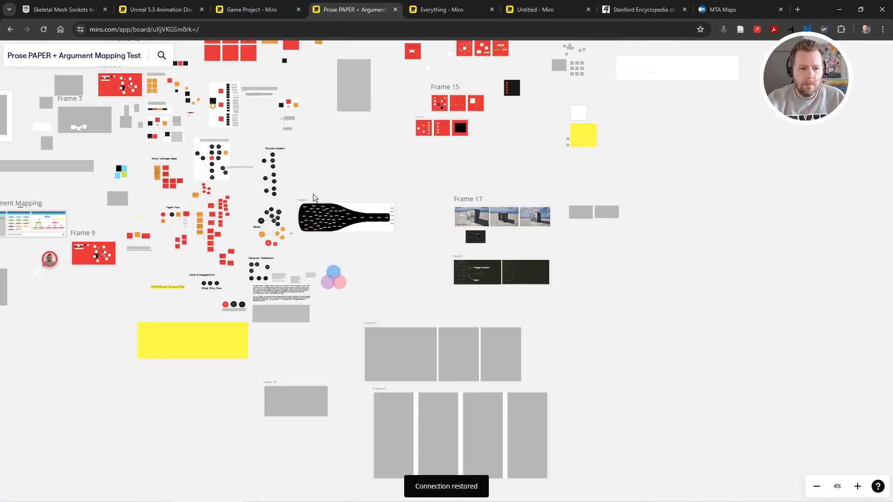
pyautogui.scroll(4, 464, 97)
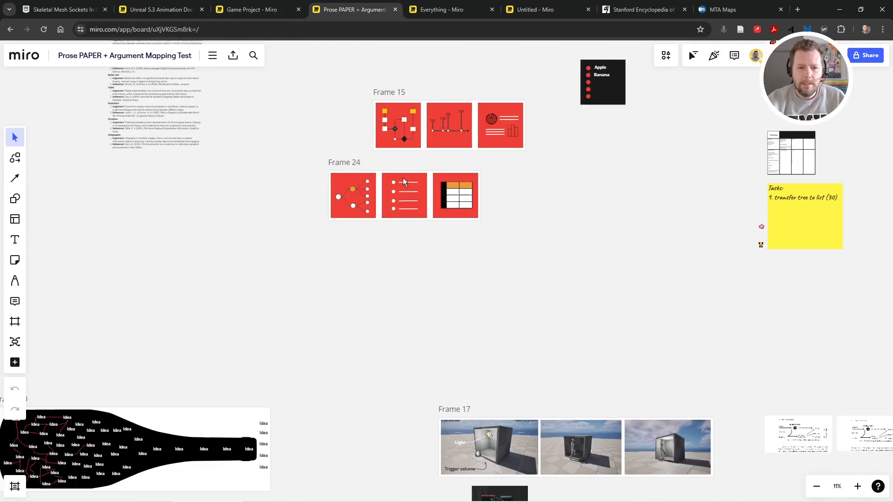
pyautogui.scroll(-3, 403, 177)
pyautogui.scroll(10, 492, 77)
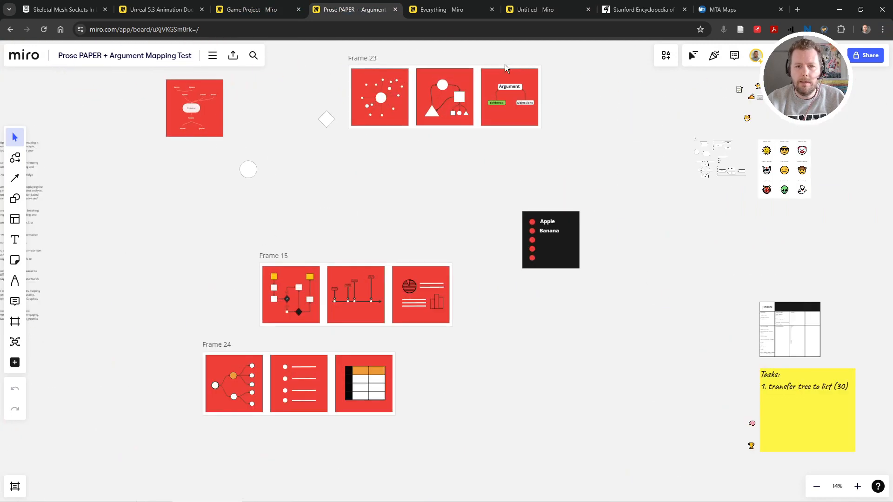
pyautogui.scroll(2, 442, 309)
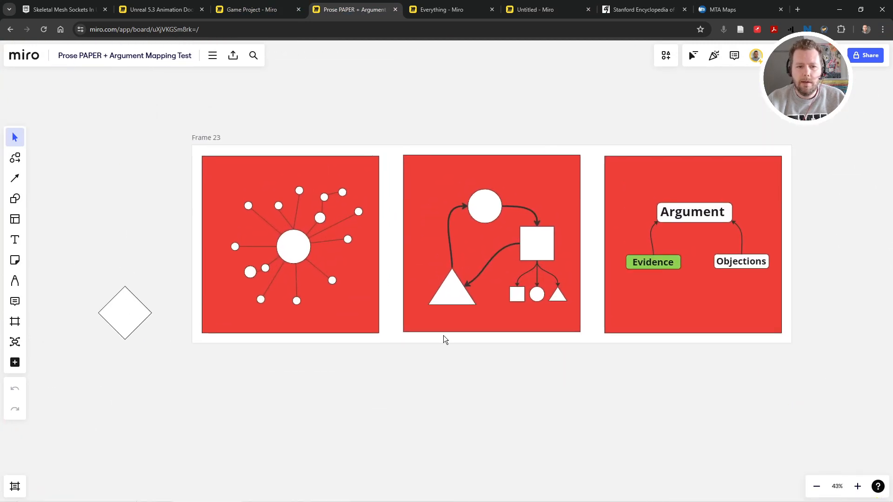
# Try moving the red background square of the mind map in Frame 23, then undo the move
pyautogui.click(354, 252)
pyautogui.moveTo(358, 277); pyautogui.dragTo(311, 311)
pyautogui.hotkey('ctrl', 'z')
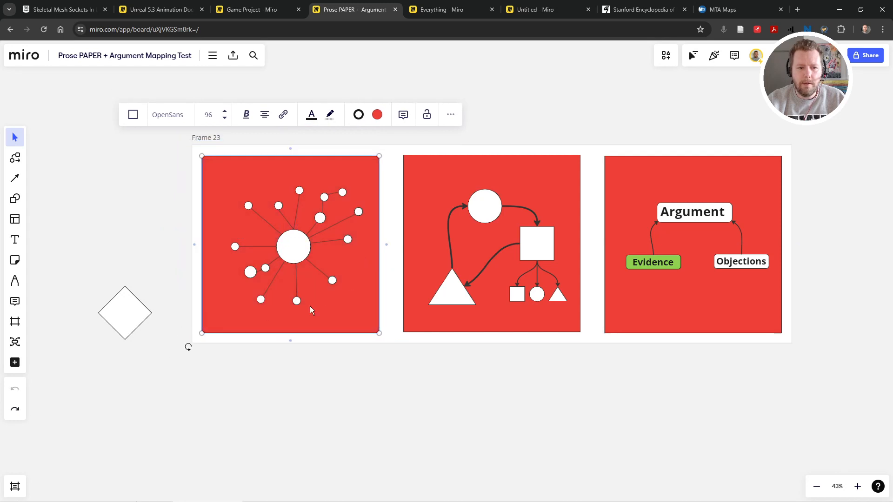
# Move Frame 23 slightly up and left on the board and bring up its export and copy options
pyautogui.click(201, 342)
pyautogui.click(392, 331)
pyautogui.moveTo(393, 330); pyautogui.dragTo(370, 293)
pyautogui.rightClick(370, 290)
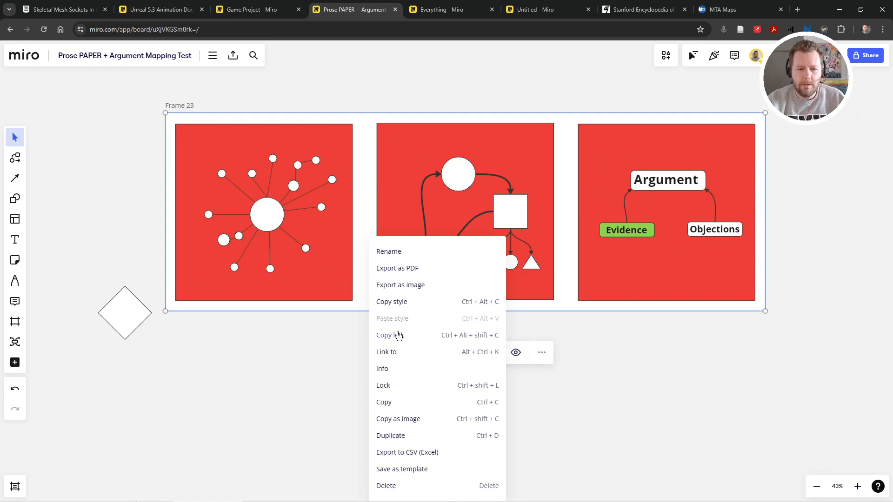
# Switch to the Prose Plus Word document and examine the row of flow chart, timeline and infographic images
pyautogui.hotkey('alt', 'Tab')
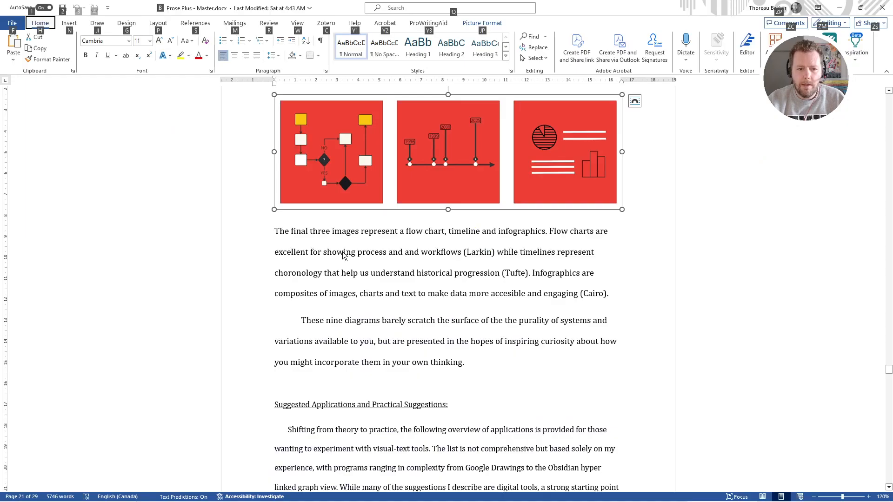
pyautogui.scroll(5, 565, 289)
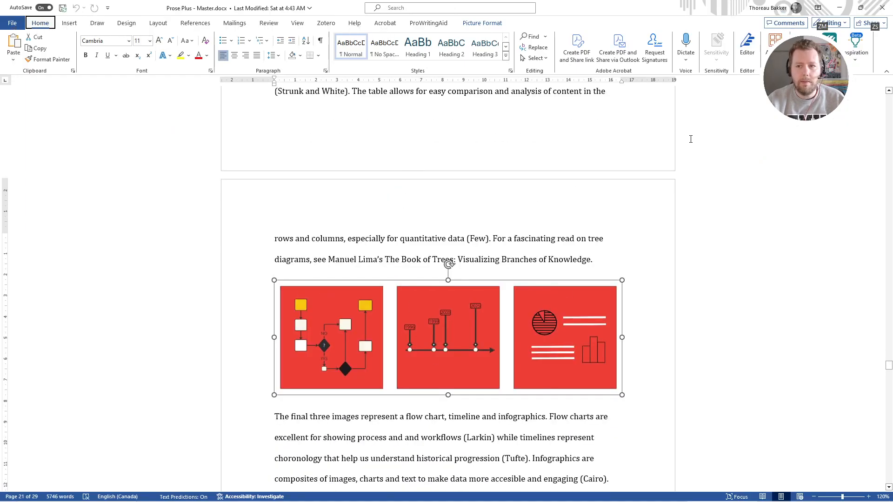
pyautogui.click(481, 89)
# Switch back to Chrome, check the how-to topic list on the Everything board, and cancel Frame 1's image export on the Untitled board
pyautogui.hotkey('alt', 'Tab')
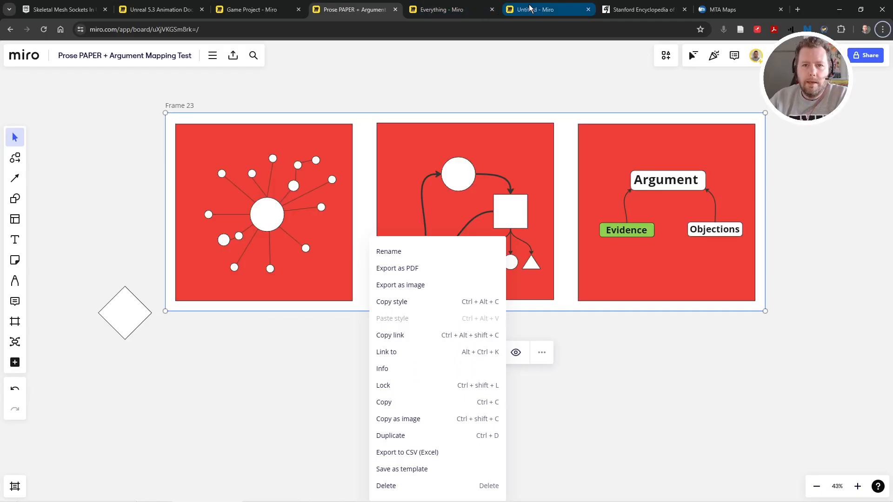
pyautogui.click(466, 11)
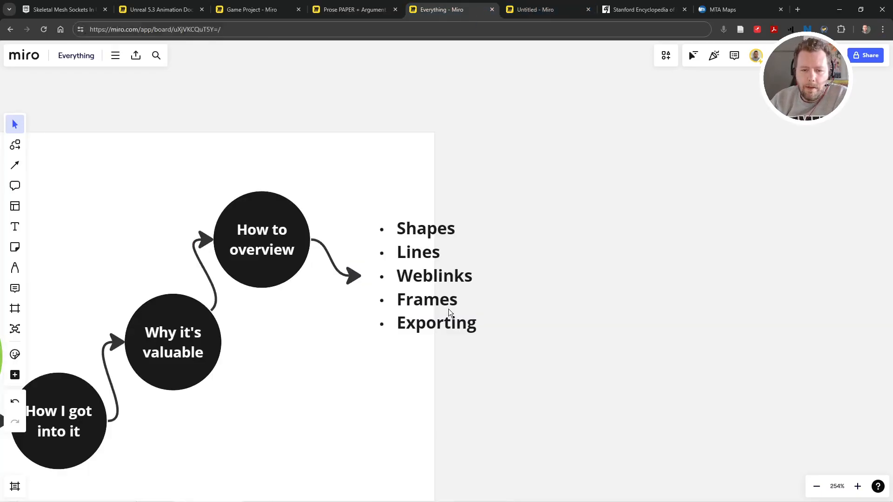
pyautogui.click(528, 10)
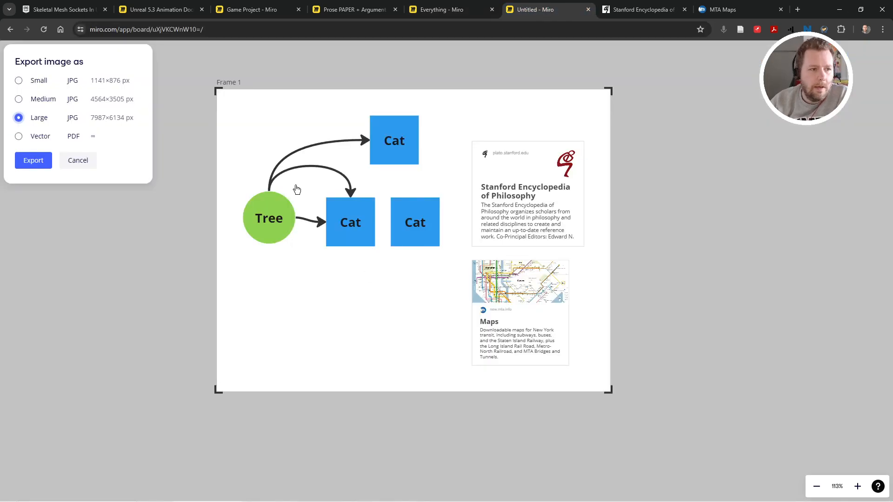
pyautogui.click(77, 161)
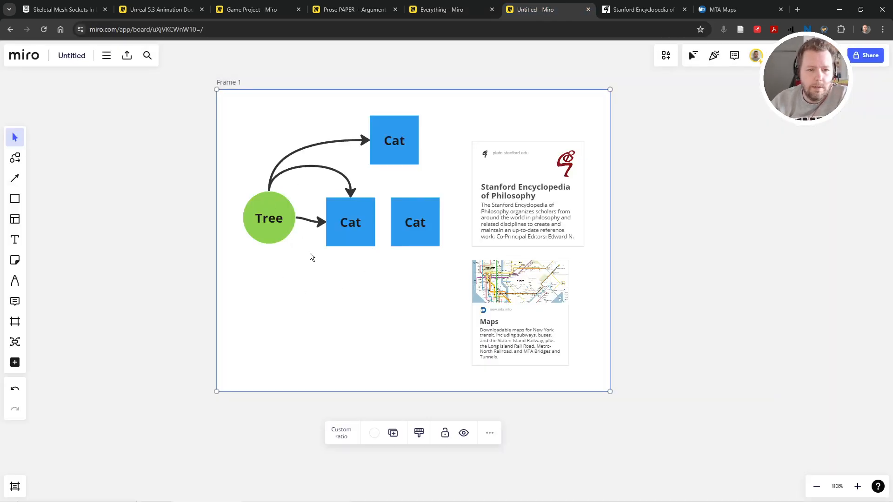
pyautogui.click(144, 145)
# Select Frame 1 with all its contents and look through the board's export formats without exporting
pyautogui.scroll(-5, 374, 233)
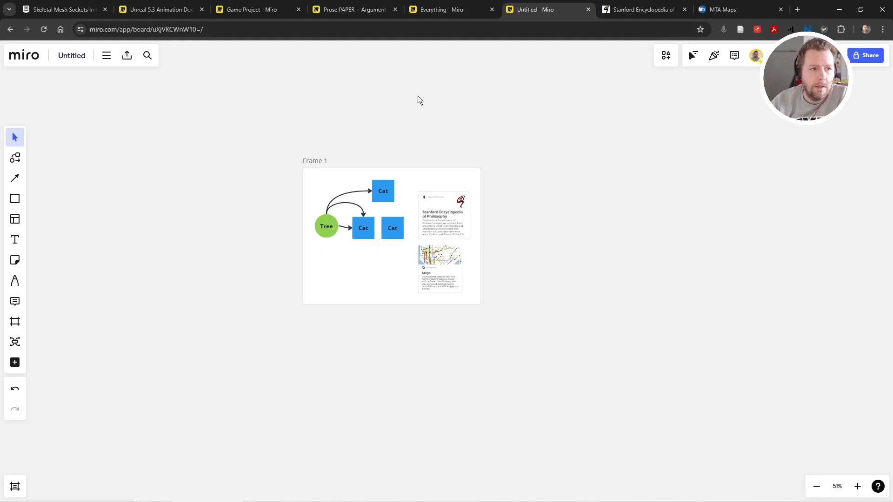
pyautogui.moveTo(591, 125); pyautogui.dragTo(241, 340)
pyautogui.click(126, 58)
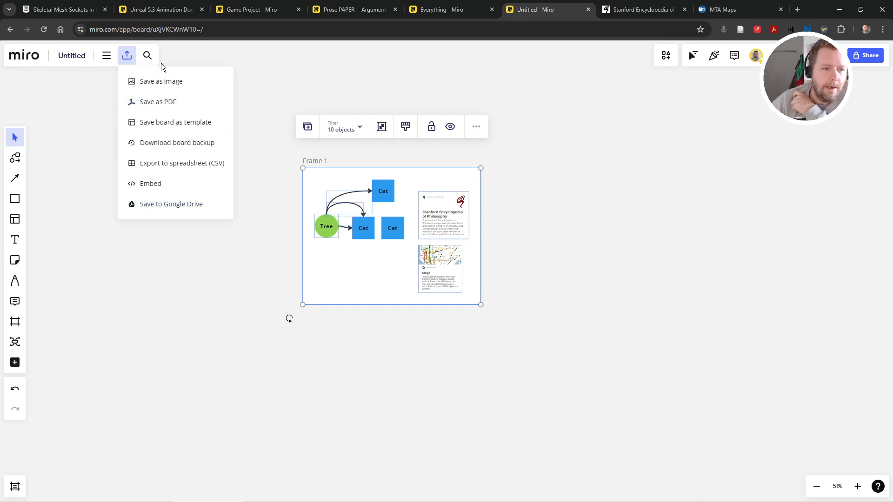
pyautogui.click(215, 277)
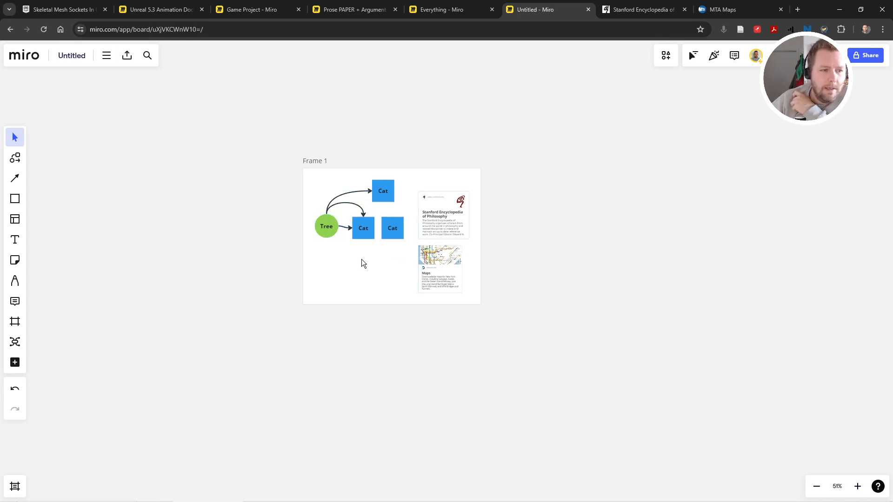
# Draw a small freehand pen squiggle in the empty area of Frame 1 below the Tree circle
pyautogui.scroll(5, 333, 244)
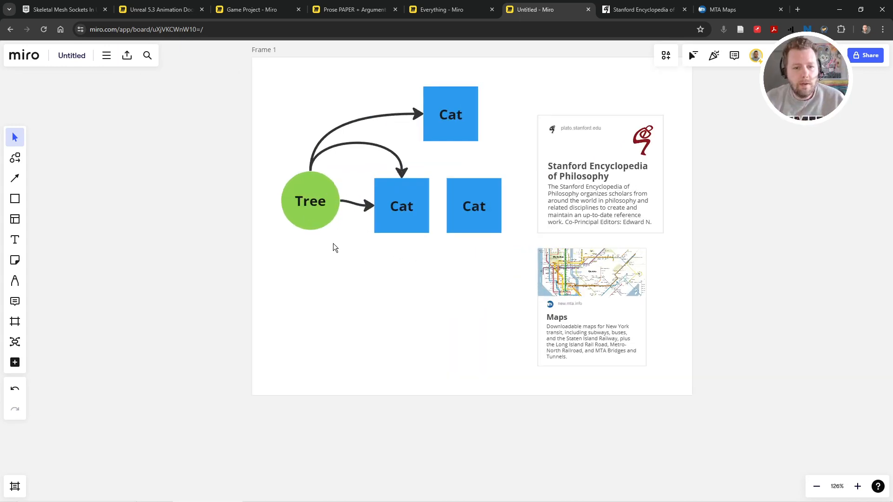
pyautogui.click(16, 281)
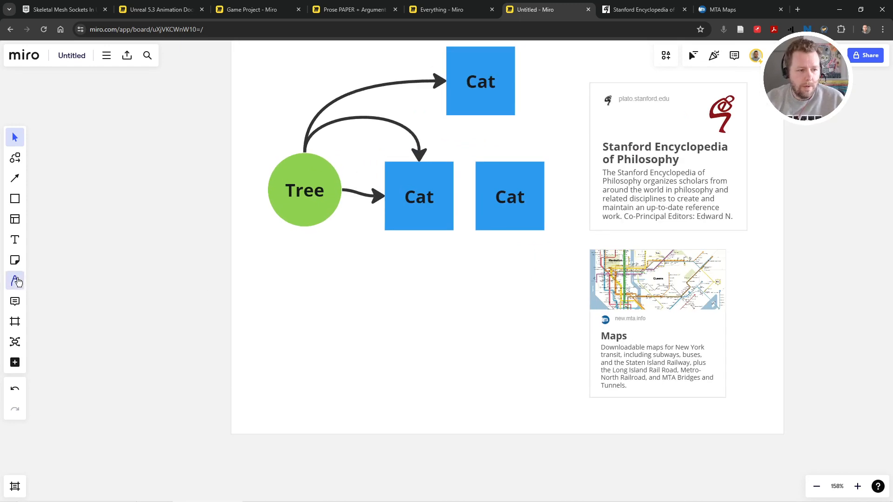
pyautogui.moveTo(338, 252)
pyautogui.mouseDown()
pyautogui.moveTo(327, 279)
pyautogui.moveTo(376, 284)
pyautogui.mouseUp()
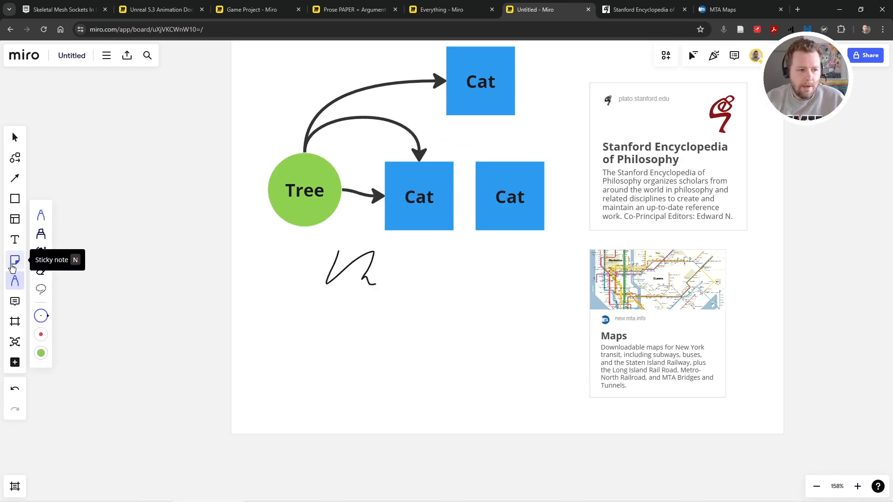
# Add a yellow sticky note below the Cat squares and fill it with a long run of filler text starting with "alksdjh"
pyautogui.click(12, 268)
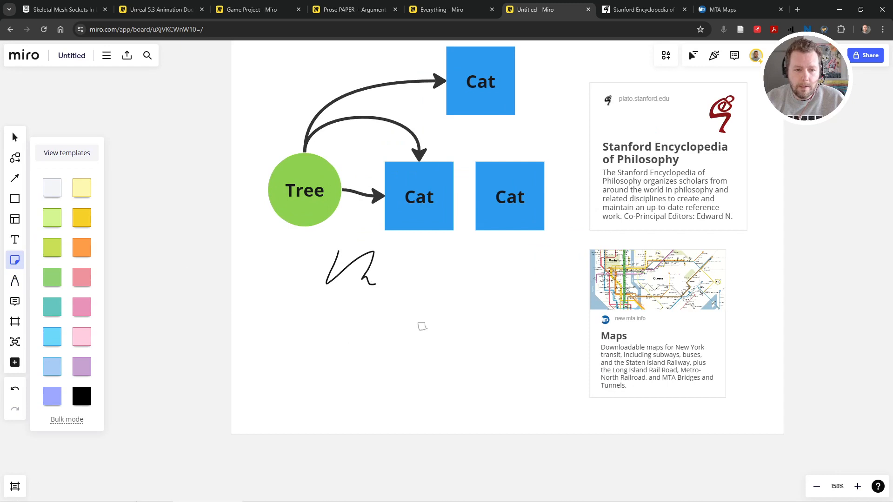
pyautogui.click(424, 322)
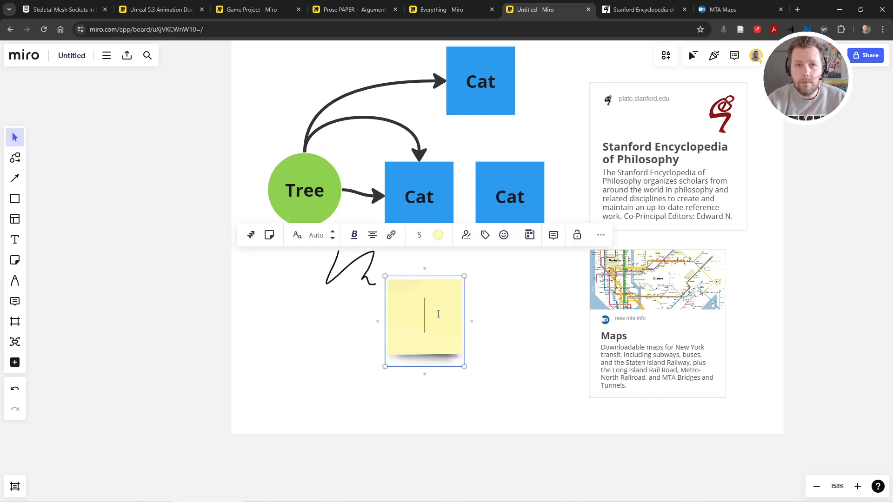
pyautogui.write('alksdjhaksldjfhasldkjfhasdkljalksdj')
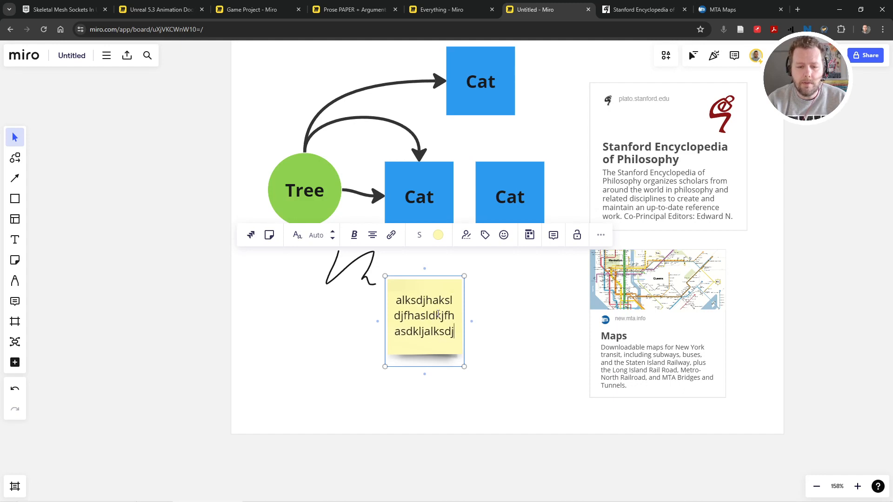
pyautogui.write('fhlaksdjfhalskdfjhaslkdfjhasdlkfjashdklfjasdhflkja')
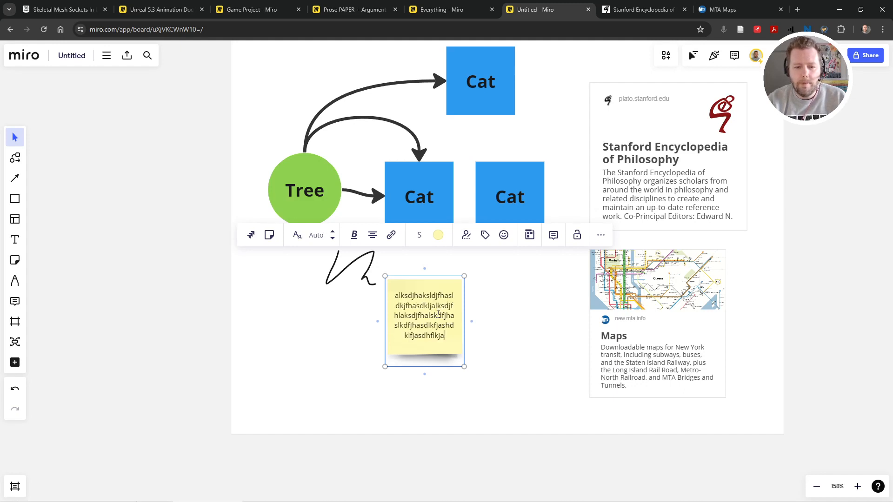
pyautogui.write('sdhflkajsdfhlaksjdfhalsdkfjashdlfkjasdhlfkjasdfhlaksjd')
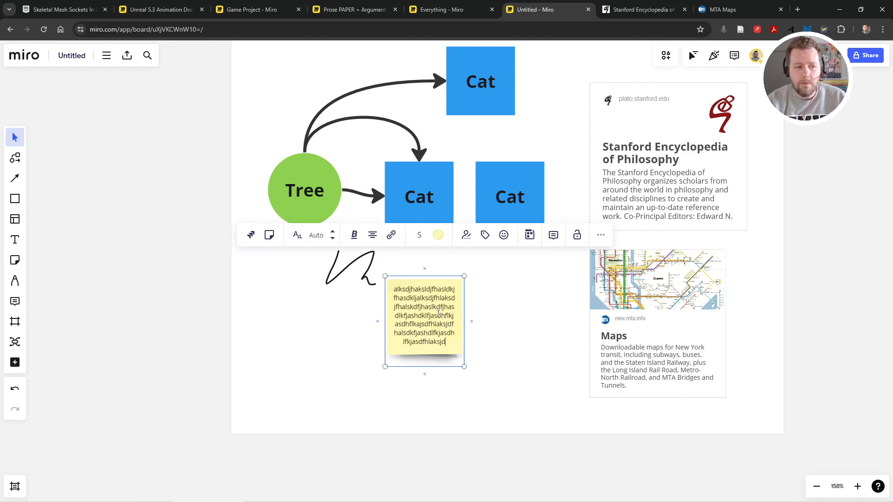
pyautogui.write('fhlaskdjfhasldkfj')
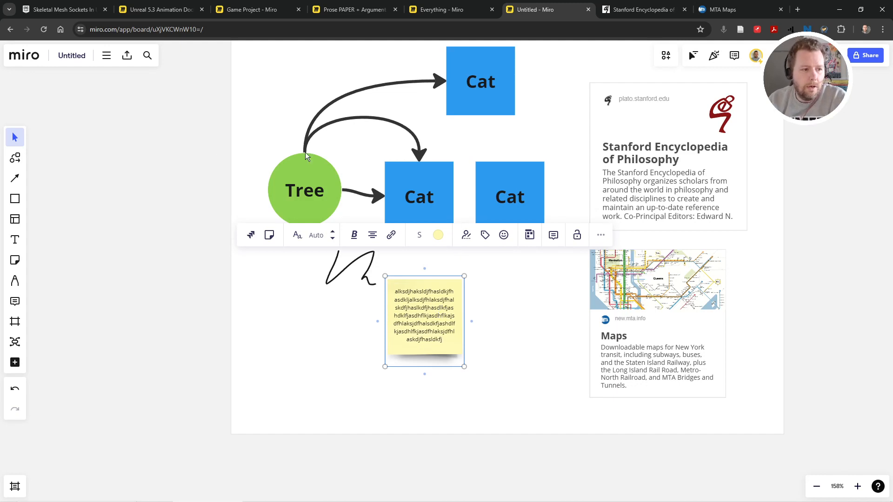
# Draw a blue star between the sticky note and the Maps card and fill it with filler text starting with "sddsdf"
pyautogui.click(15, 198)
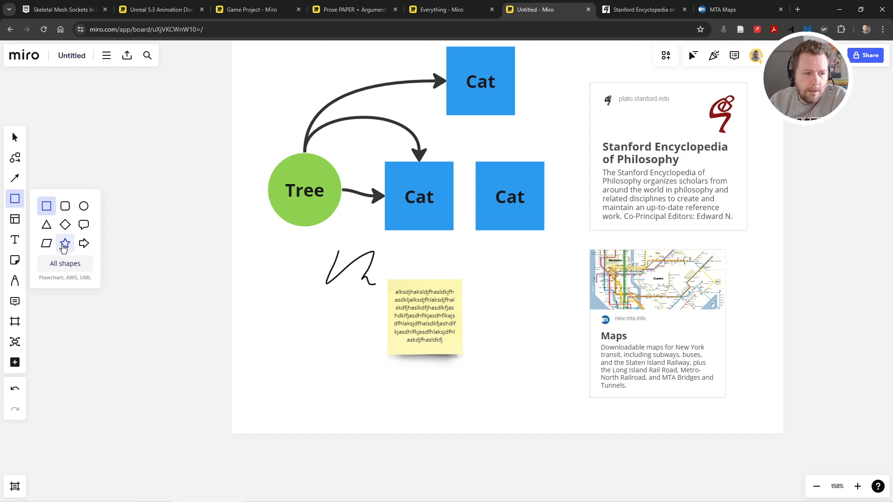
pyautogui.click(65, 243)
pyautogui.moveTo(489, 252); pyautogui.dragTo(568, 329)
pyautogui.write('s')
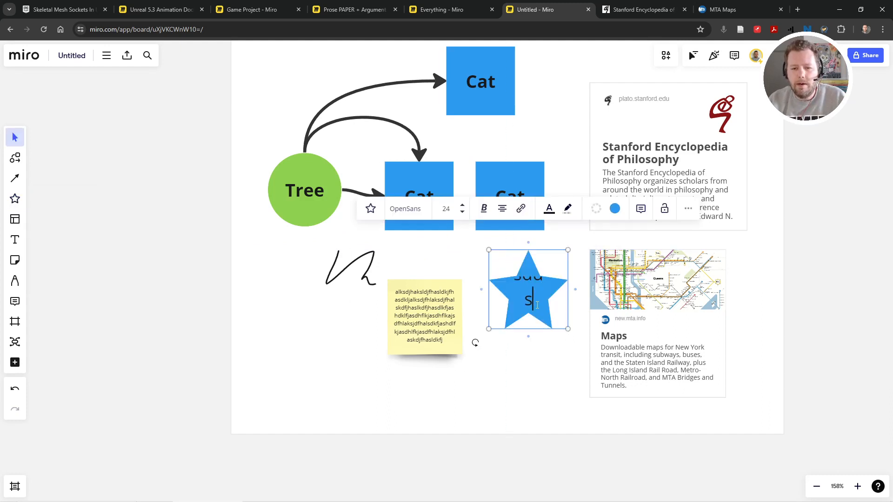
pyautogui.write('dfdsdf')
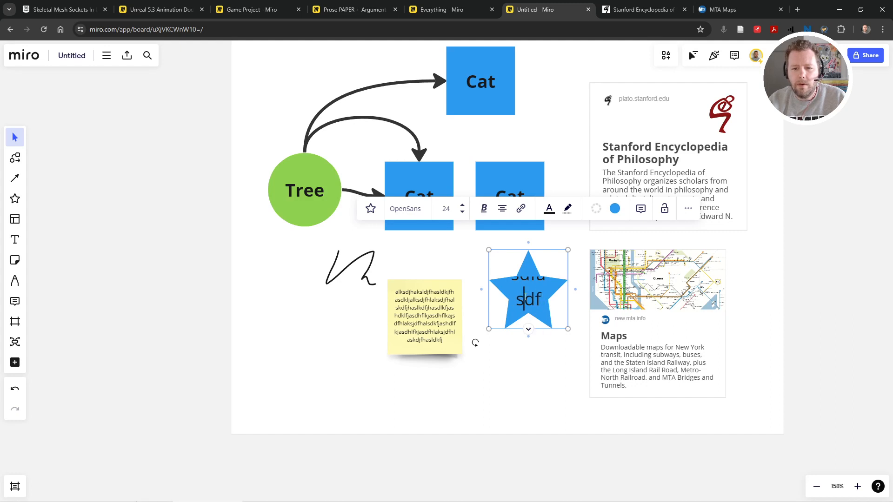
# Set the star's text size to 10 so the filler text fits inside the shape
pyautogui.doubleClick(525, 296)
pyautogui.click(462, 212)
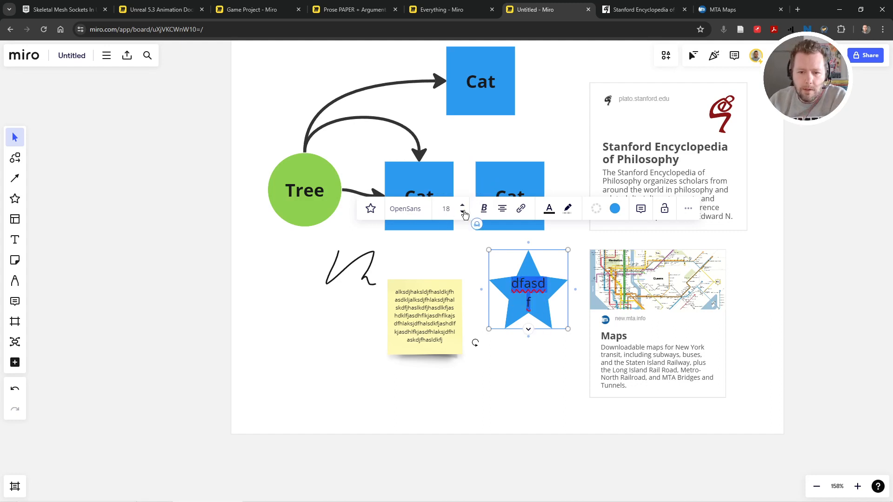
pyautogui.click(462, 212)
pyautogui.click(463, 212)
pyautogui.click(463, 212)
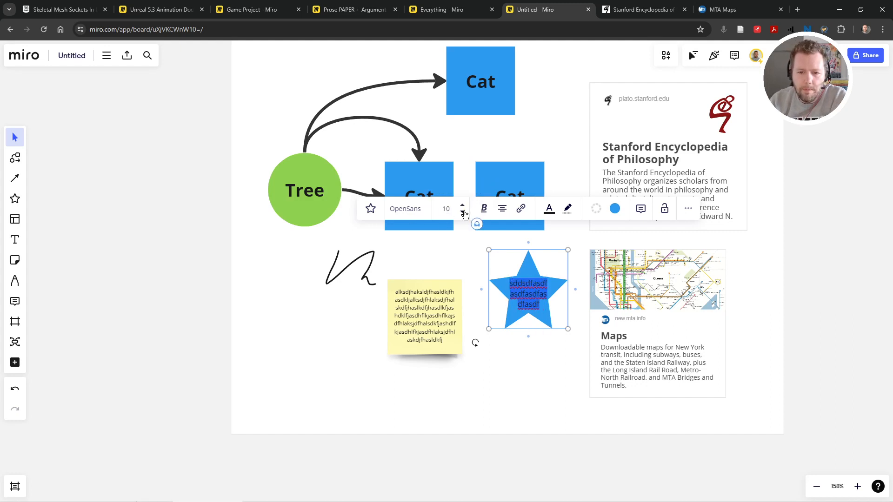
pyautogui.click(570, 378)
pyautogui.click(546, 291)
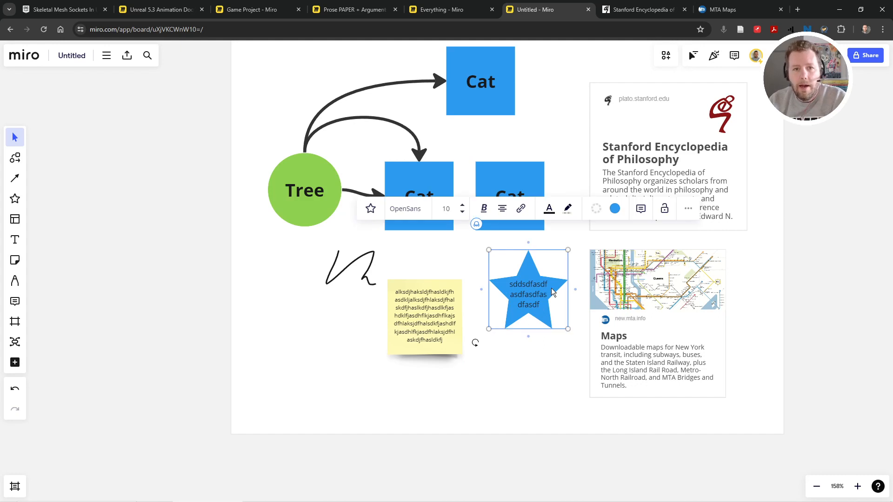